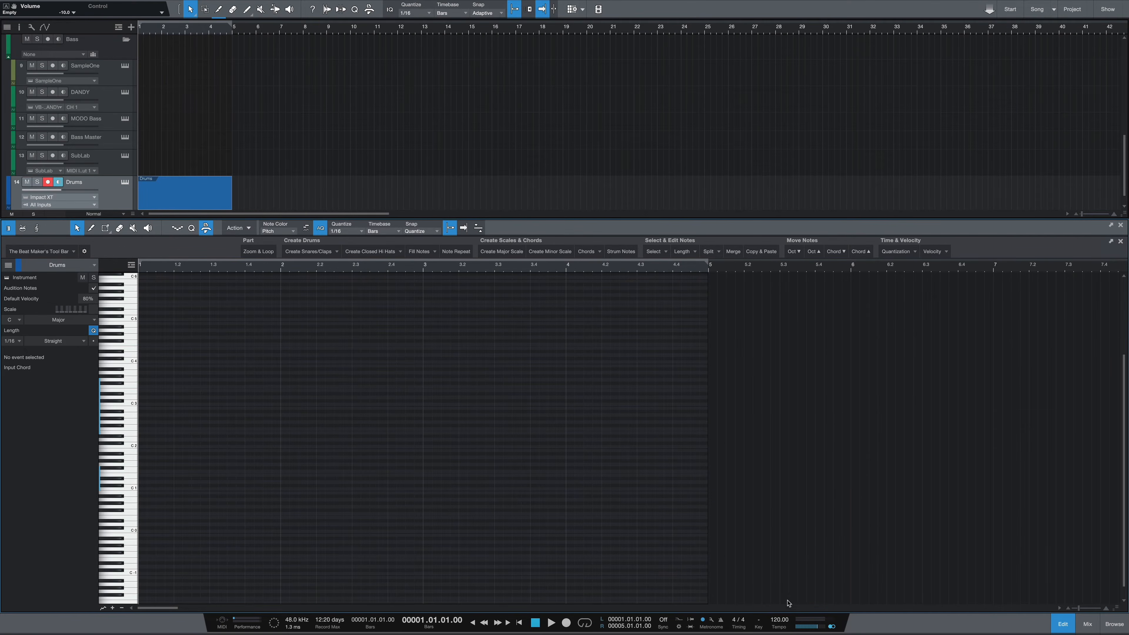
Step: Set the song tempo to 140 BPM
left_click(780, 620)
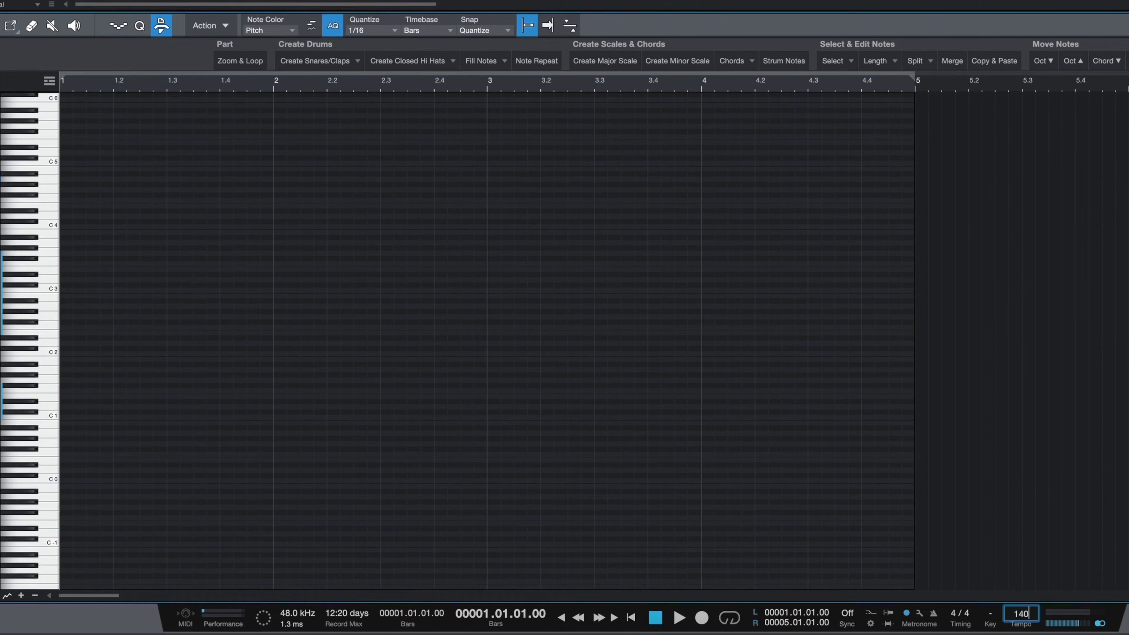
key("Return")
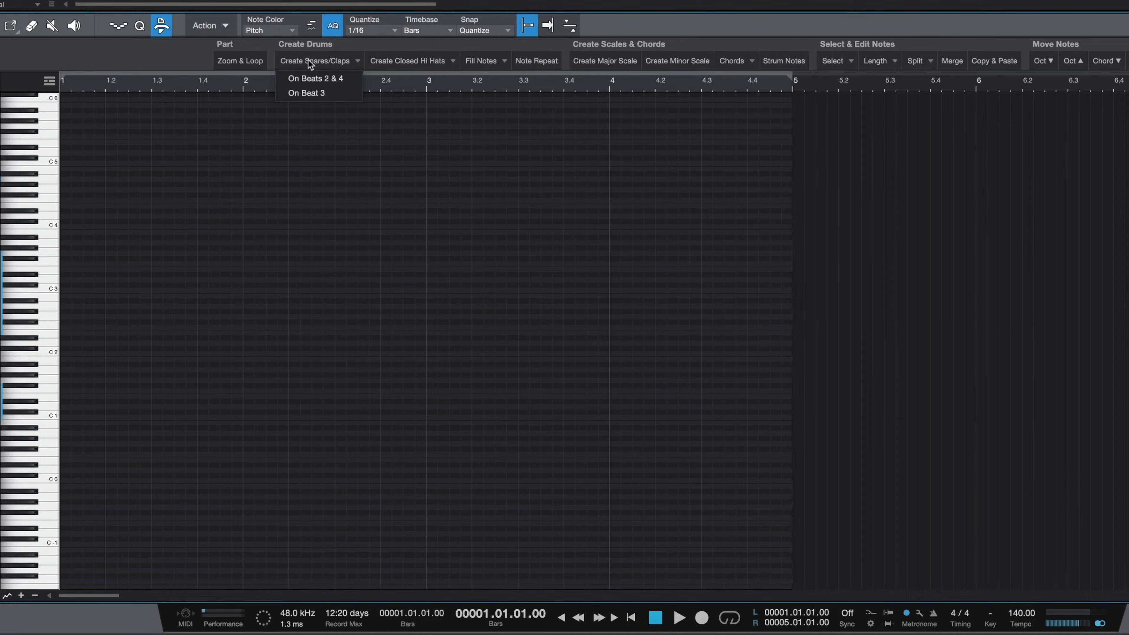
Step: Create snare/clap notes on beat 3 of every bar and play the pattern back
left_click(305, 94)
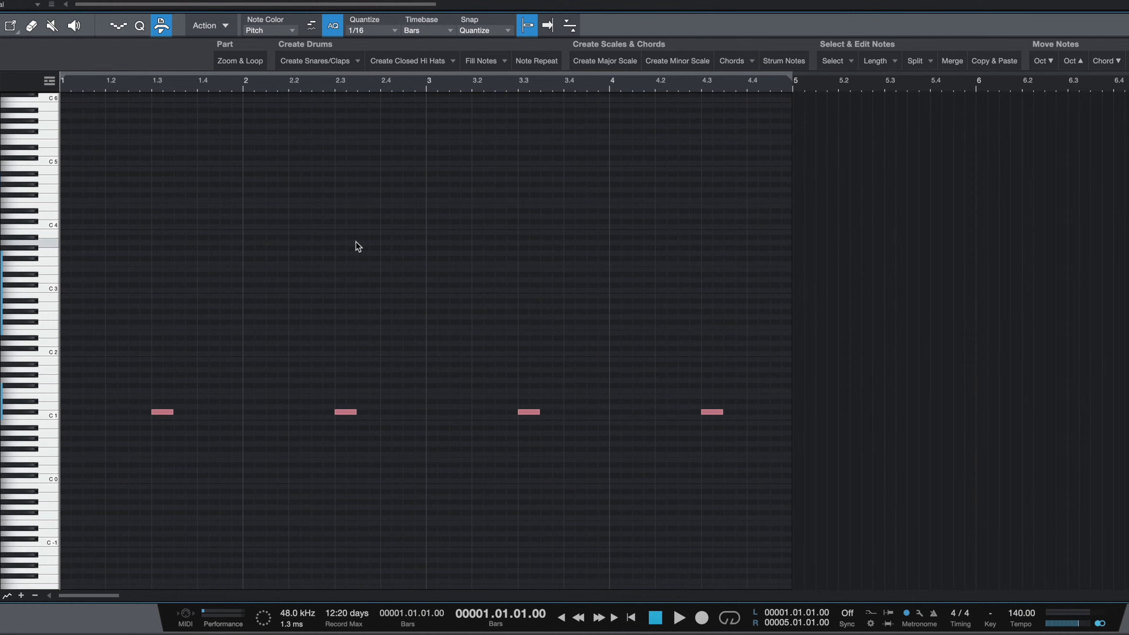
key("space")
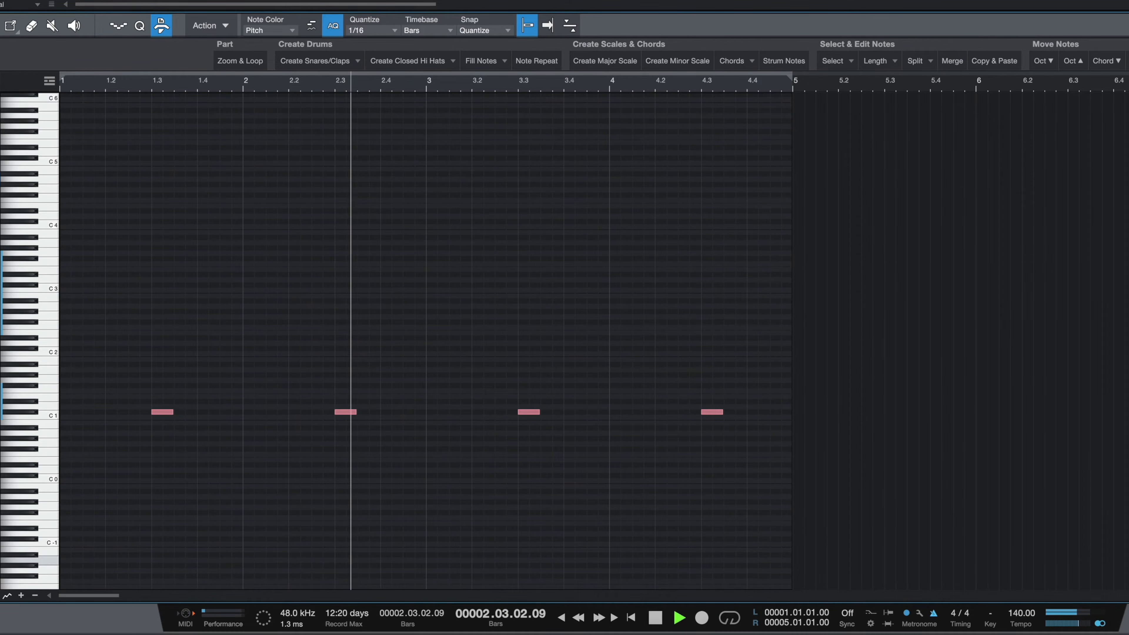
key("space")
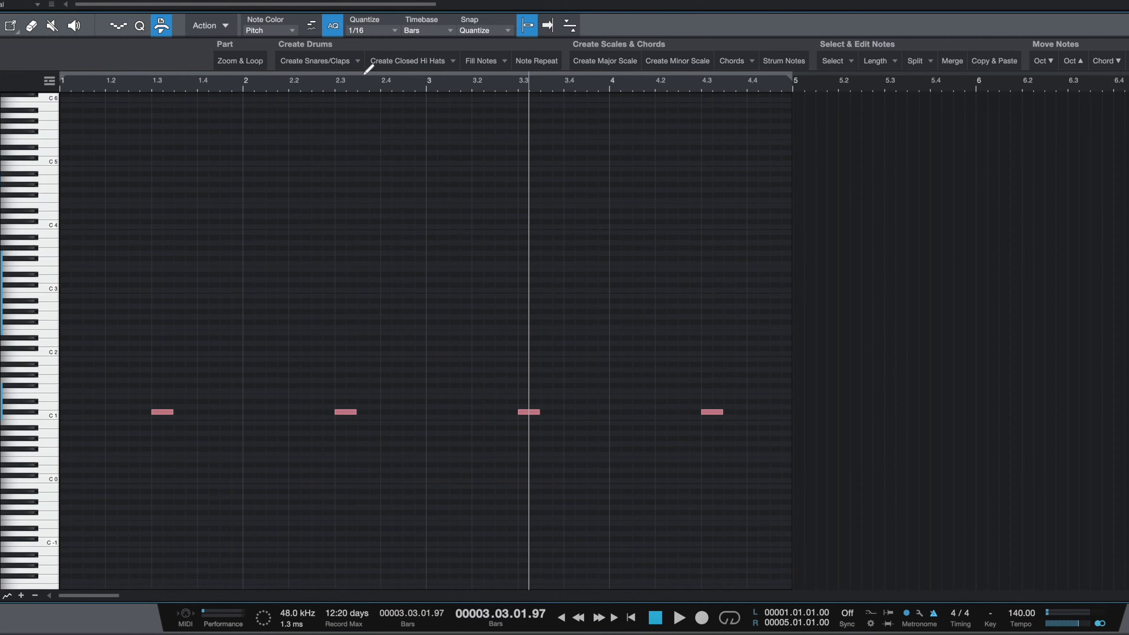
Step: Create closed hi-hat notes in 1/8 steps across the part and audition it
left_click(408, 66)
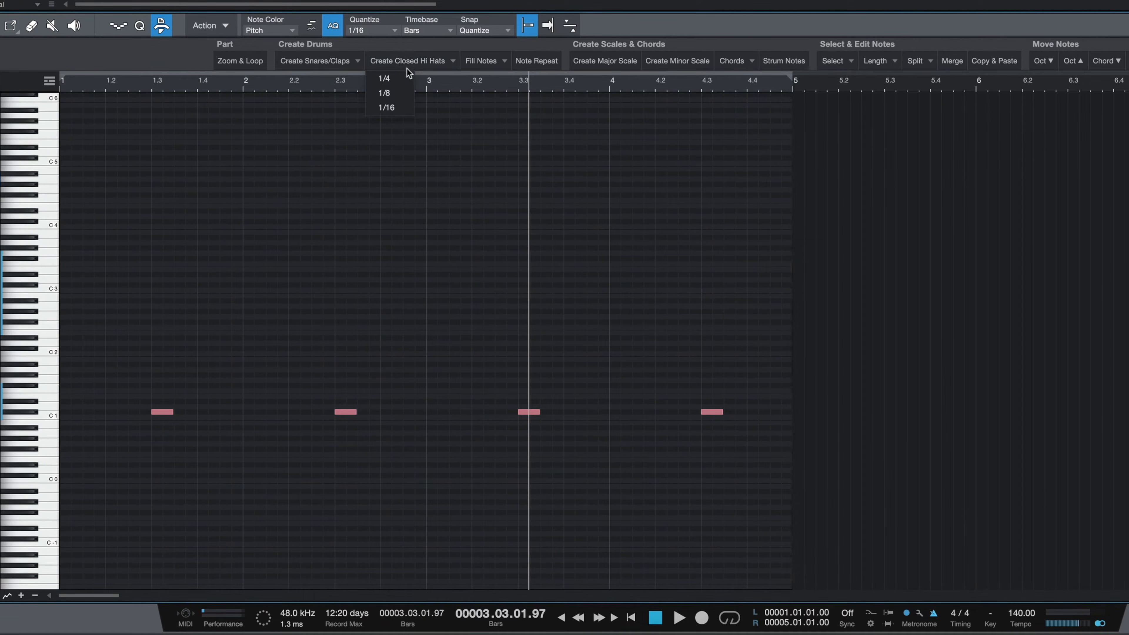
left_click(408, 94)
key("space")
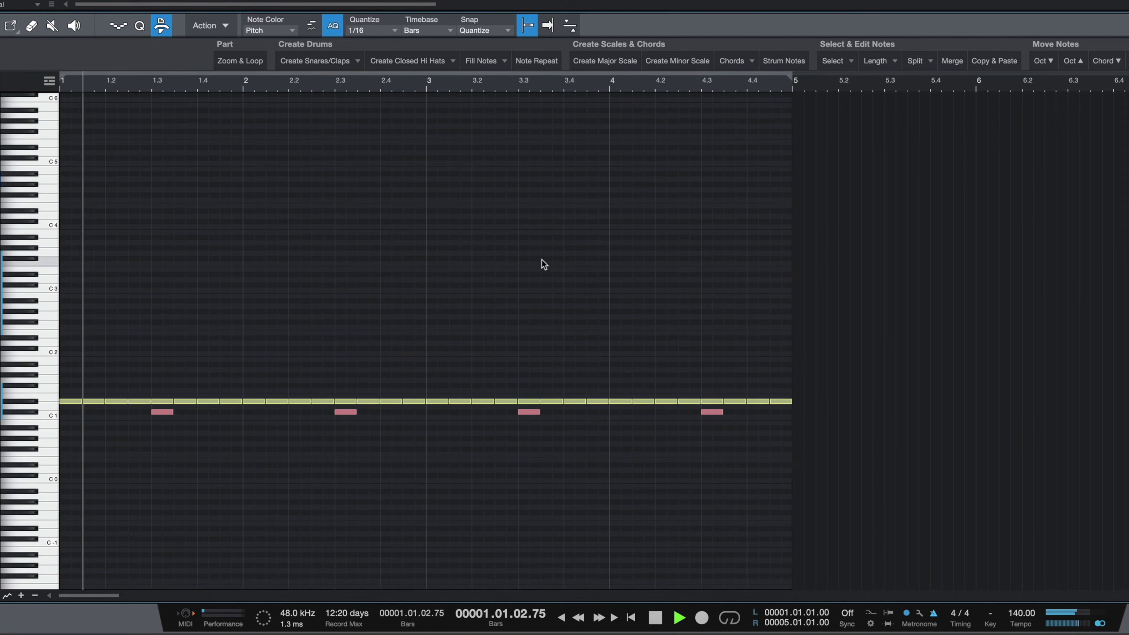
key("space")
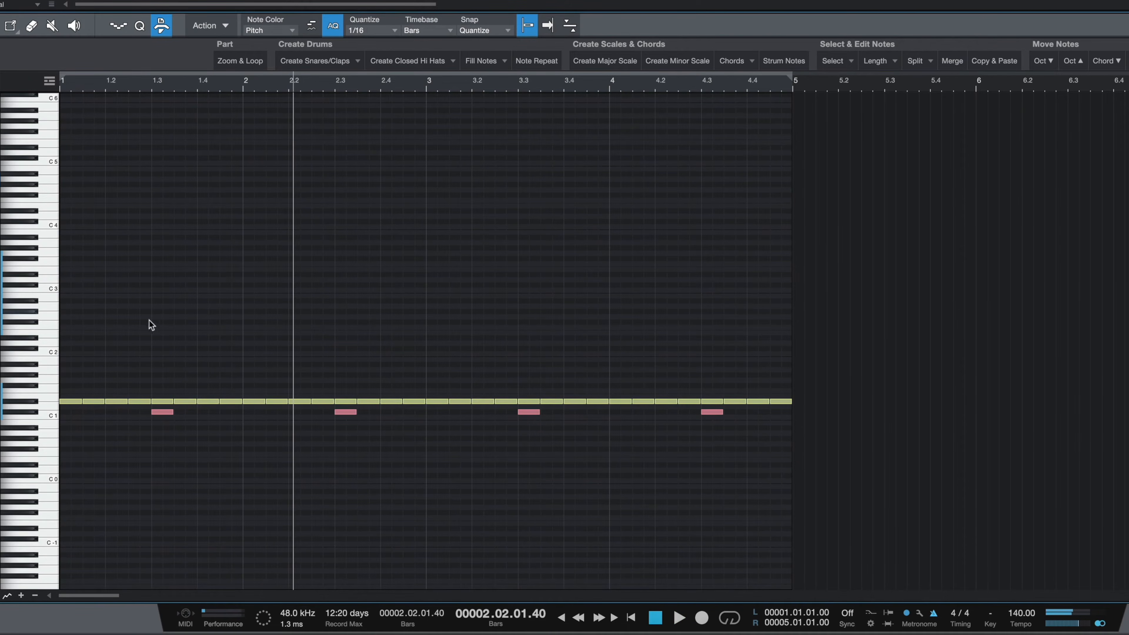
Step: Select the upbeat closed hi-hat notes, lower their velocity, and audition the groove
left_click(28, 405)
left_click(29, 406)
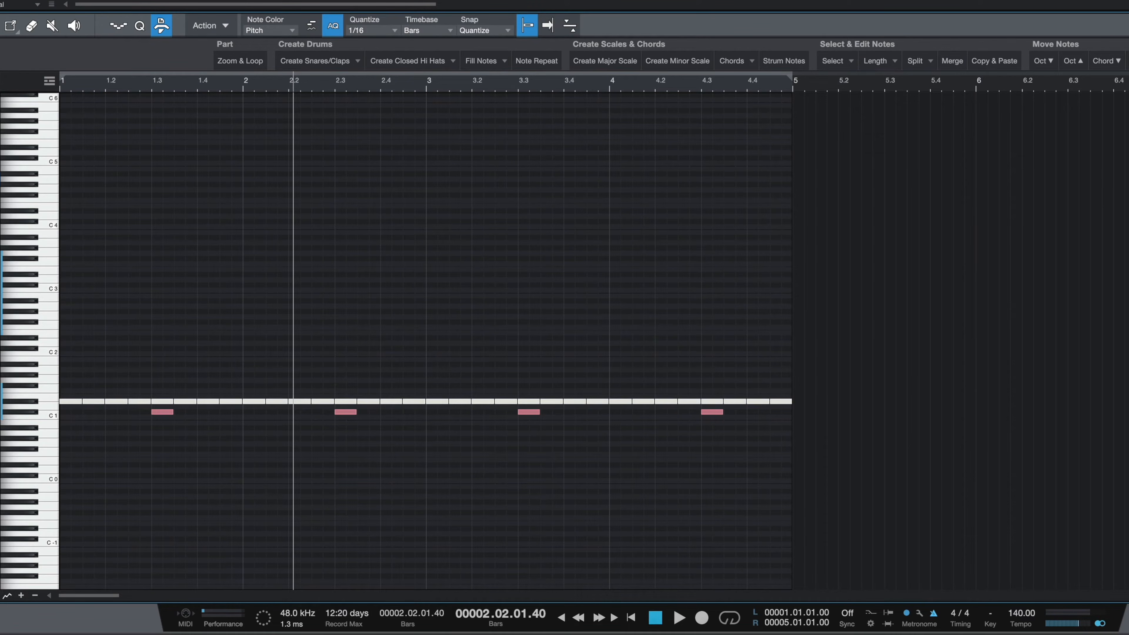
left_click(836, 60)
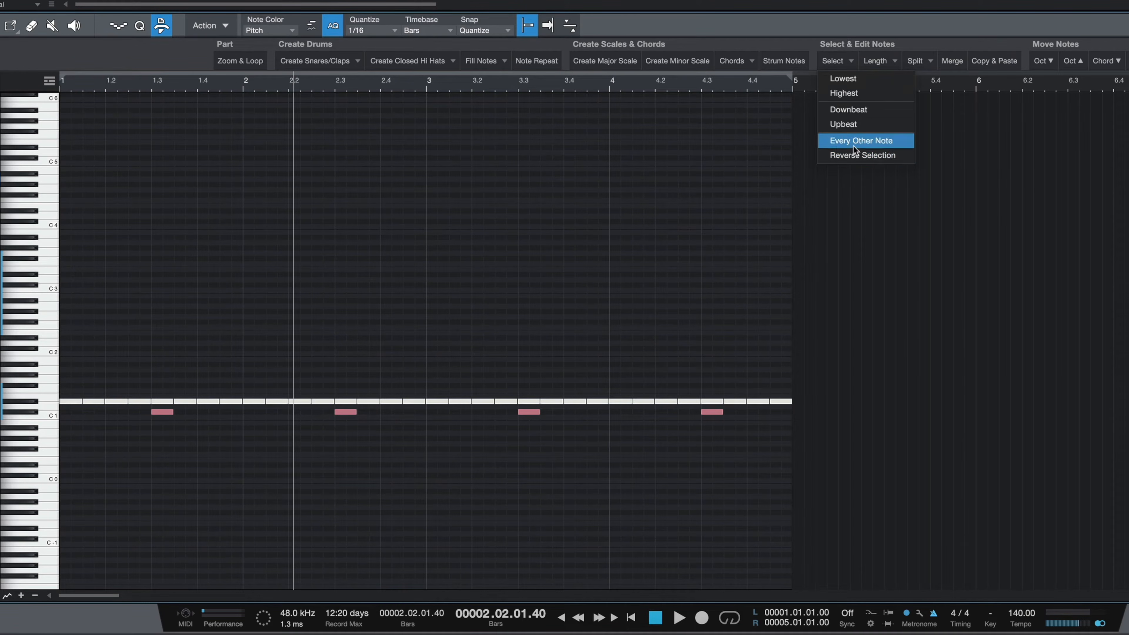
left_click(843, 124)
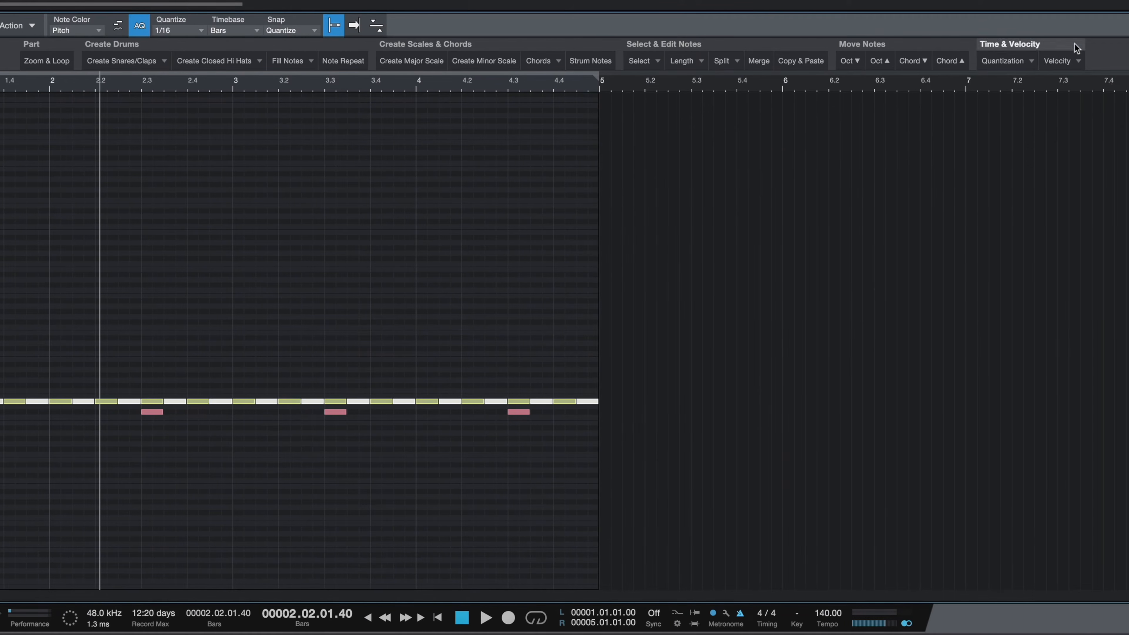
left_click(1062, 60)
left_click(1066, 91)
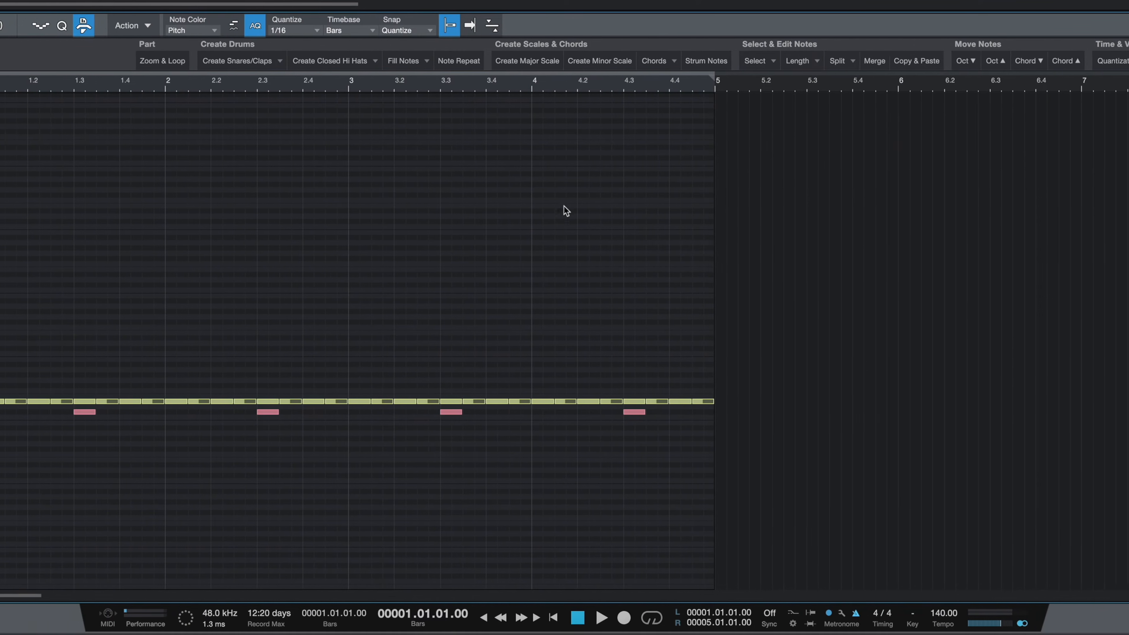
key("space")
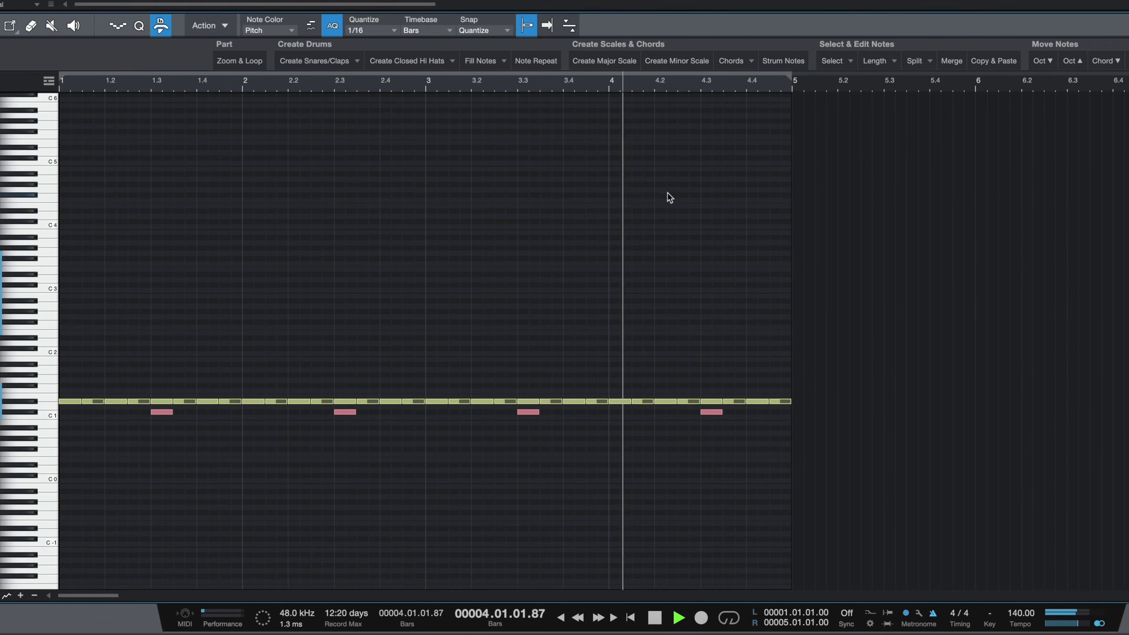
key("space")
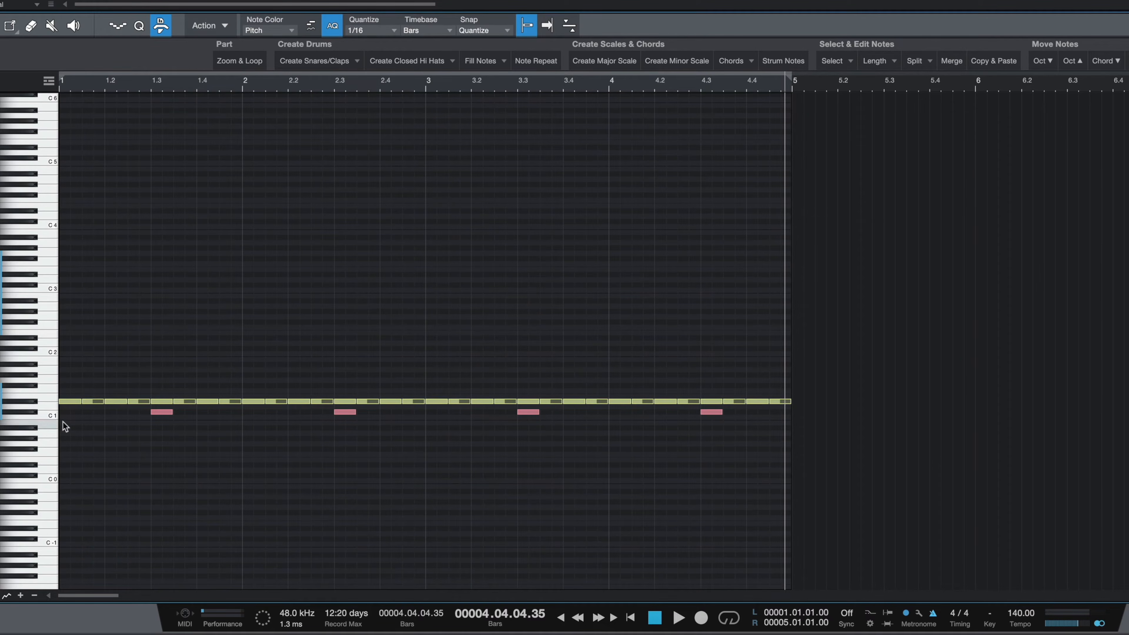
Step: Move the beat-3 notes up one key onto the clap sound and play the pattern
left_click(24, 413)
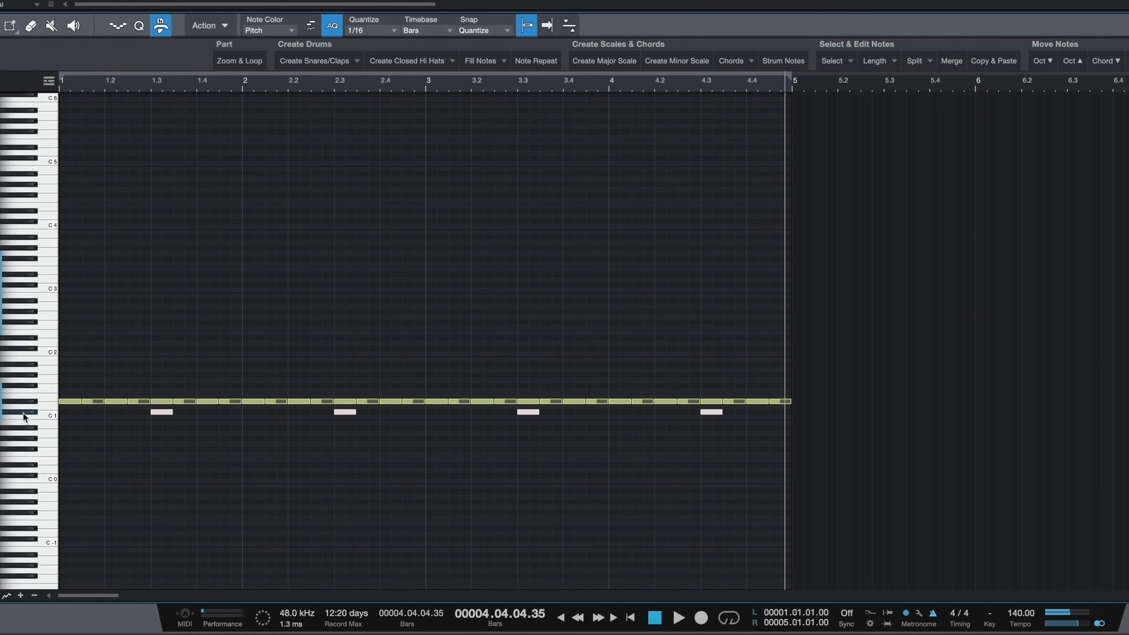
left_click_drag(160, 411, 160, 408)
key("space")
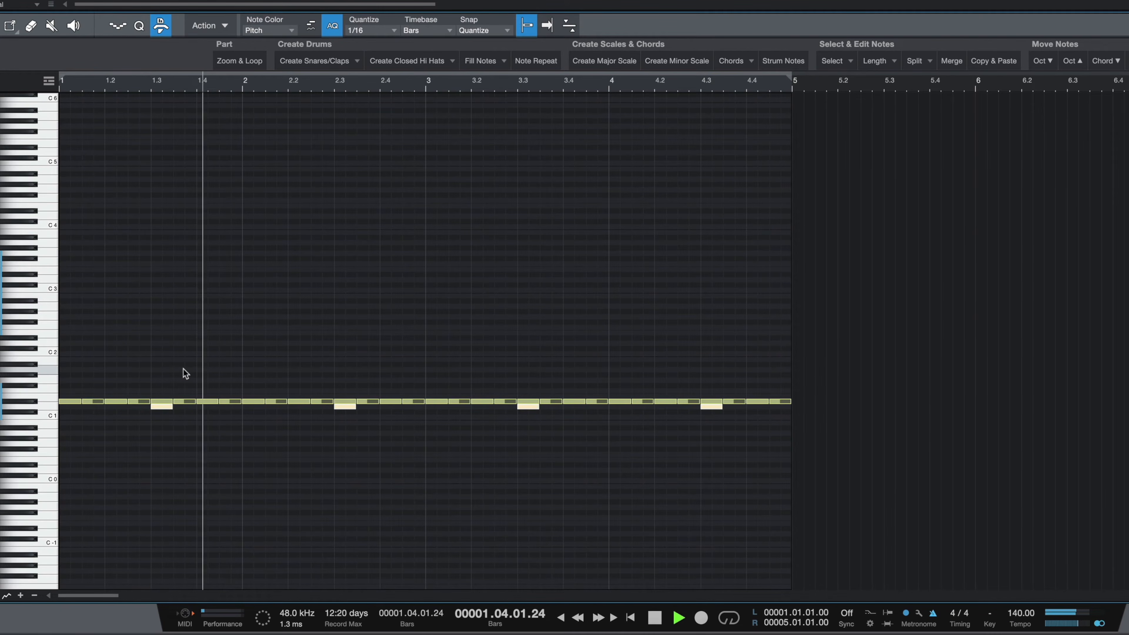
key("space")
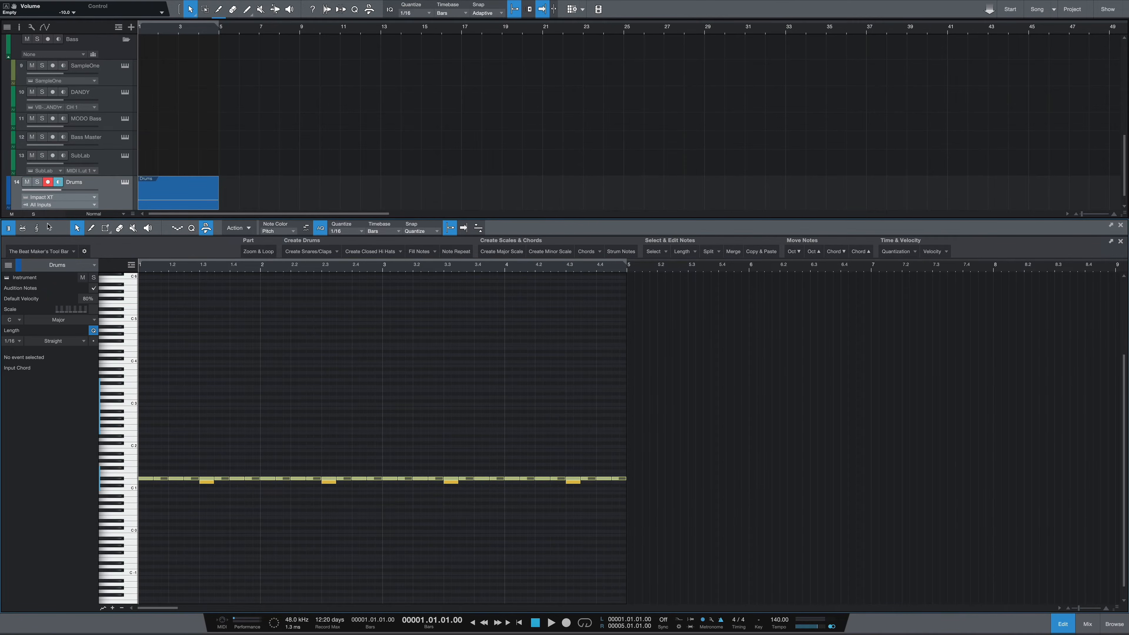
Step: Switch the editor to the drum view showing Impact XT pad names and start playback
left_click(22, 229)
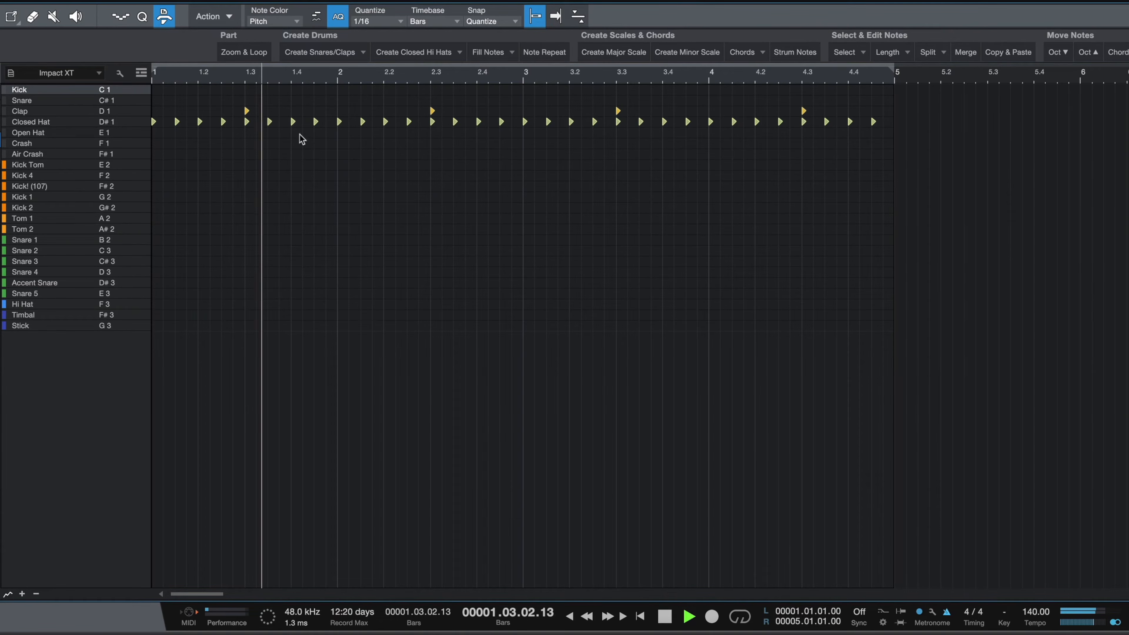
key("space")
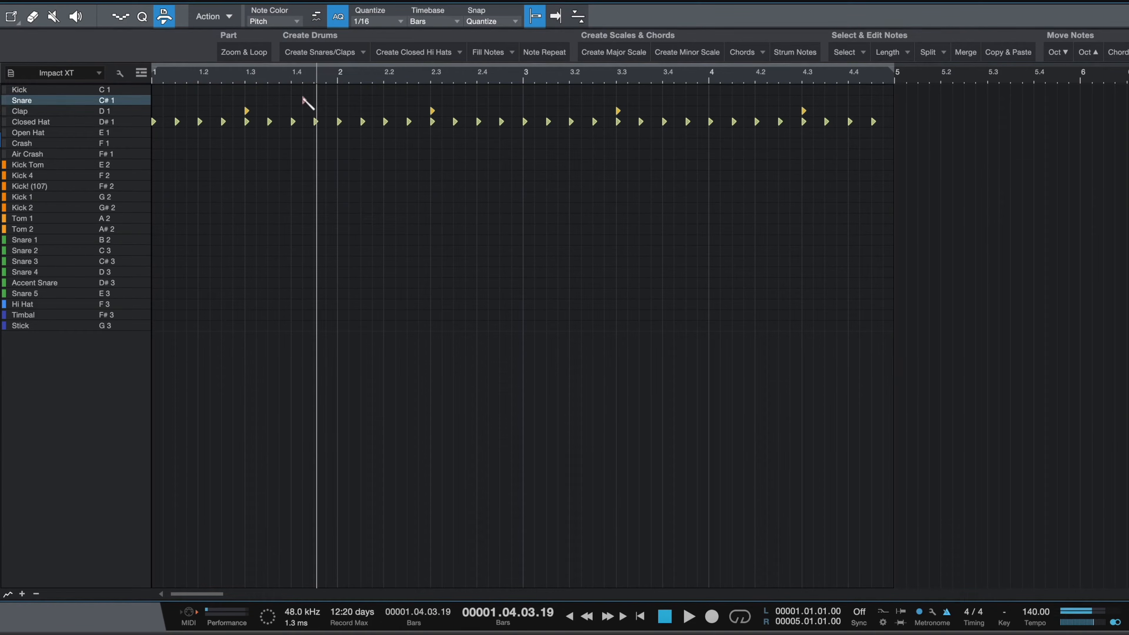
Step: Add two snare notes near the end of bar 1 and shift them to about 1.4.3 and 2.1.3
left_click(328, 100)
key("space")
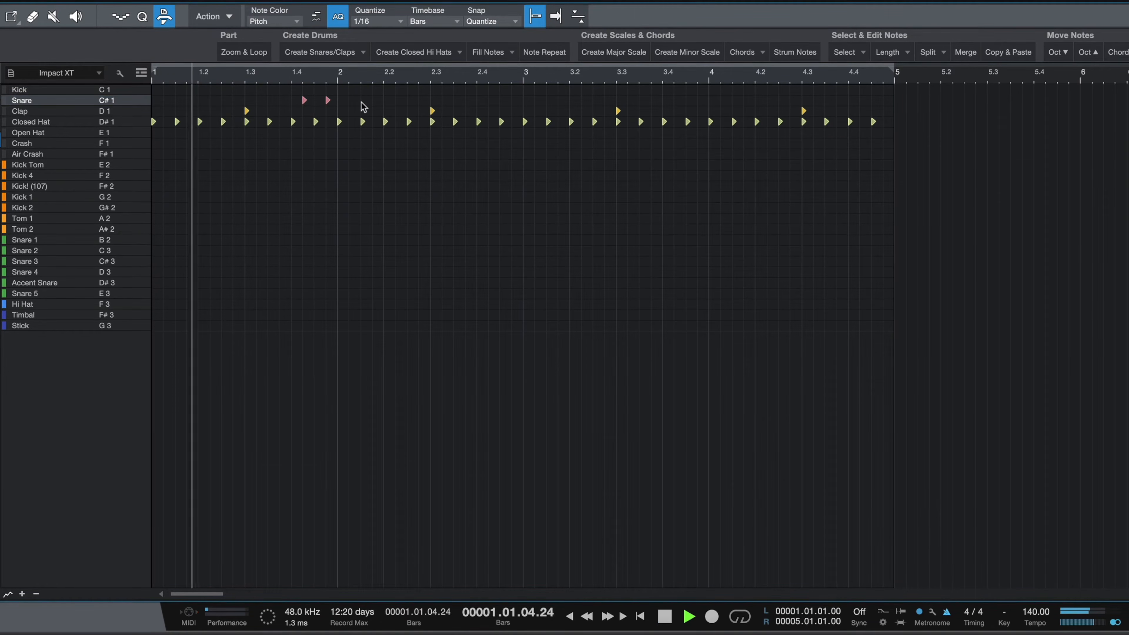
key("space")
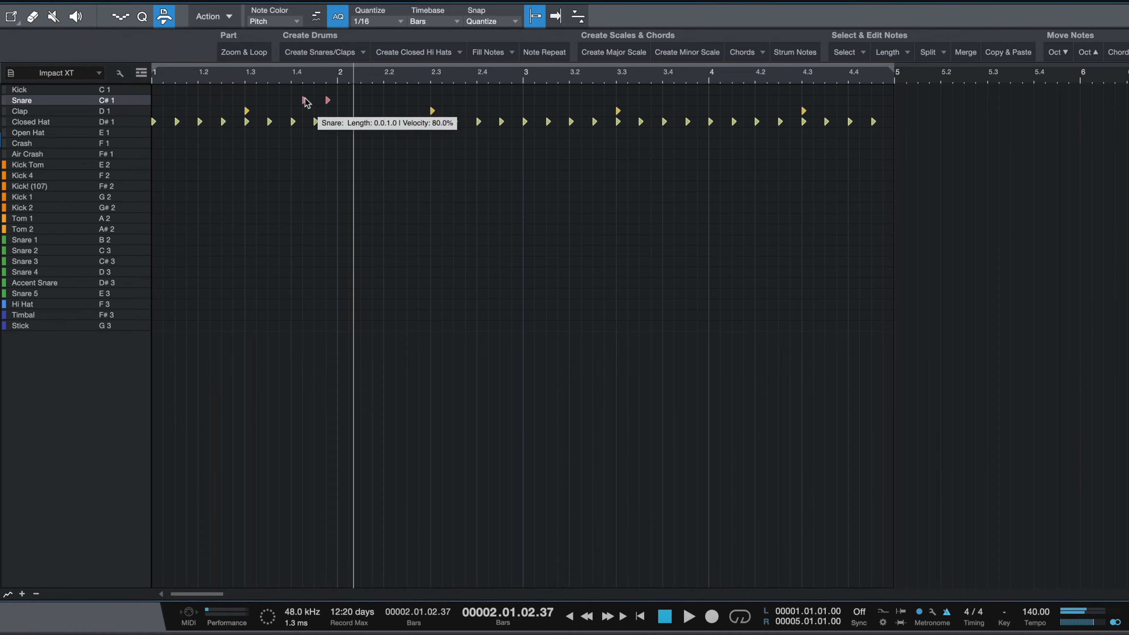
left_click_drag(331, 103, 354, 102)
key("space")
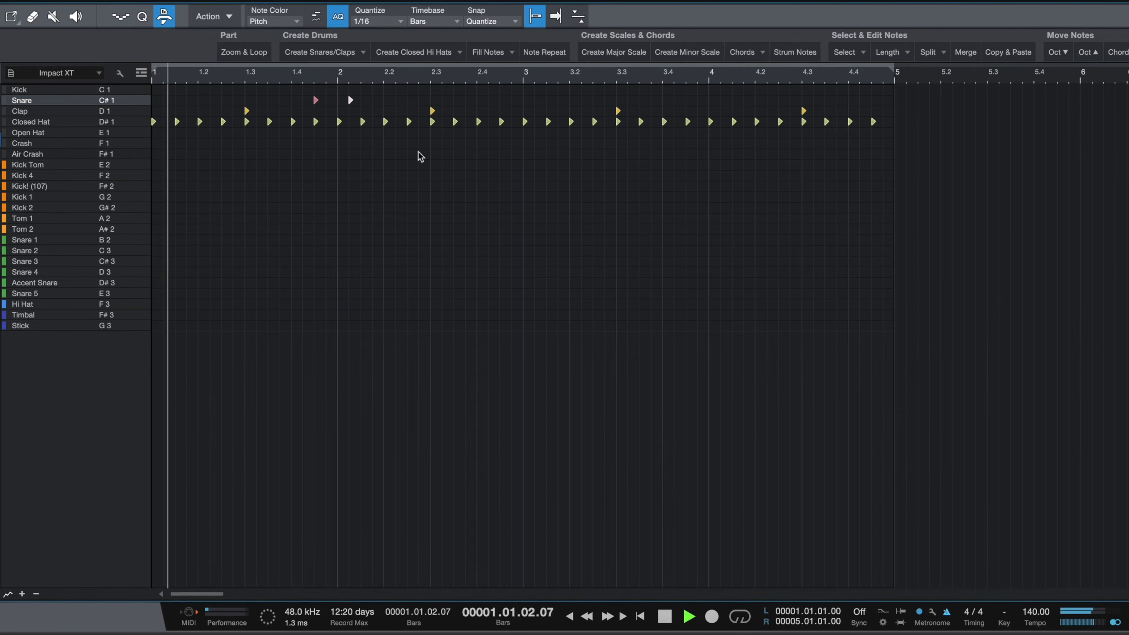
key("space")
left_click_drag(350, 101, 362, 100)
key("space")
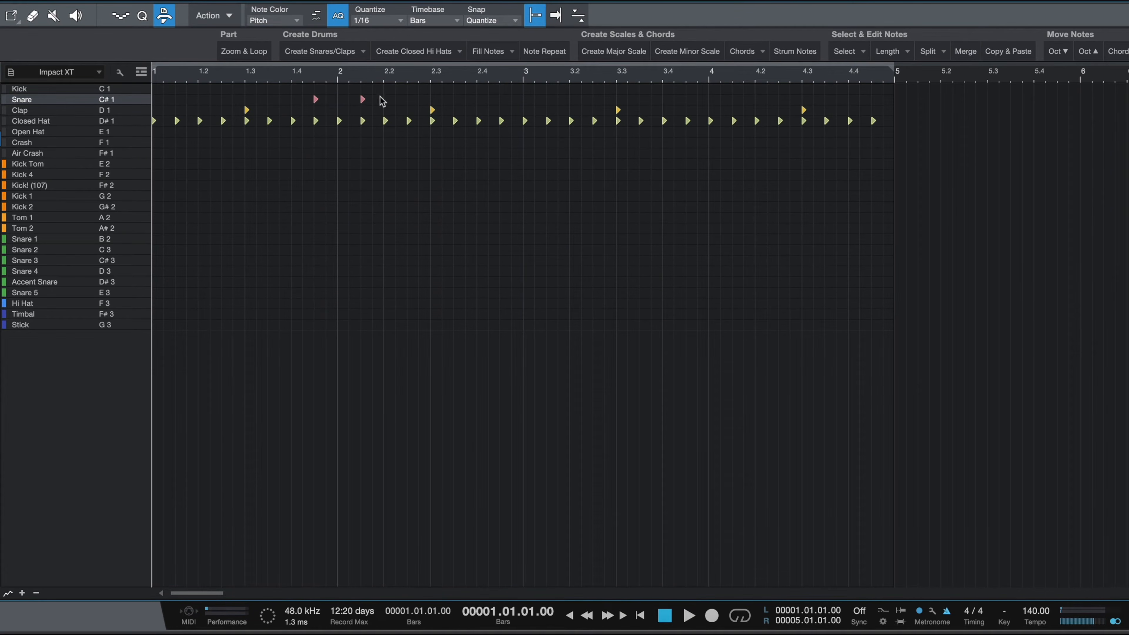
Step: Select the two snare notes and copy them to the same spot at the end of bar 3
left_click_drag(381, 101, 287, 104)
left_click(687, 84)
left_click(1010, 52)
key("space")
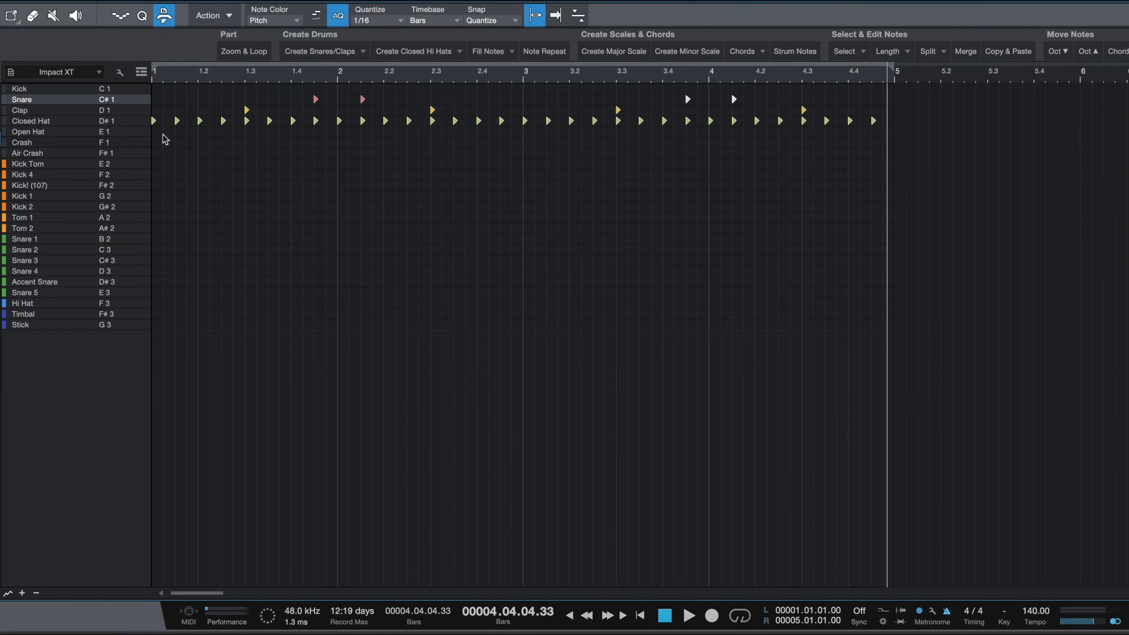
Step: Add open hat notes on the last sixteenth of bars 1 and 3, then replay from the start
left_click(293, 132)
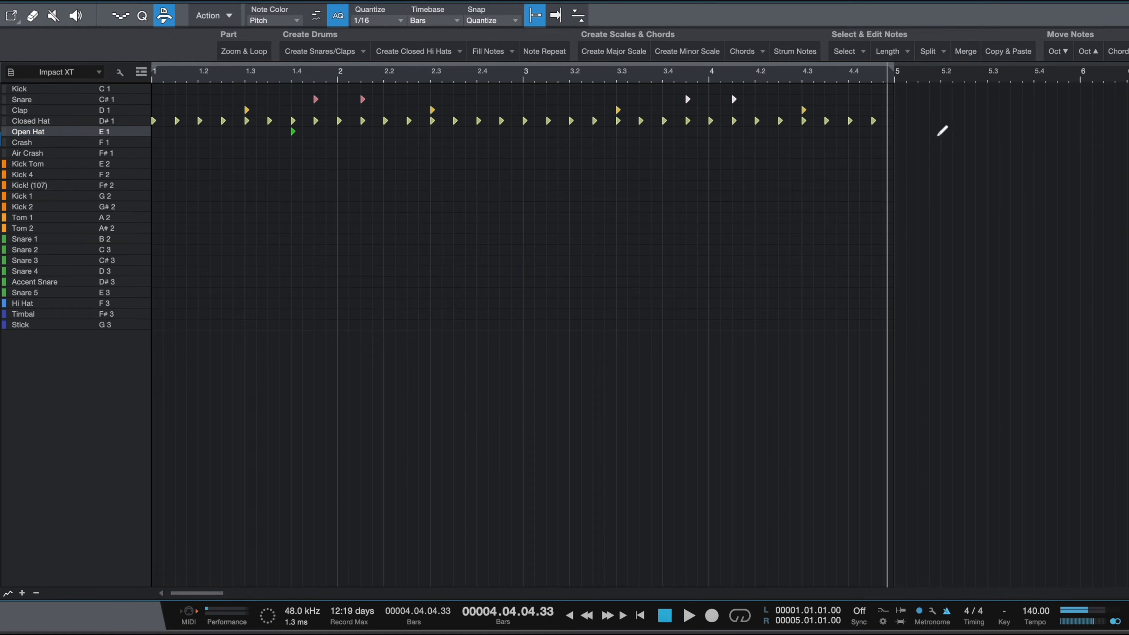
left_click(664, 132)
key("Home")
key("space")
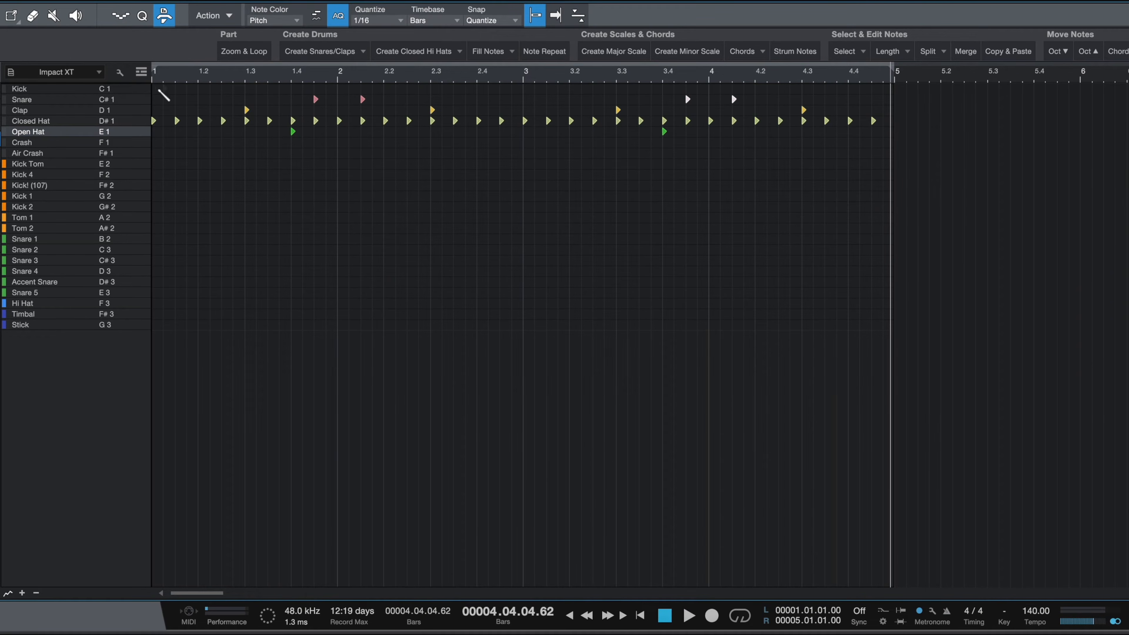
Step: Add kick notes on the downbeat of bar 1 and at beat 2.2
left_click(157, 89)
key("space")
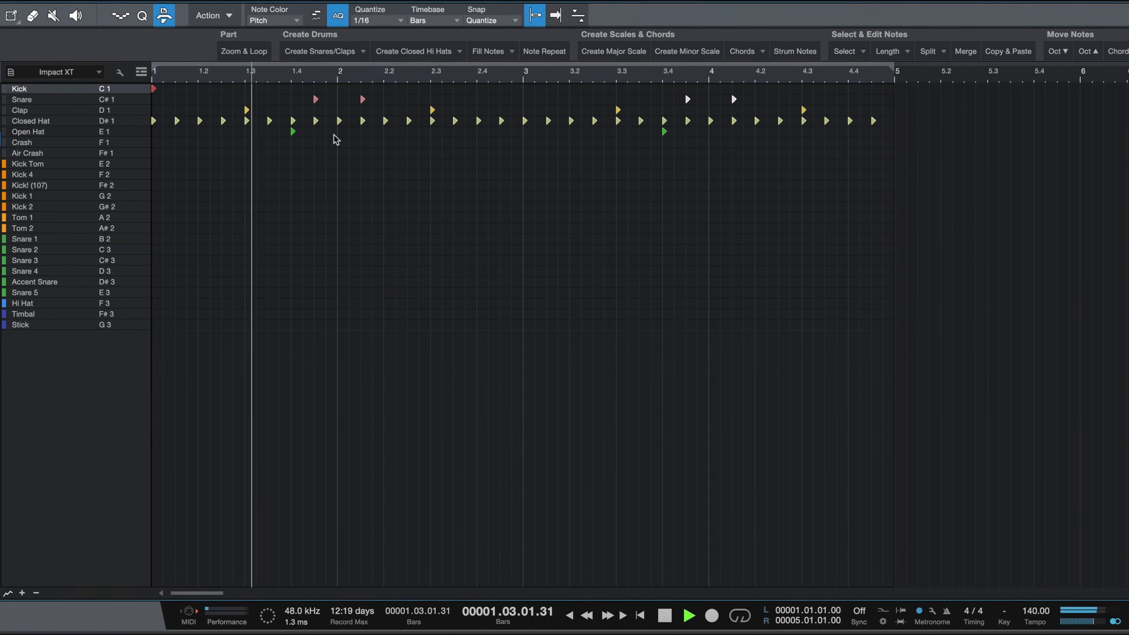
key("space")
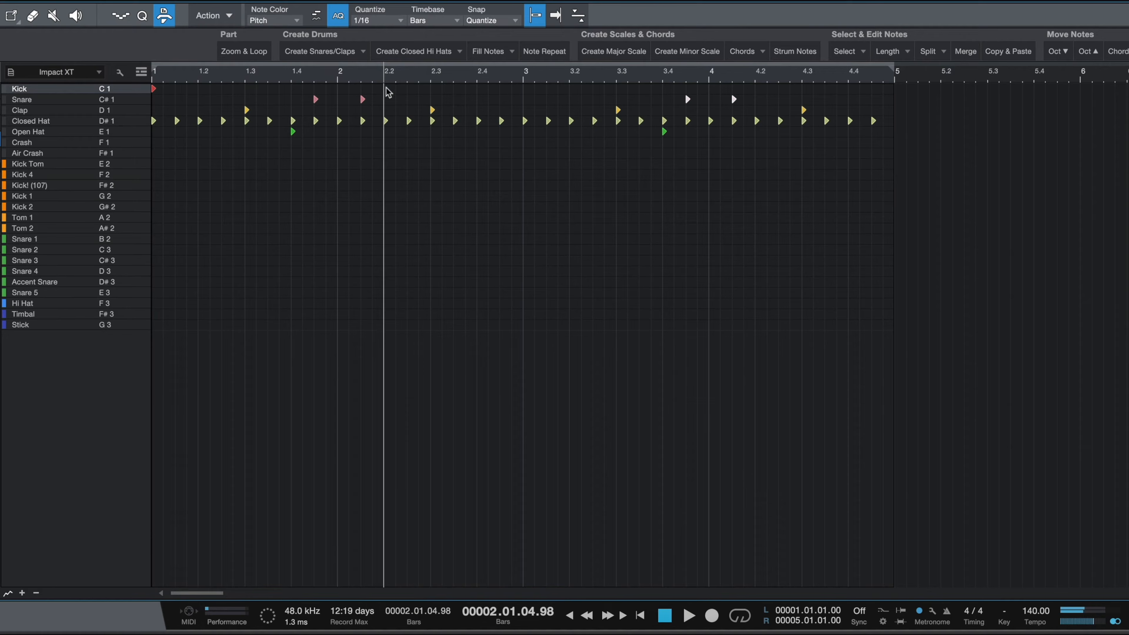
left_click(385, 89)
key("space")
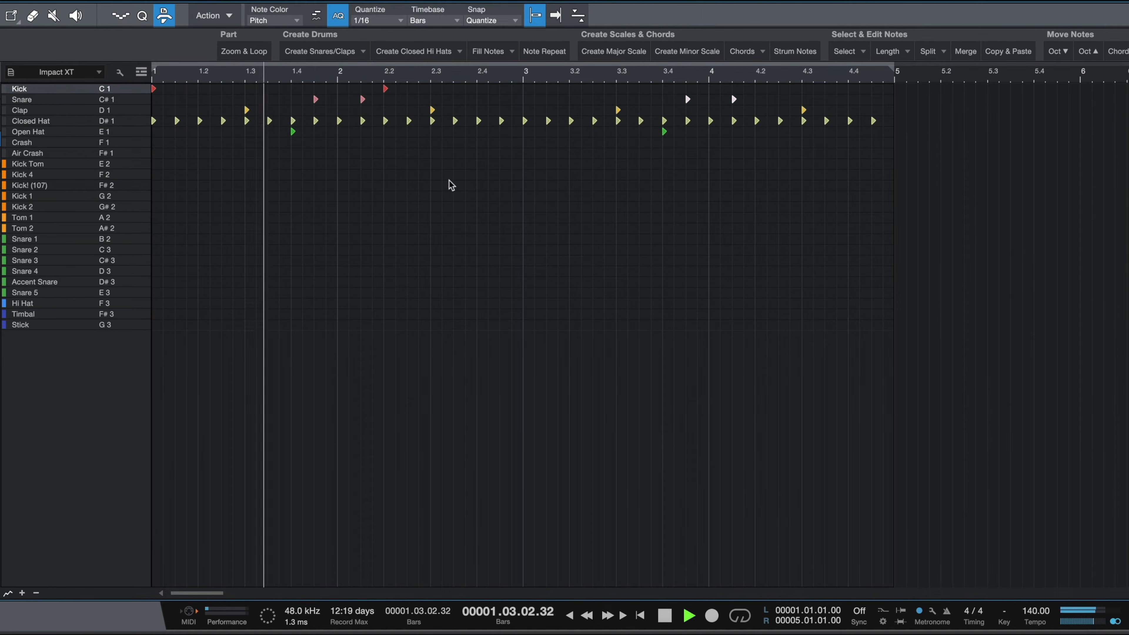
key("space")
Step: Add two kick notes in bar 3, moving the second one earlier to about 3.1.3
left_click(525, 89)
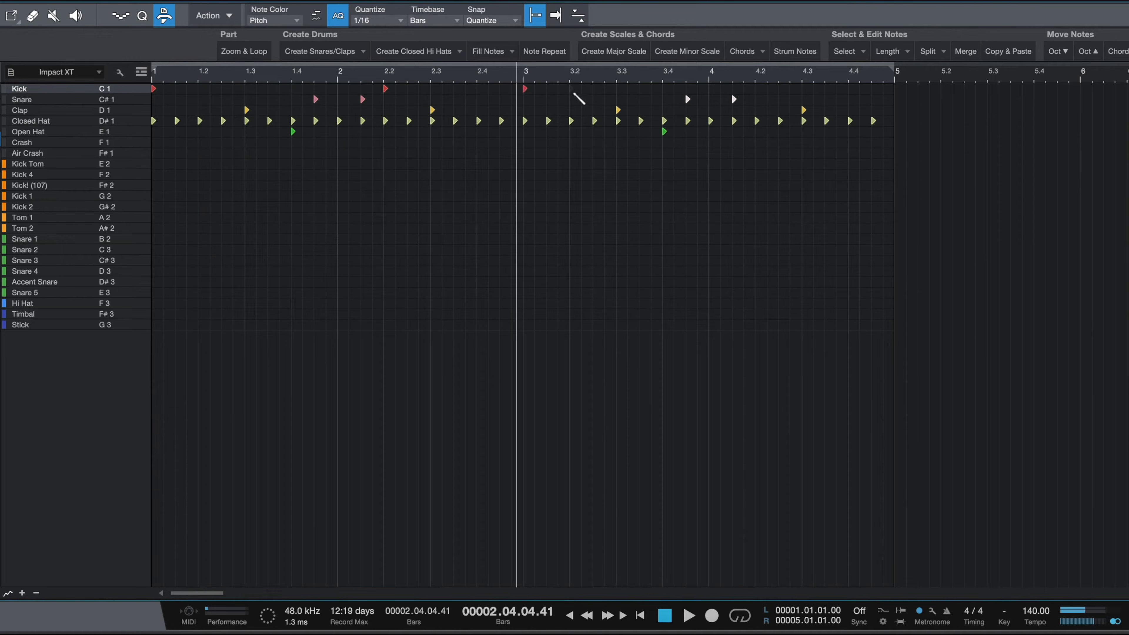
left_click(571, 89)
key("space")
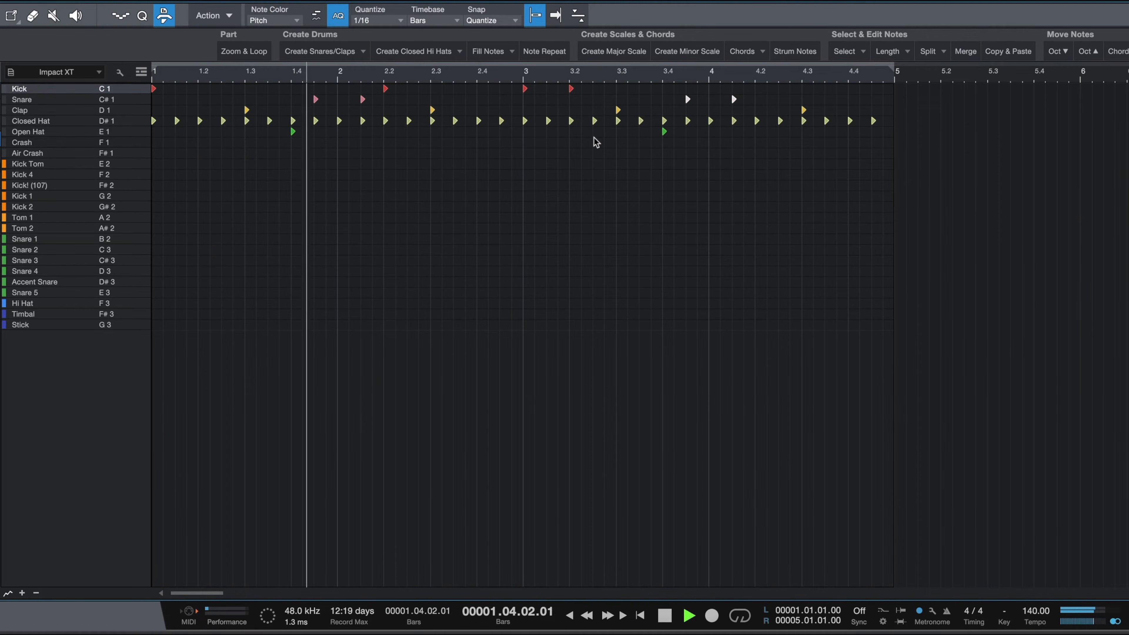
key("space")
left_click_drag(572, 89, 548, 89)
key("space")
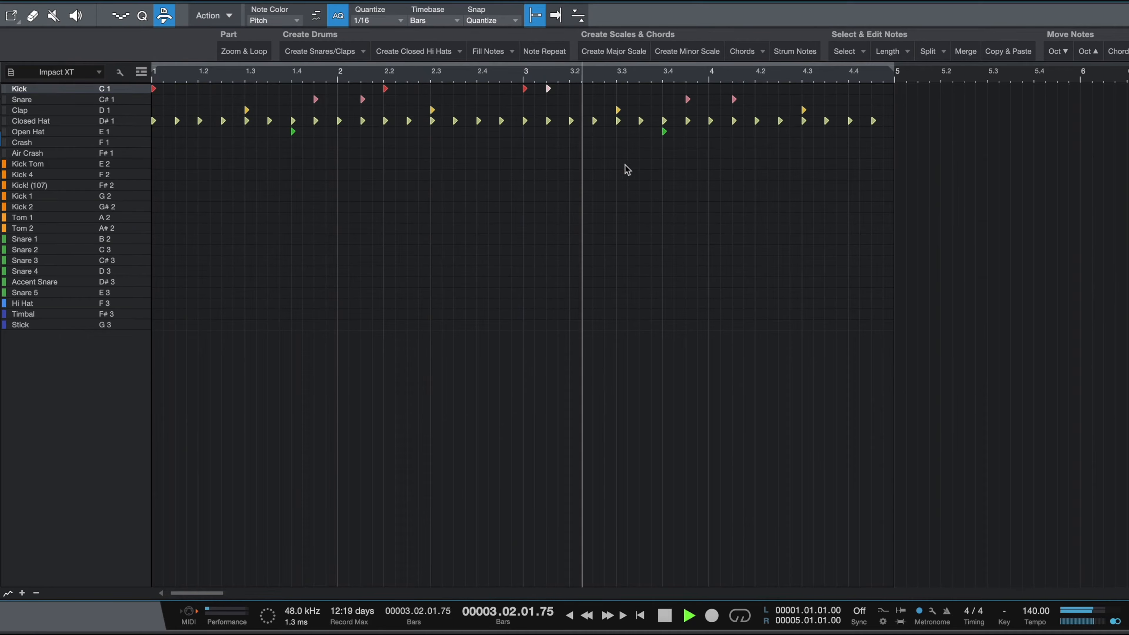
key("space")
Step: Add a kick note at beat 4.2 and play the finished pattern
left_click(757, 89)
key("space")
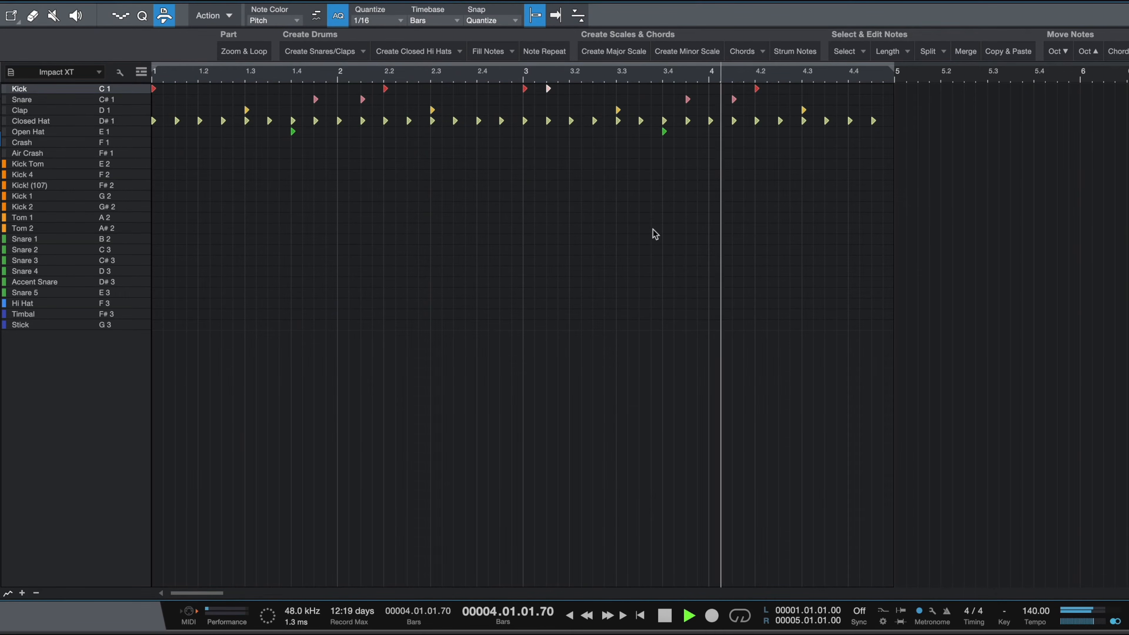
key("space")
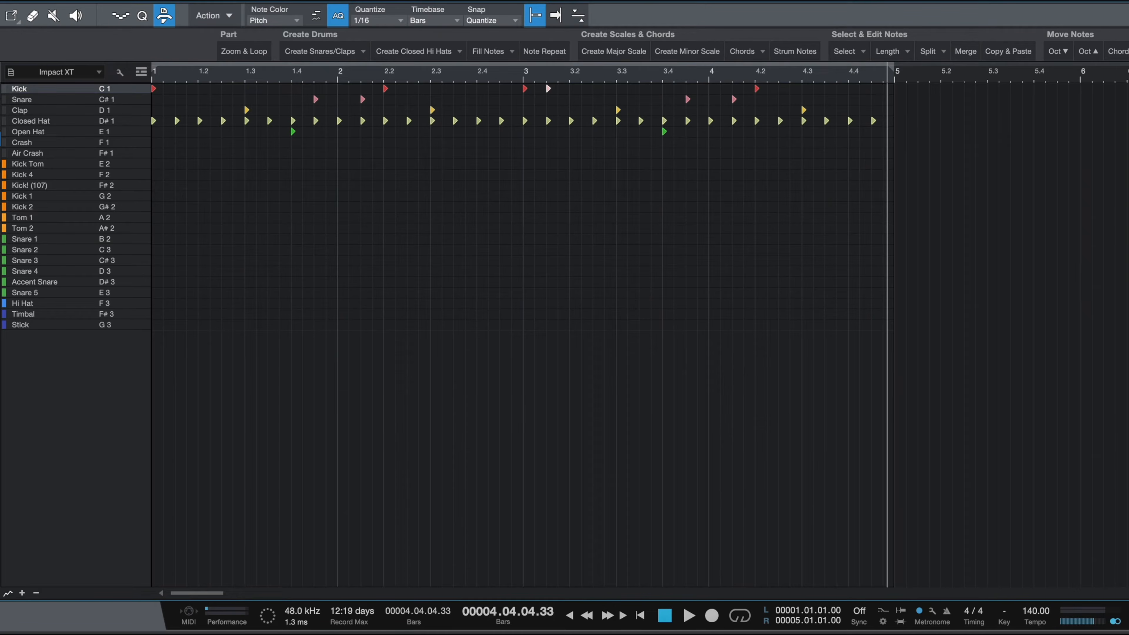
Step: Switch the drum part to piano-roll view and zoom the editor to the loop range
left_click(1, 16)
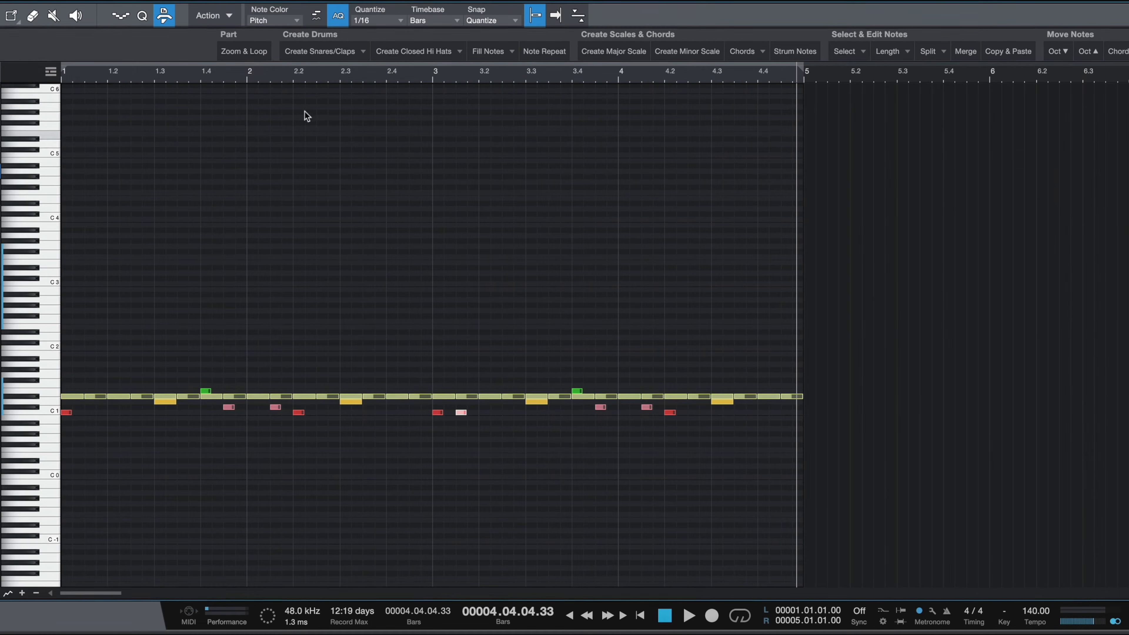
left_click(247, 53)
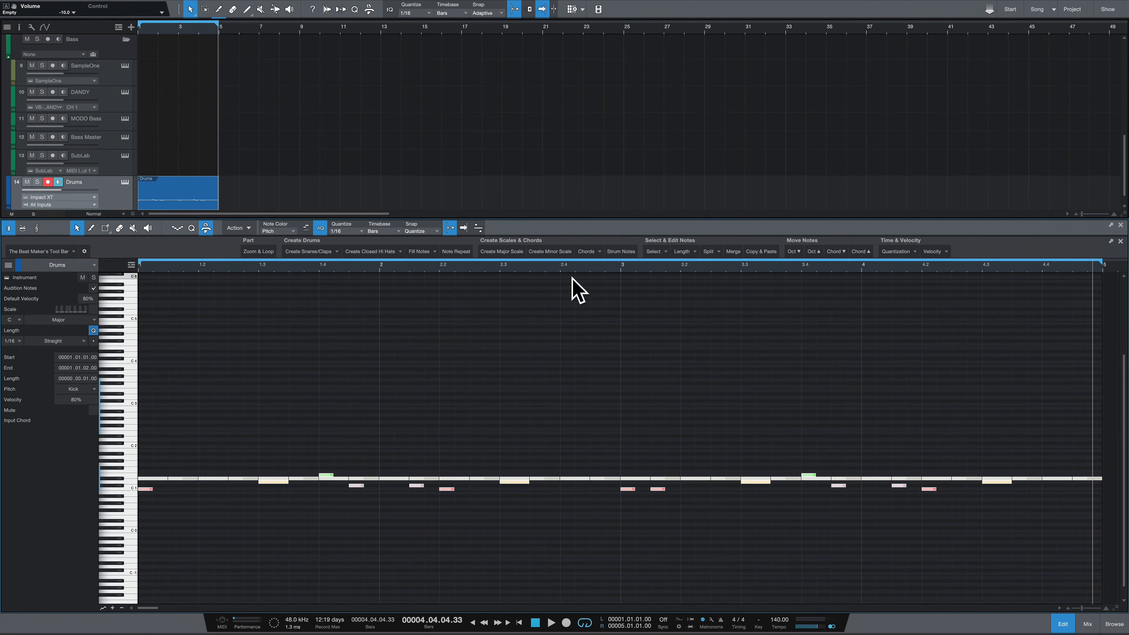
left_click(508, 399)
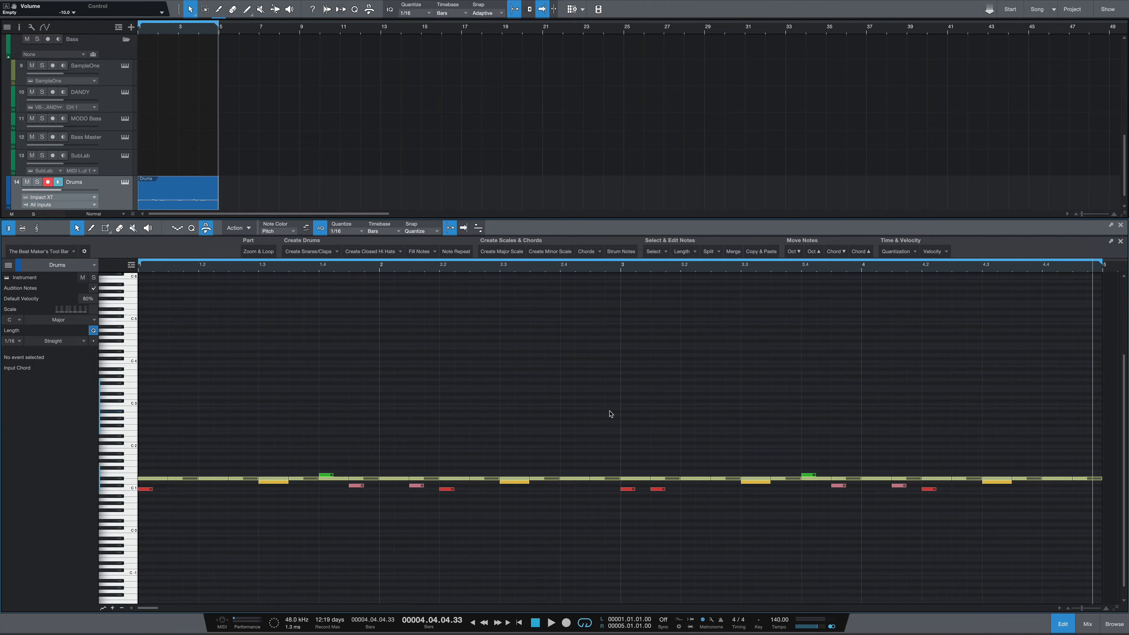
double_click(170, 457)
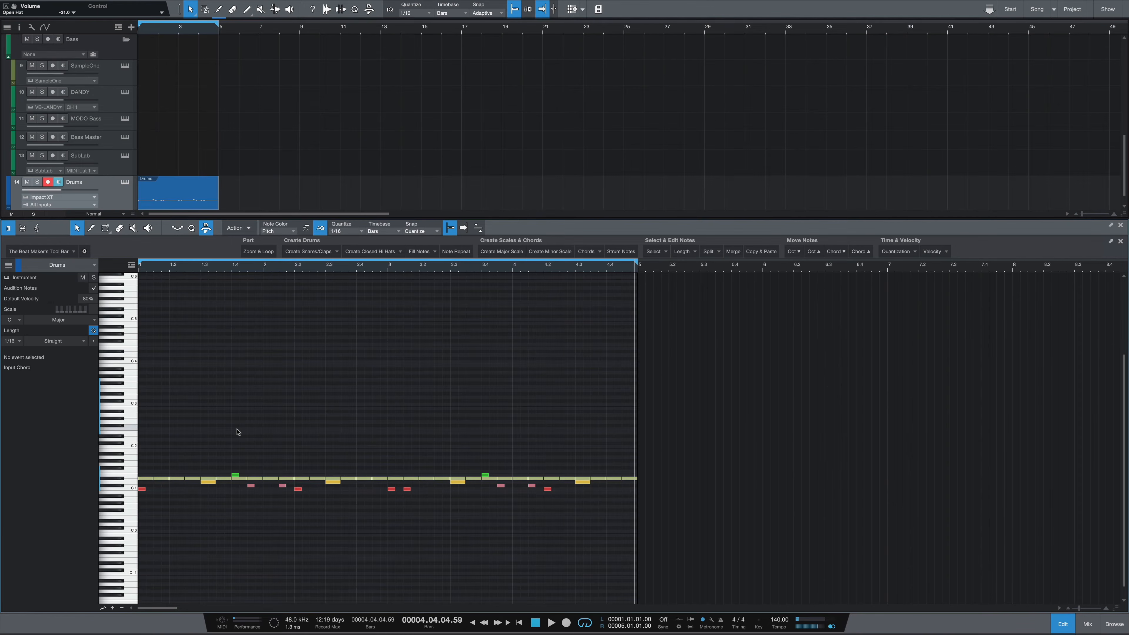
Step: Open the Nexus3 track's part in the note editor
scroll(293, 158, "up", 8)
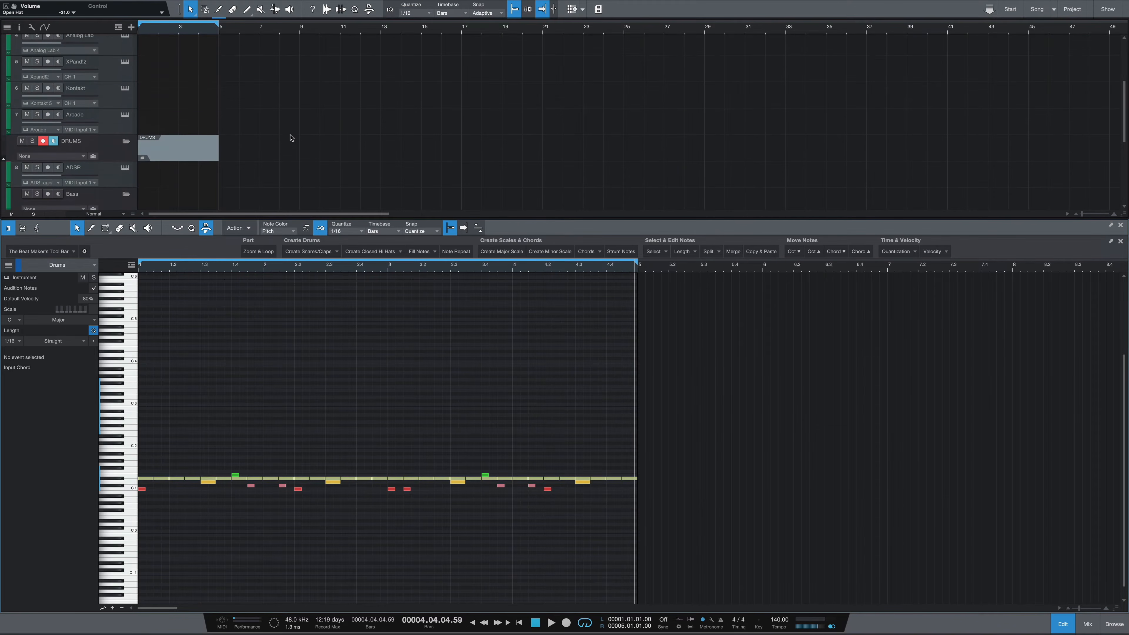
scroll(291, 138, "up", 5)
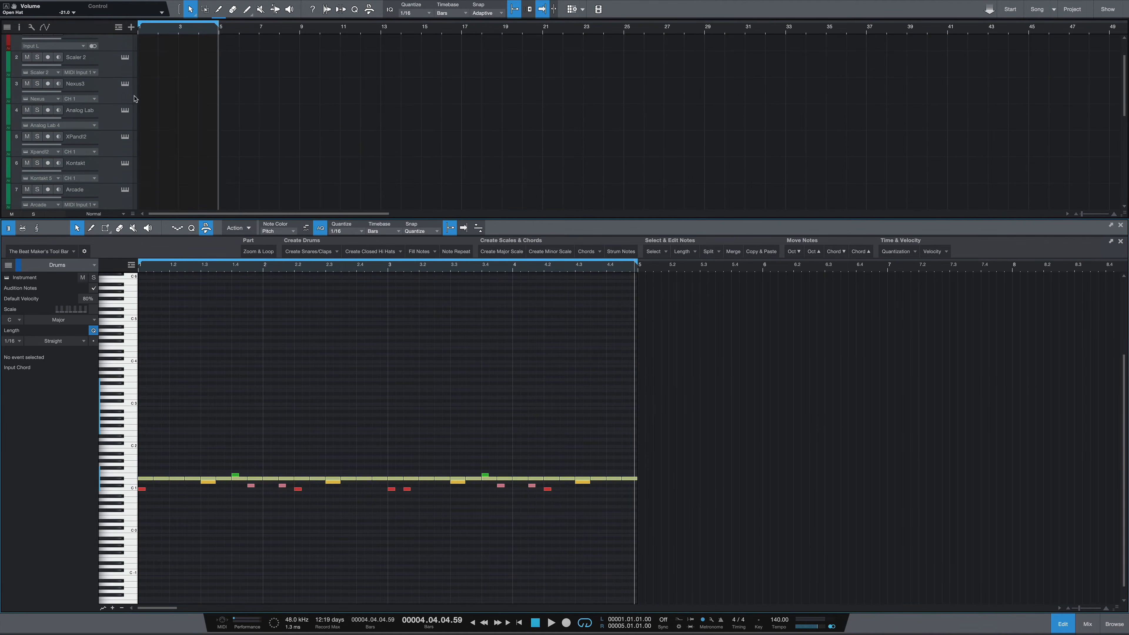
double_click(161, 92)
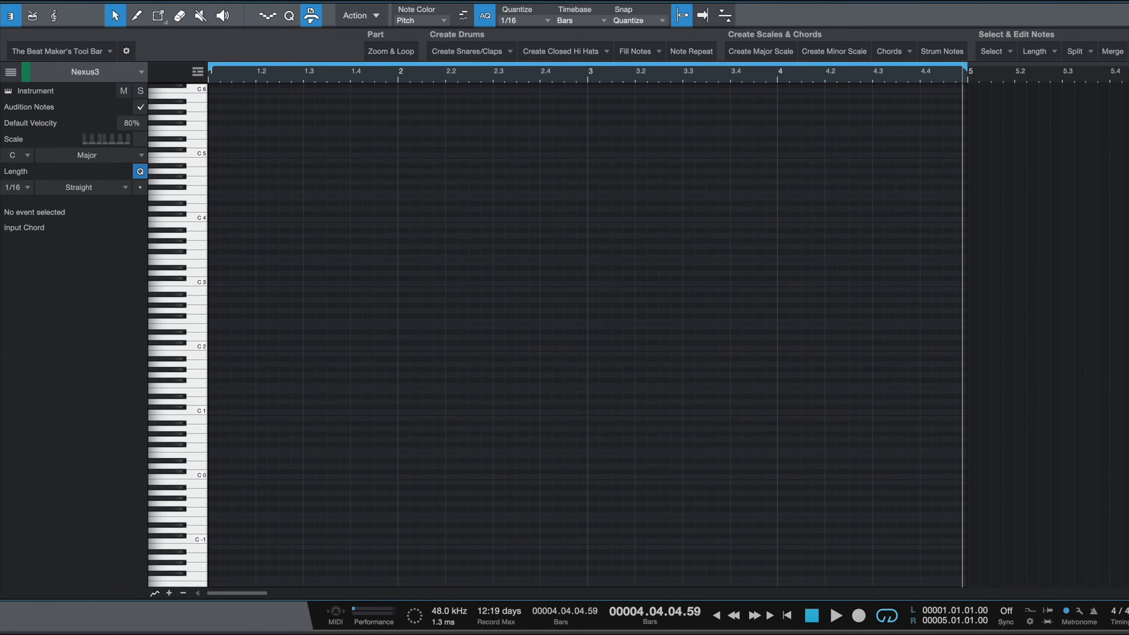
Step: Set the editor scale to D# Natural Minor
left_click(23, 155)
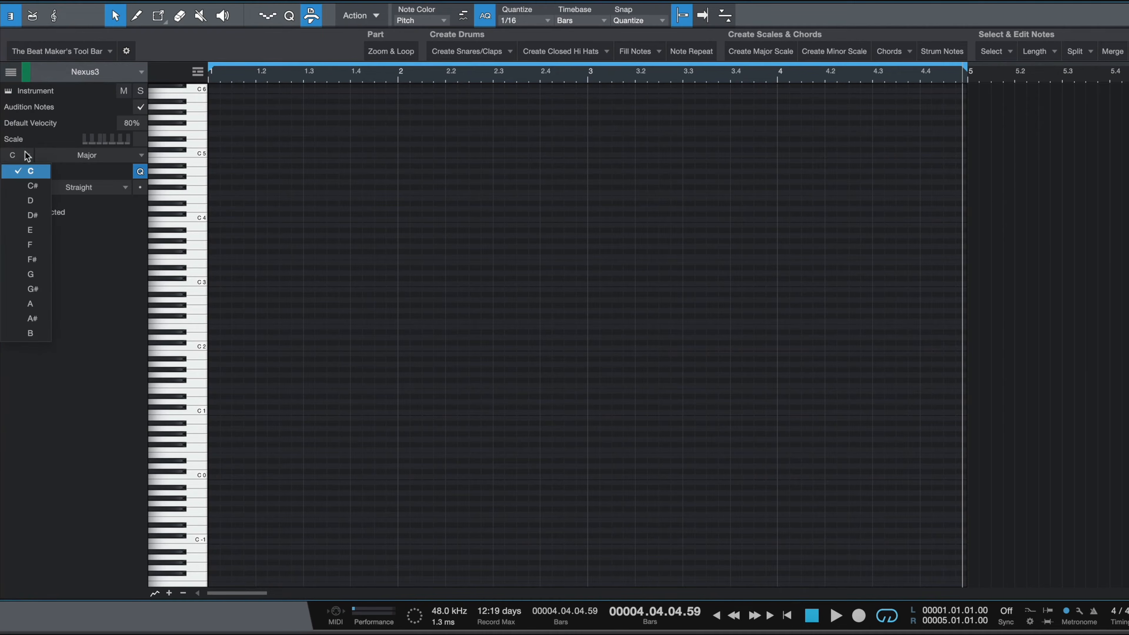
left_click(44, 218)
left_click(82, 157)
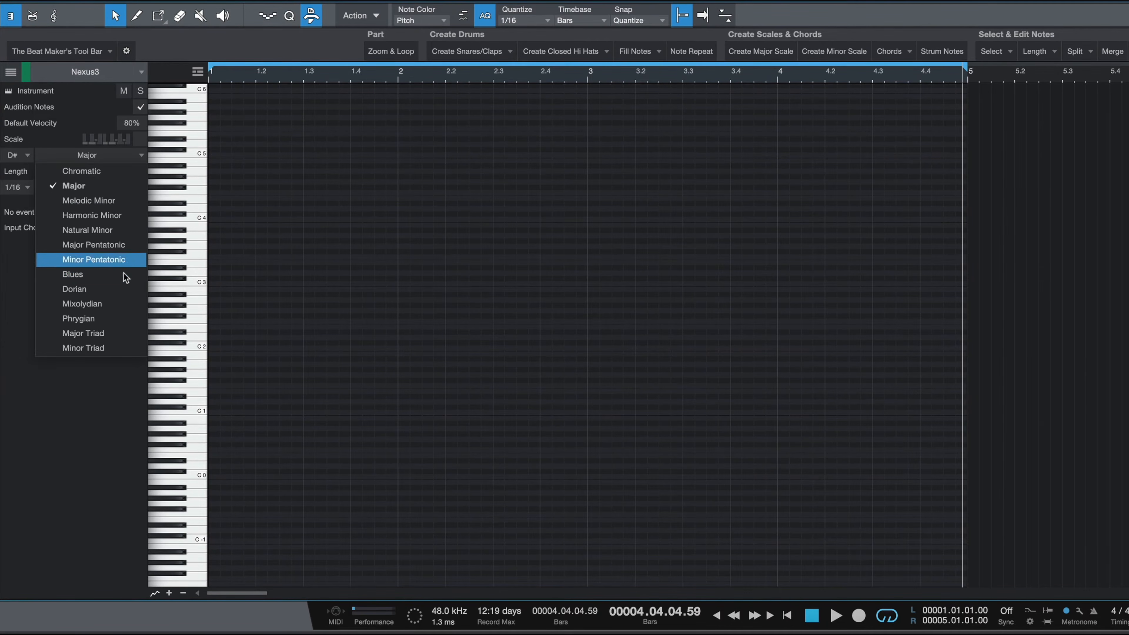
left_click(111, 232)
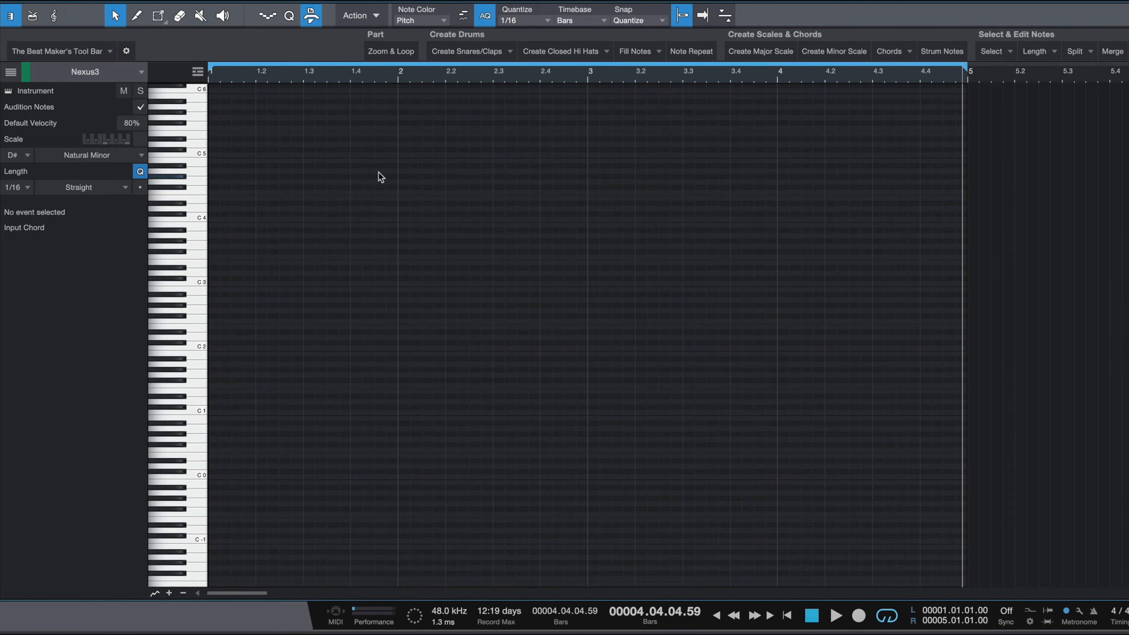
Step: Draw a one-beat D#3 note at the start of bar 1
left_click(213, 315)
scroll(285, 315, "up", 3)
mouse_move(250, 320)
left_mouse_down()
mouse_move(227, 318)
mouse_move(222, 174)
left_mouse_up()
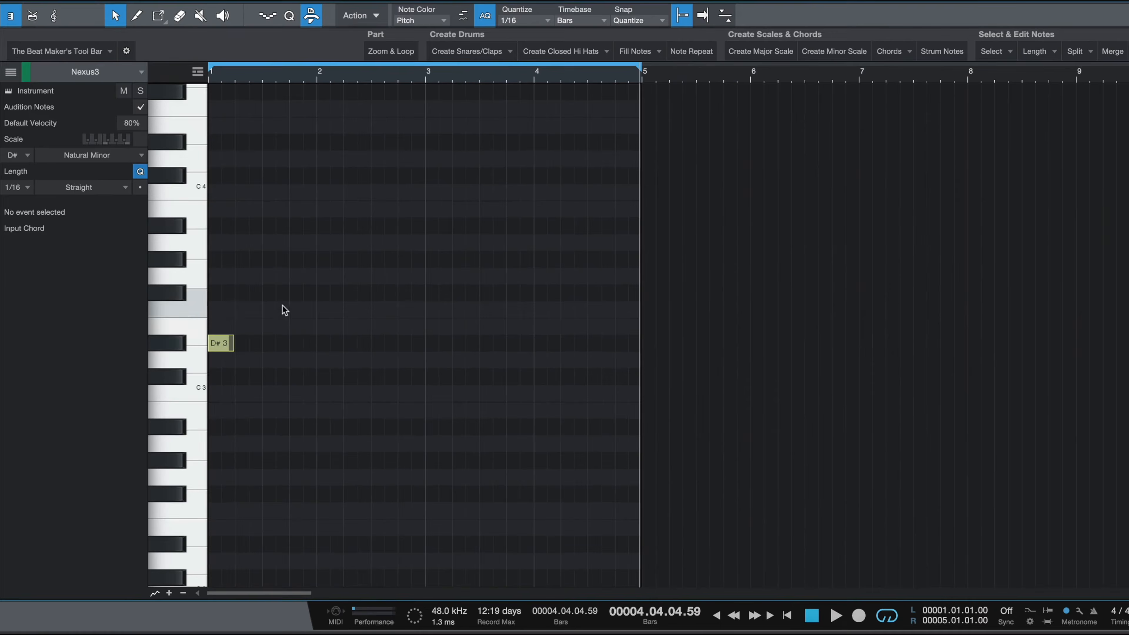
Step: Generate a minor scale from the D#3 note with Create Minor Scale and play it back
left_click_drag(277, 296, 210, 360)
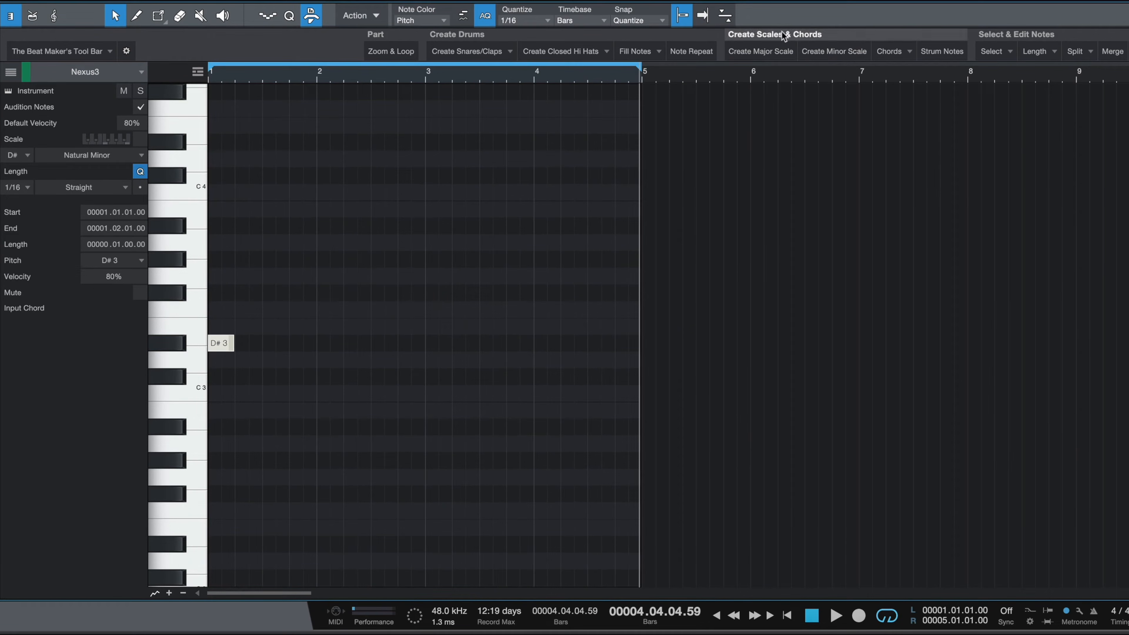
left_click(860, 52)
key("space")
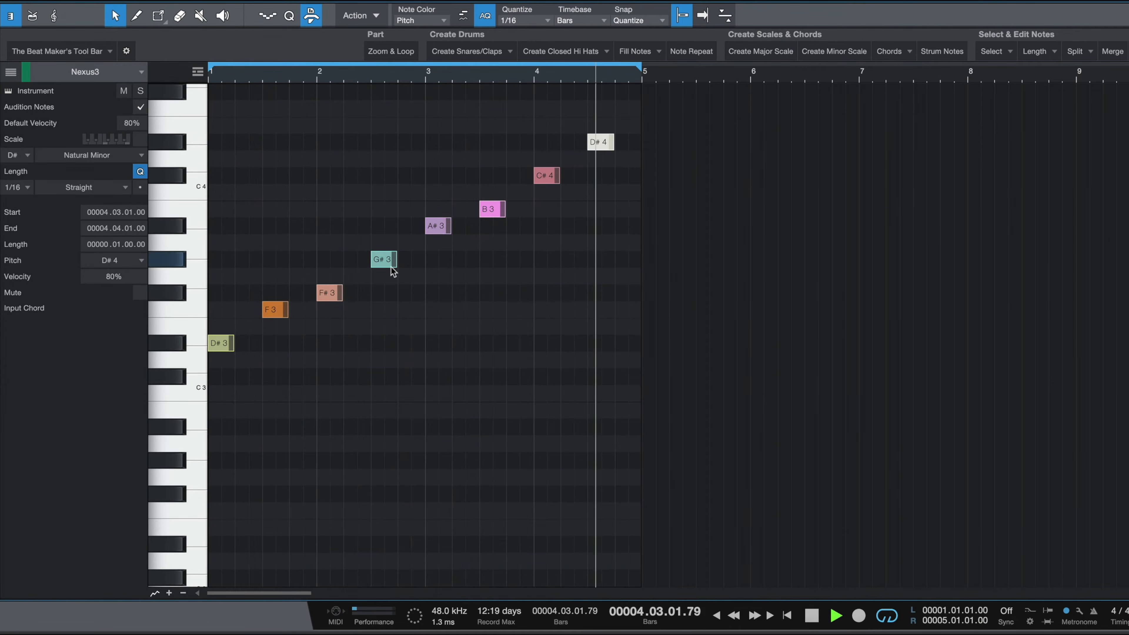
key("space")
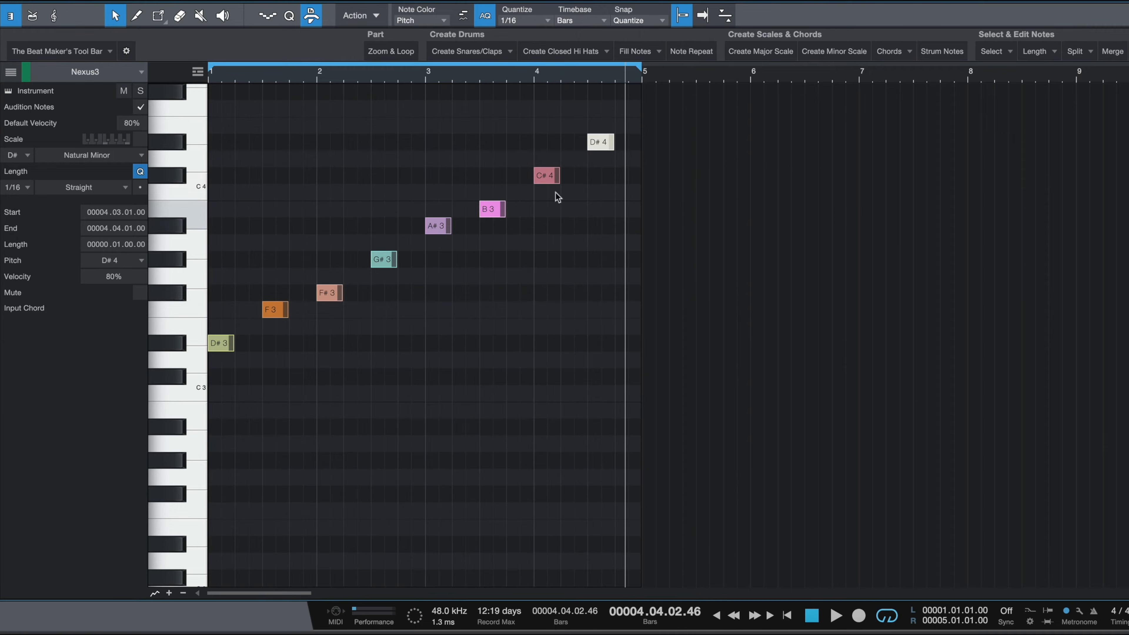
Step: Turn the D#3 note at bar 1 into the minor scale's 1st chord
left_click(367, 192)
left_click_drag(241, 80, 268, 109)
left_click_drag(249, 343, 495, 213)
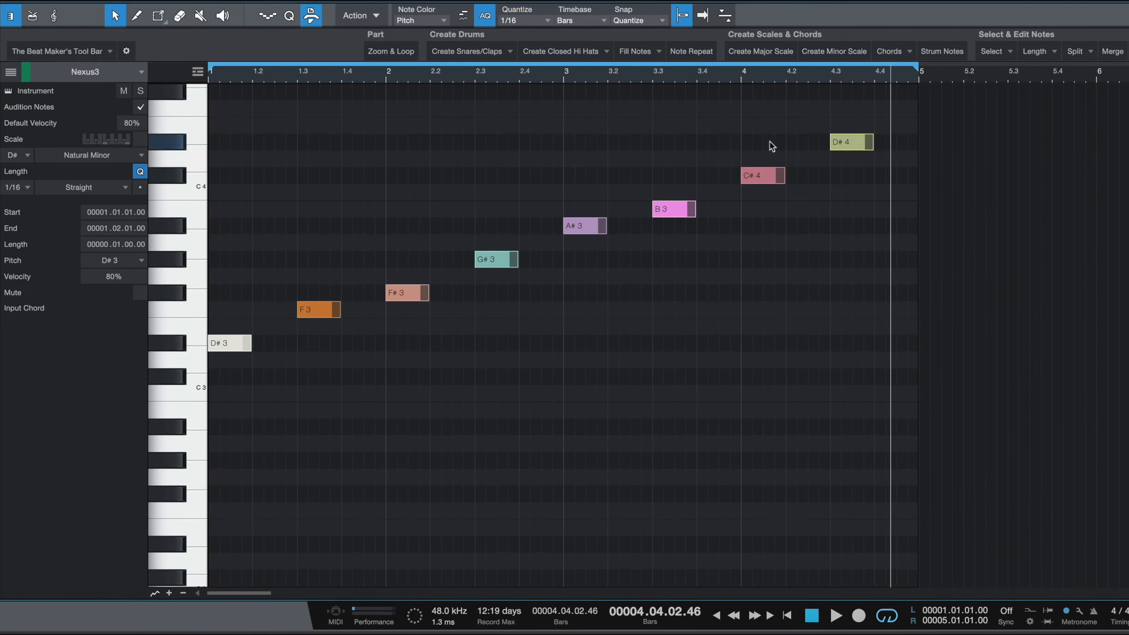
left_click(218, 296)
left_click_drag(241, 267, 219, 425)
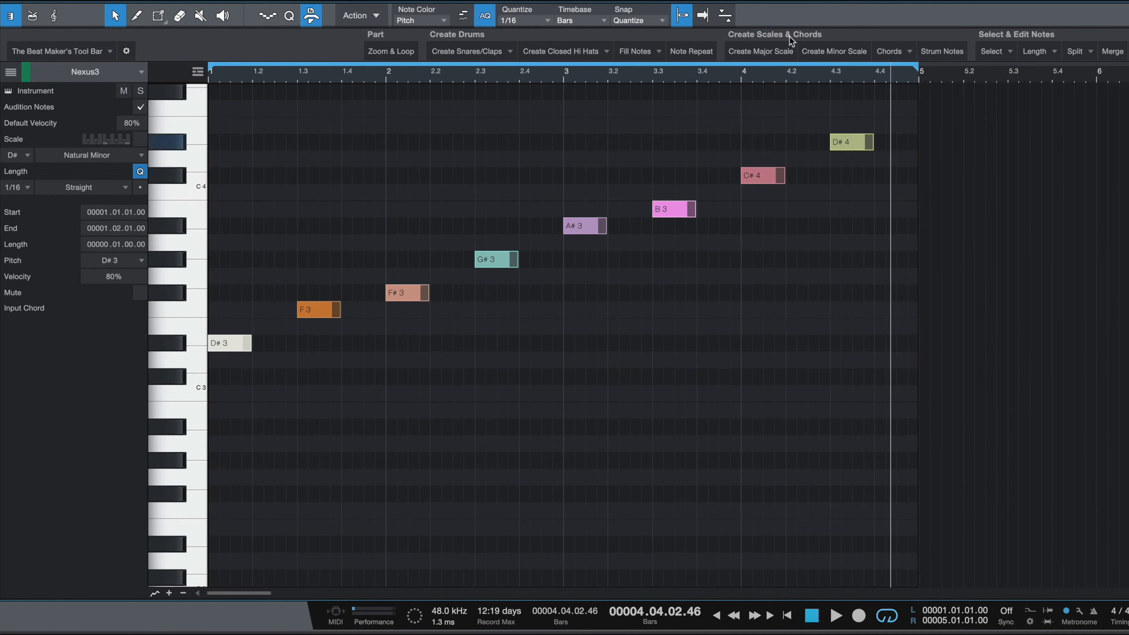
left_click(893, 54)
mouse_move(903, 86)
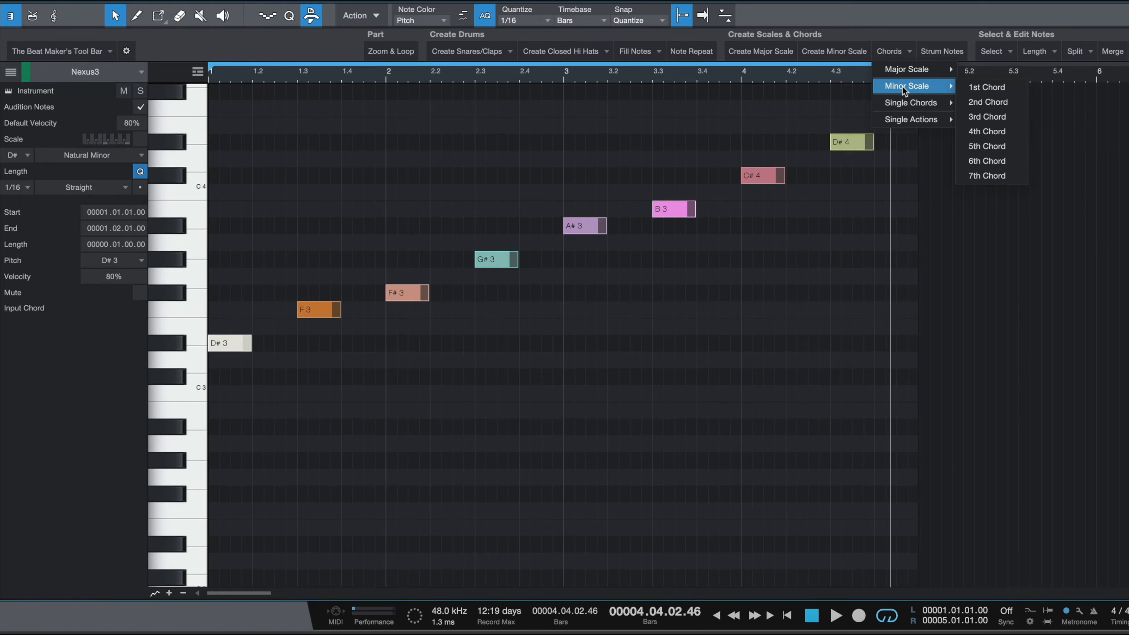
left_click(982, 87)
Step: Turn the F3 note at beat 1.3 into the minor scale's 2nd chord
left_click_drag(342, 254, 302, 395)
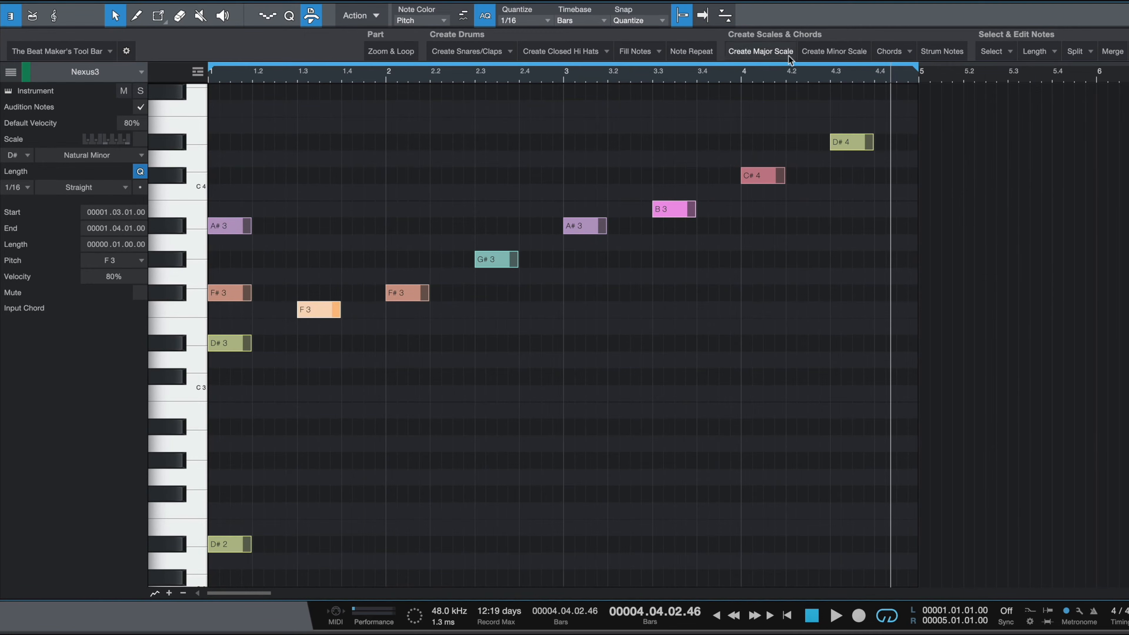
left_click(881, 53)
mouse_move(903, 86)
left_click(984, 103)
Step: Turn the F#3 note at bar 2 into the minor scale's 3rd chord
left_click_drag(417, 327, 416, 327)
left_click(892, 51)
mouse_move(909, 86)
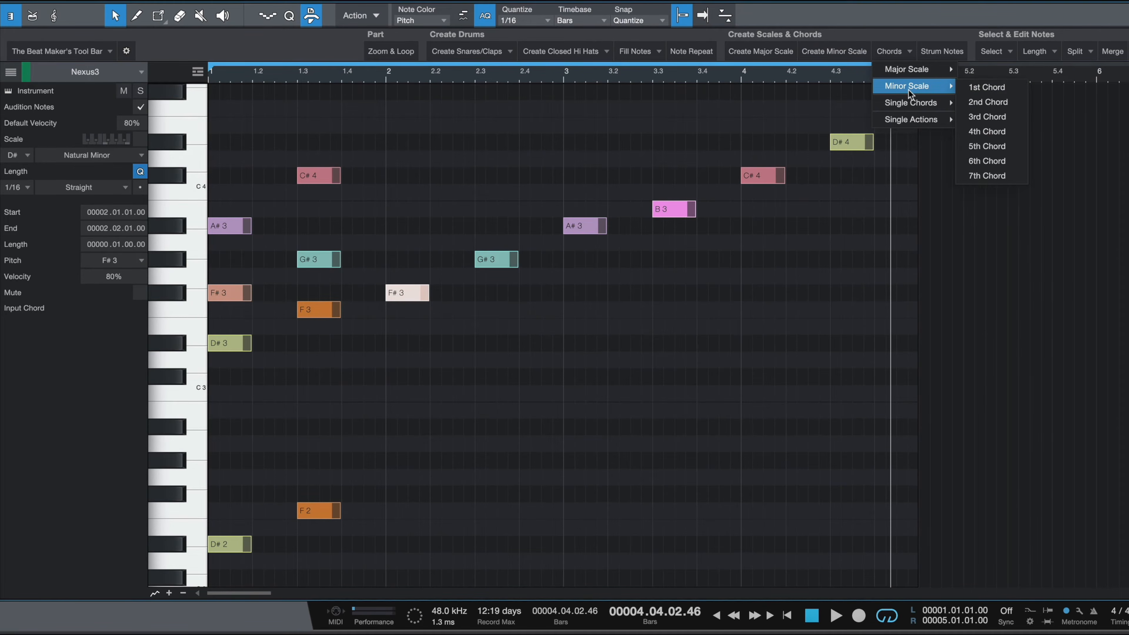
left_click(992, 116)
Step: Turn the G#3 note at beat 2.3 into the minor scale's 4th chord
left_click(497, 260)
left_click(892, 51)
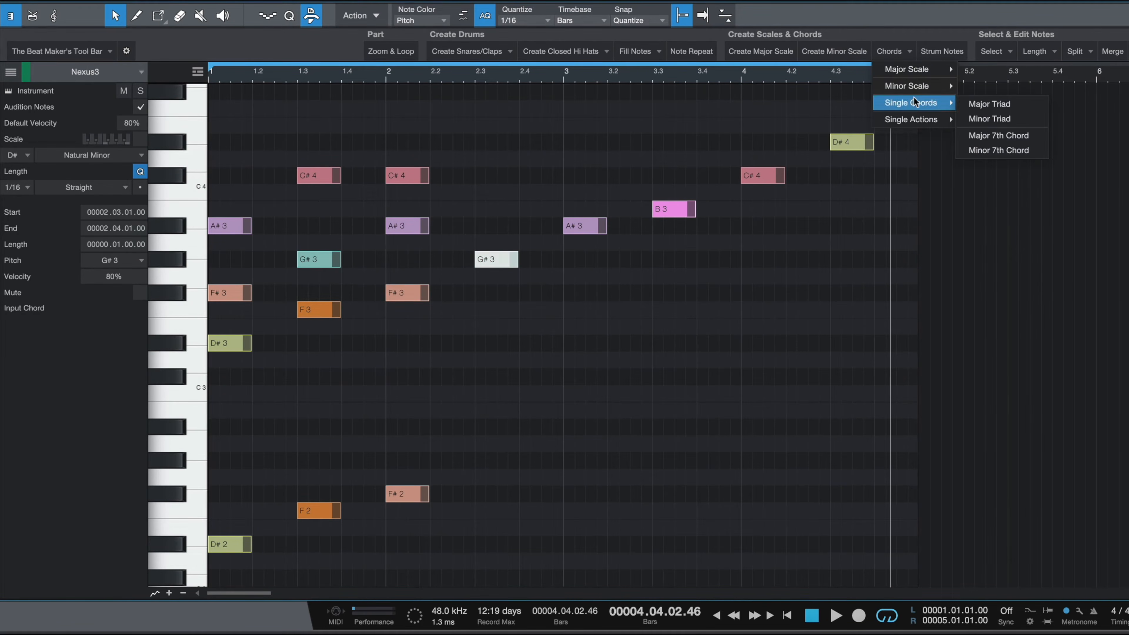
mouse_move(907, 86)
left_click(991, 131)
Step: Turn the A#3 note at bar 3 into the minor scale's 5th chord
left_click(577, 266)
left_click(578, 226)
left_click(892, 52)
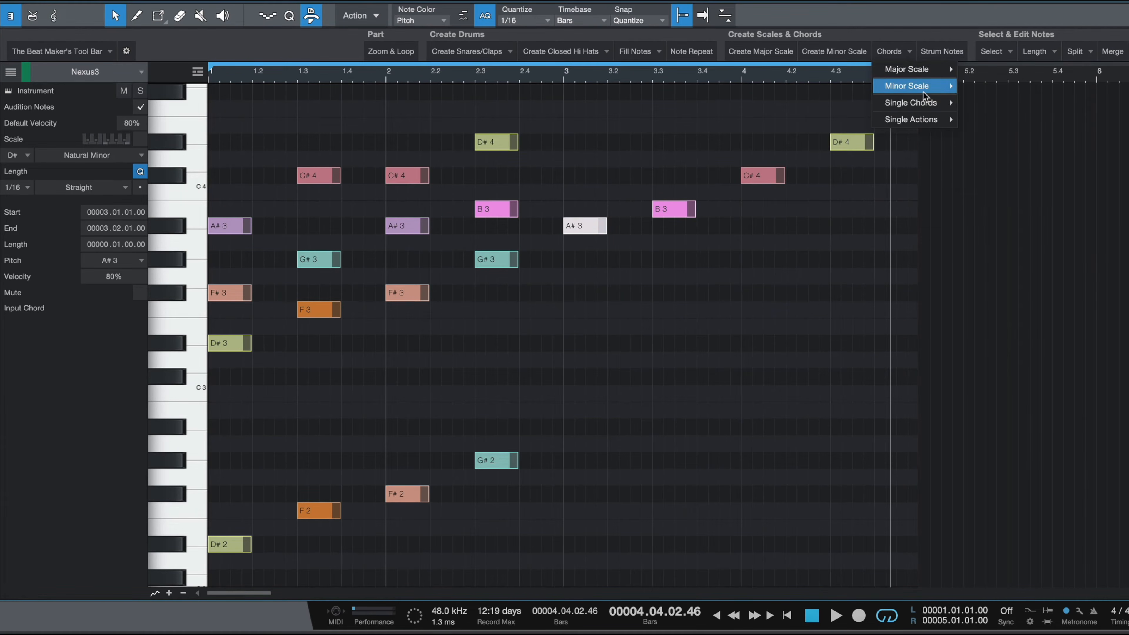
mouse_move(923, 94)
left_click(991, 149)
Step: Turn the B3 note at beat 3.3 into the minor scale's 6th chord
left_click(673, 209)
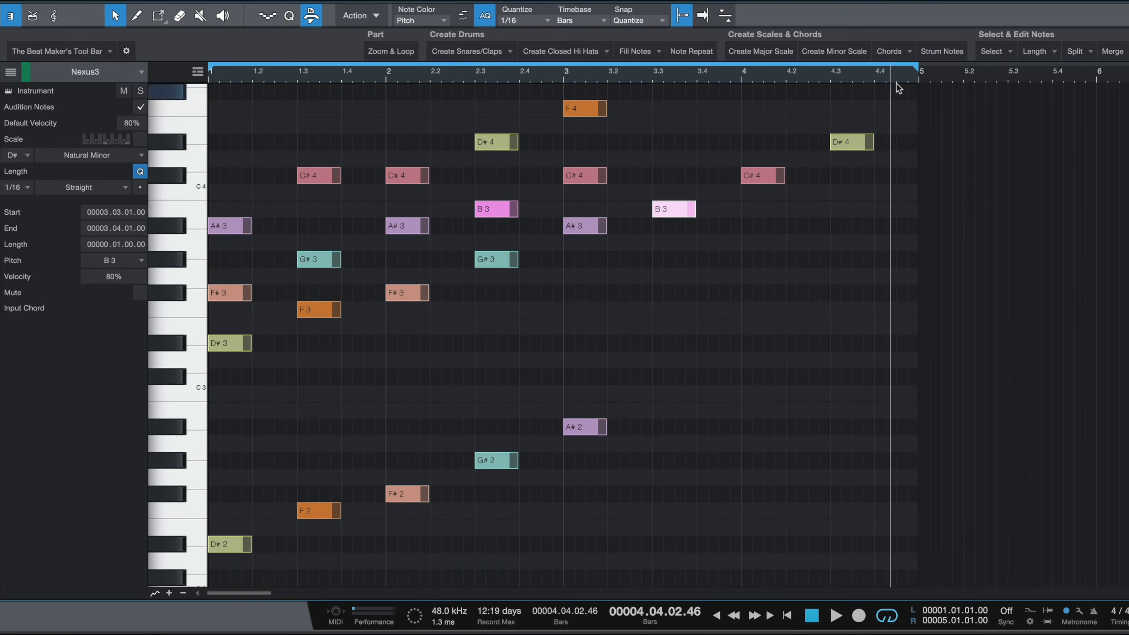
left_click(889, 52)
mouse_move(910, 89)
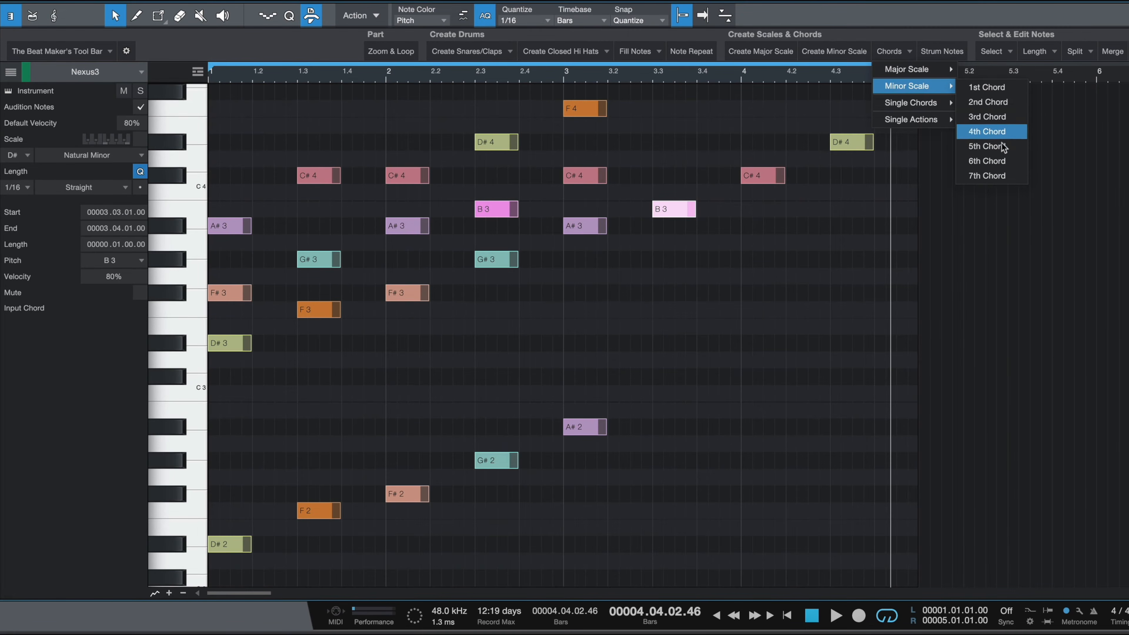
left_click(991, 165)
Step: Turn the C#4 note at bar 4 into the minor scale's 7th chord
left_click(761, 176)
left_click(889, 52)
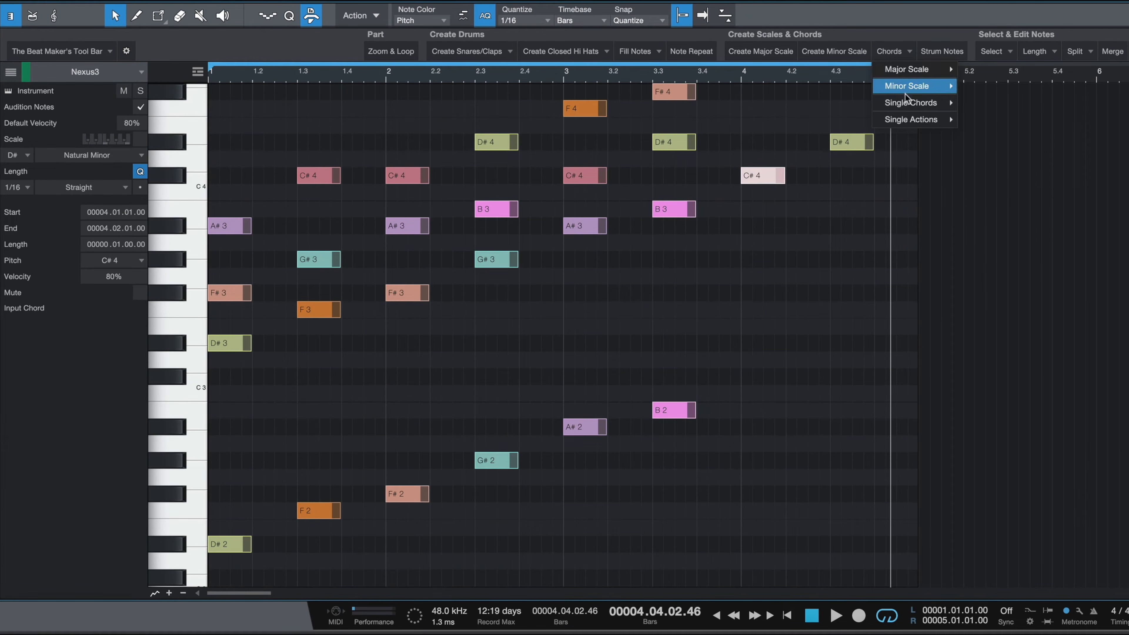
mouse_move(909, 90)
left_click(990, 175)
Step: Turn the D#4 note at beat 4.3 into the minor scale's 1st chord
scroll(858, 196, "up", 1)
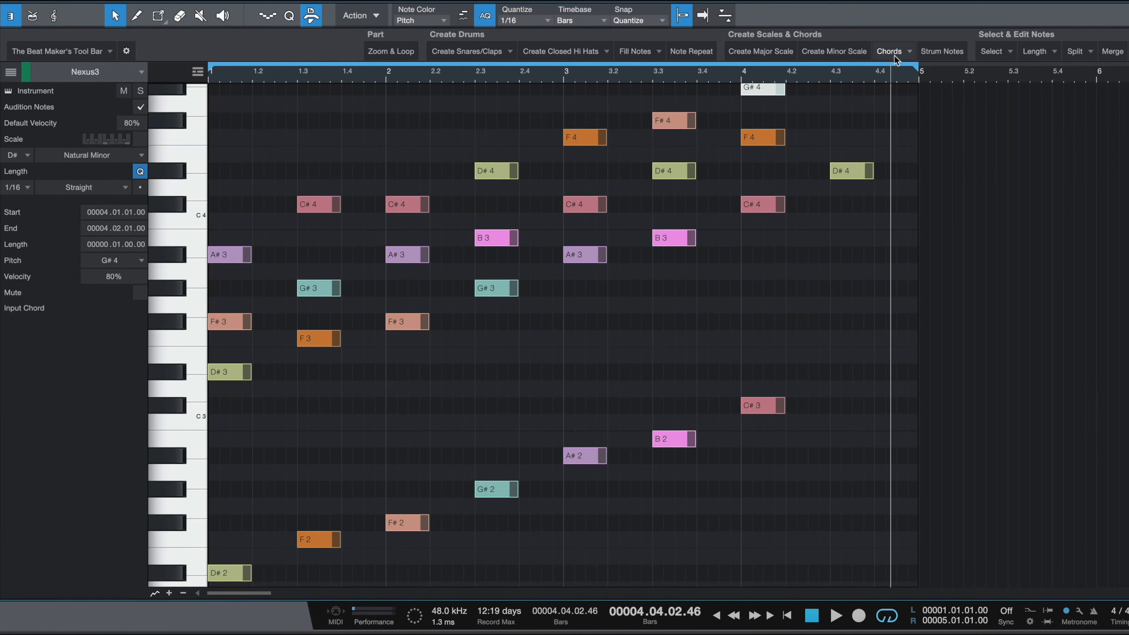
left_click(850, 171)
left_click(874, 56)
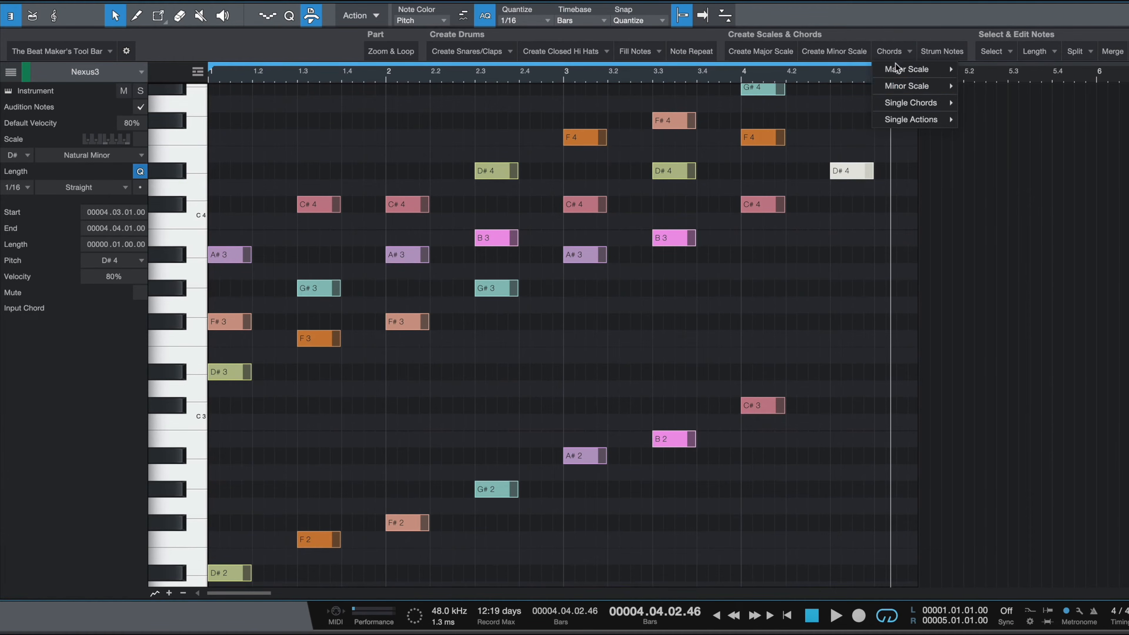
mouse_move(906, 88)
left_click(982, 88)
Step: Play back the chord progression
scroll(846, 213, "up", 5)
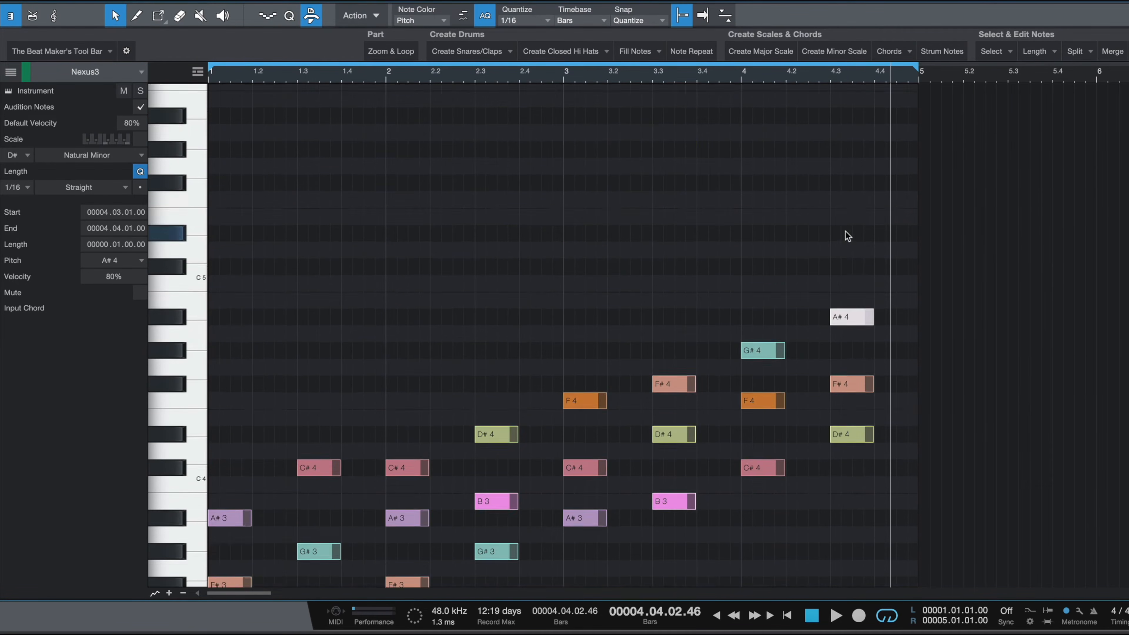
key("space")
scroll(505, 222, "down", 3)
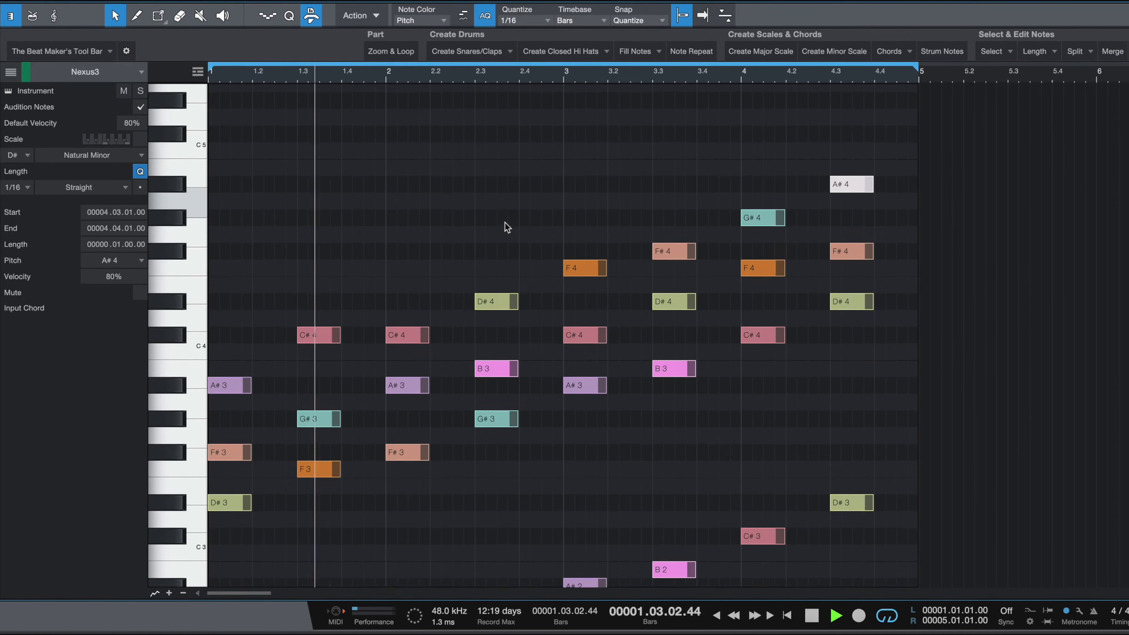
scroll(497, 68, "down", 3)
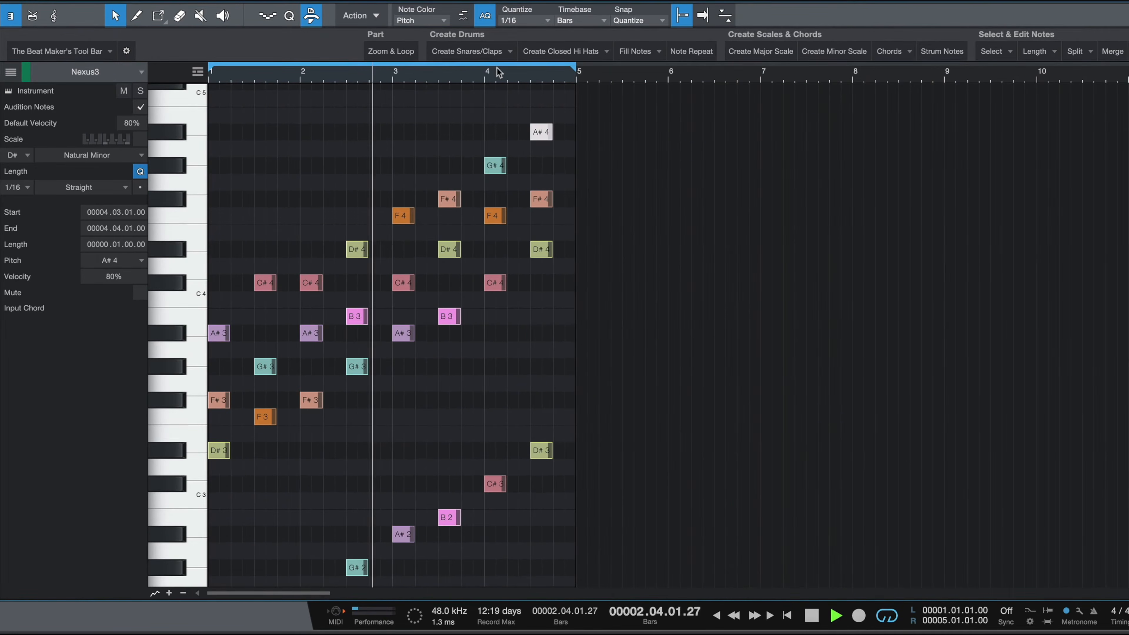
scroll(474, 226, "down", 1)
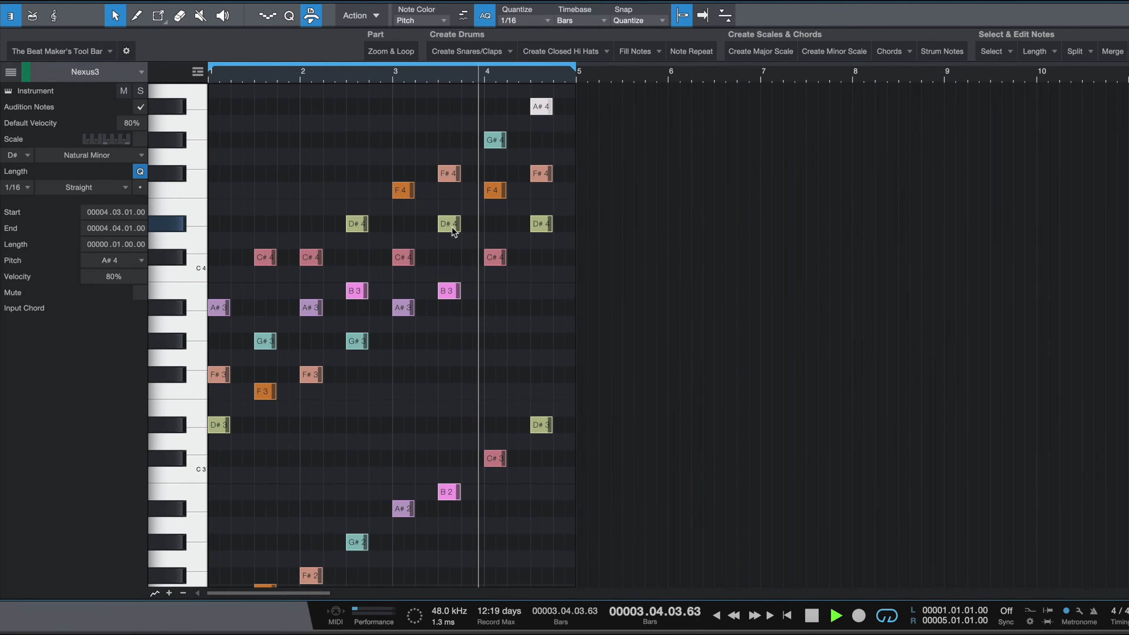
key("space")
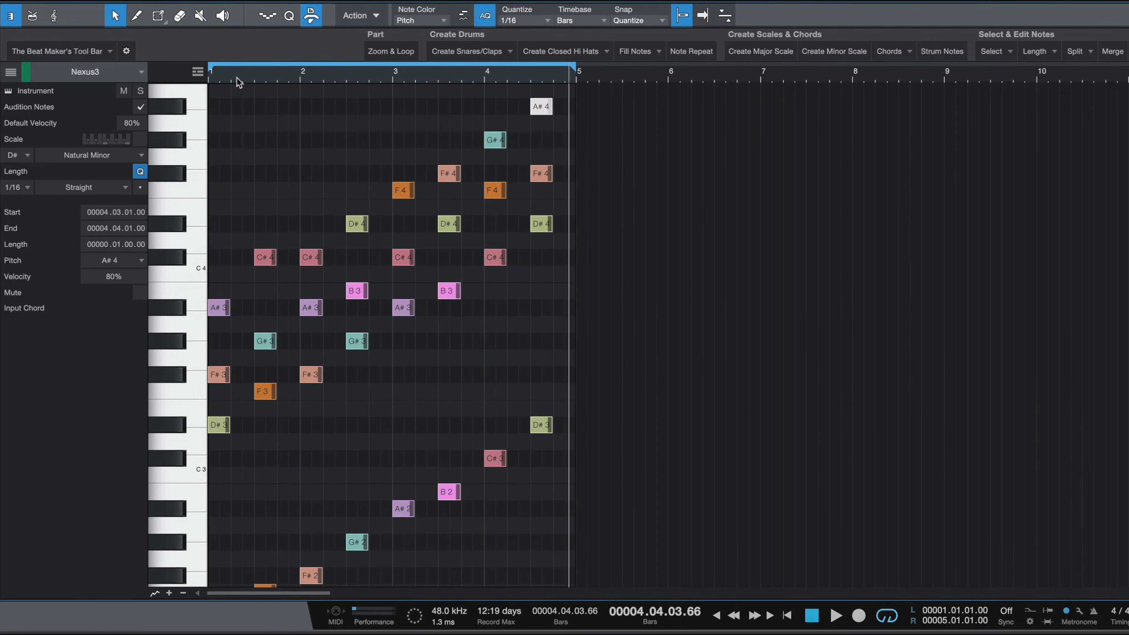
Step: Replay the chord progression, jumping the playhead to bar 2
scroll(235, 100, "up", 3)
scroll(452, 226, "left", 2)
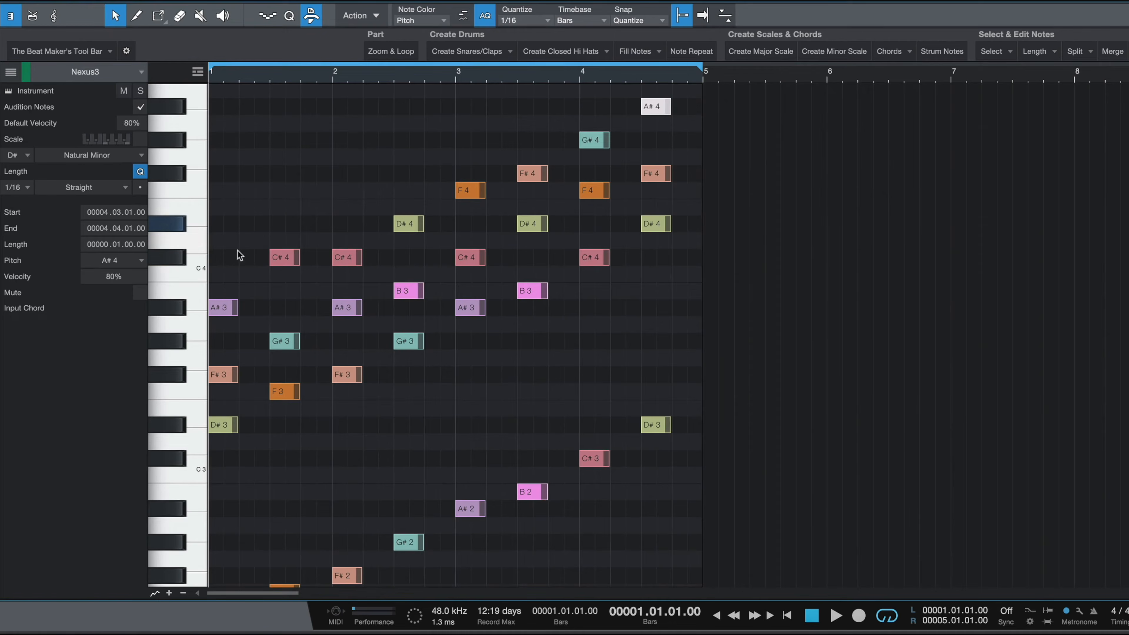
scroll(243, 253, "down", 3)
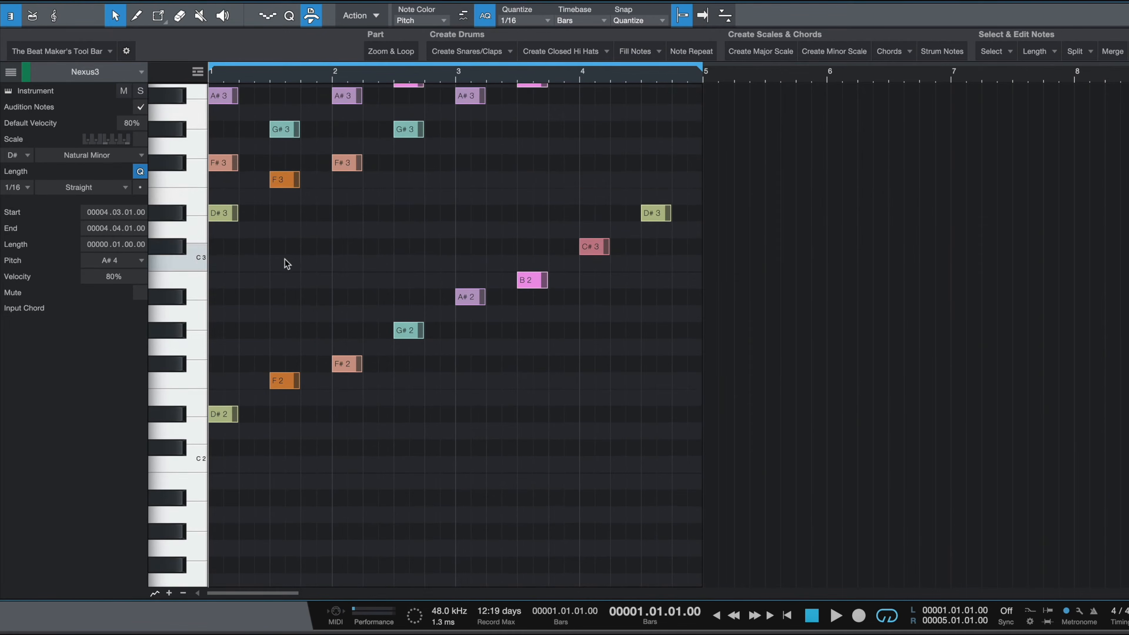
scroll(249, 262, "up", 4)
key("space")
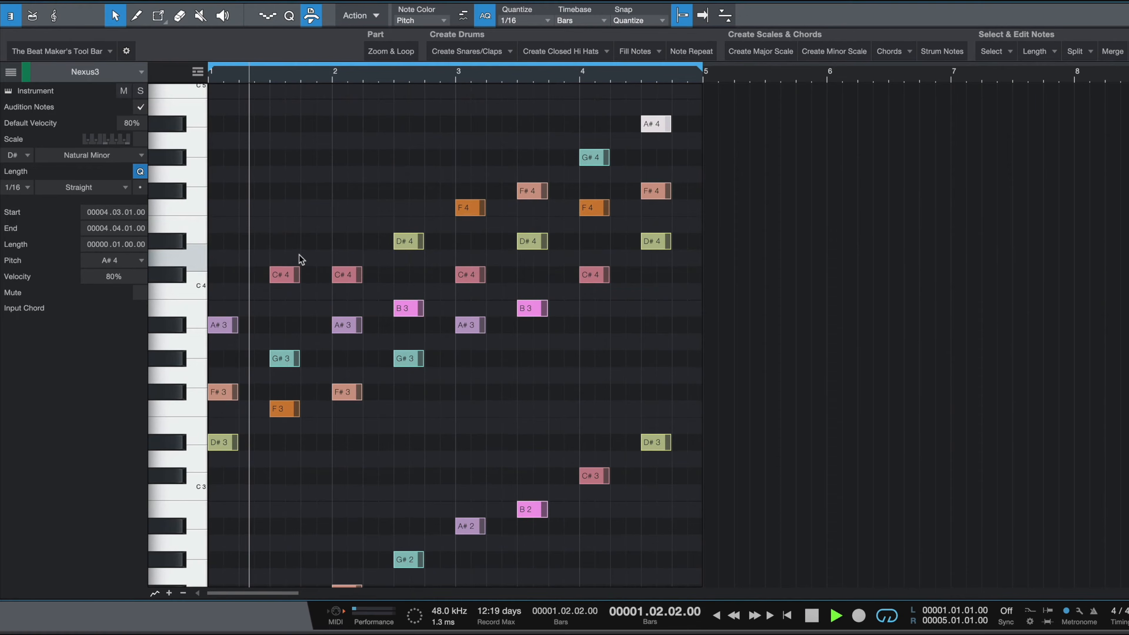
left_click(333, 79)
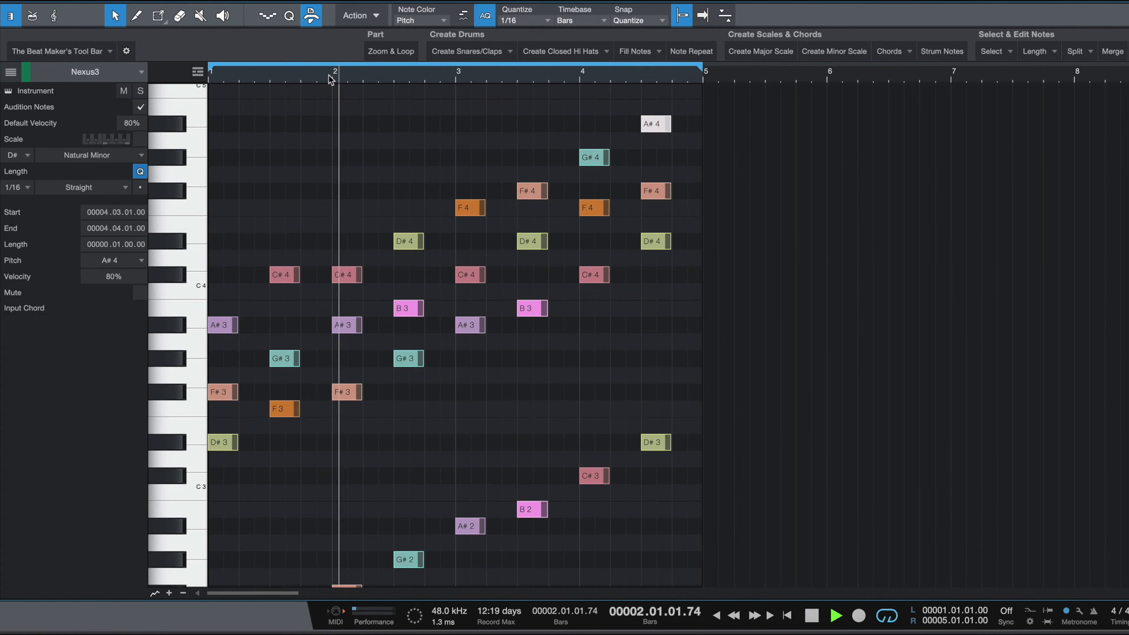
Step: Play back the chord progression from different points in the first two bars
key("space")
left_click(272, 76)
key("space")
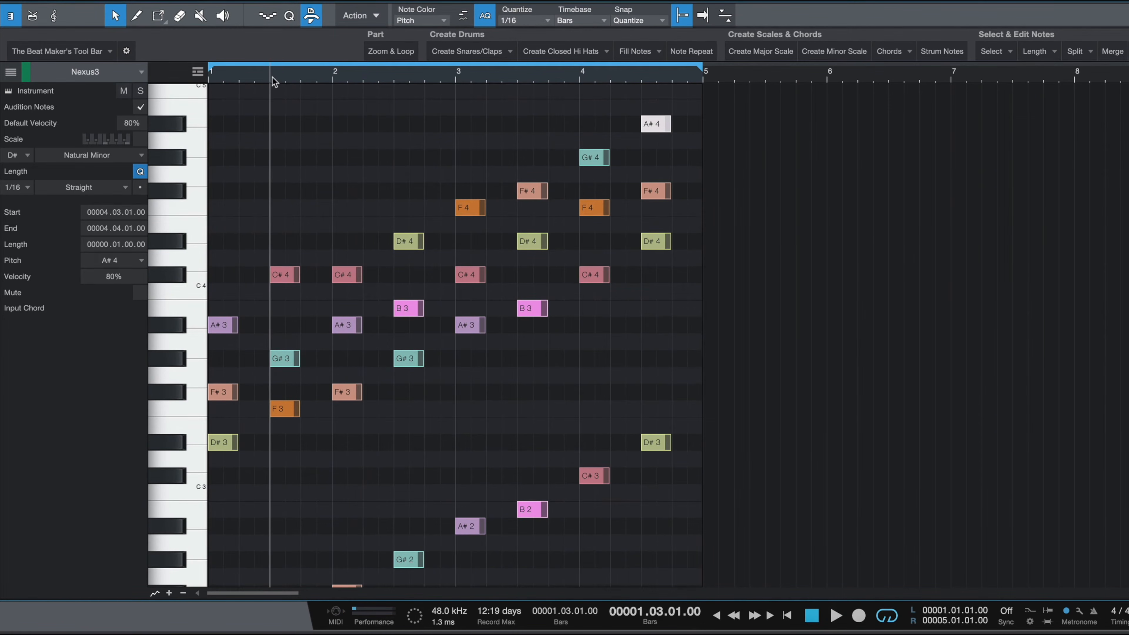
left_click(390, 80)
key("space")
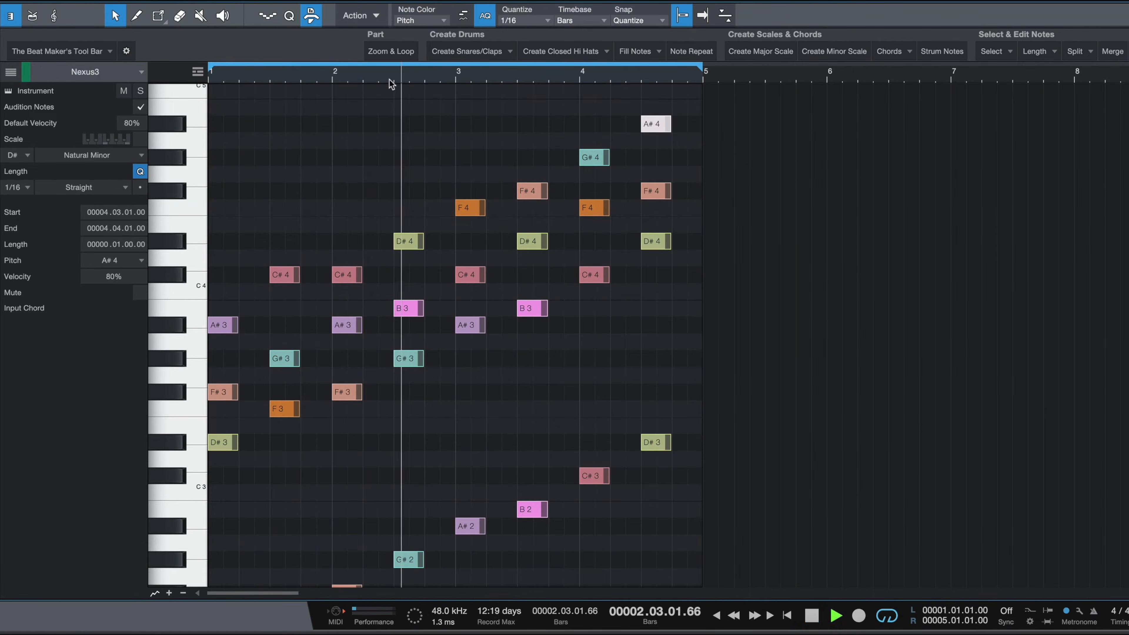
Step: Delete all chords in bars 3 and 4
left_click_drag(455, 115, 707, 575)
key("Delete")
left_click(180, 326)
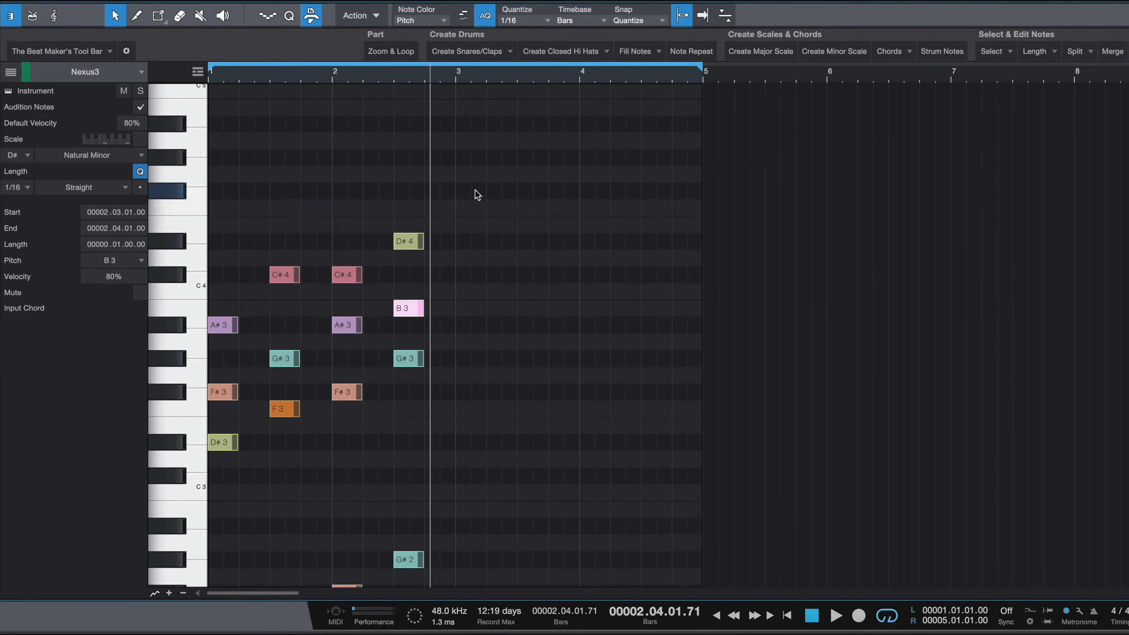
Step: Move the chord at beat 1.3 to about bar 3
key("shift+z")
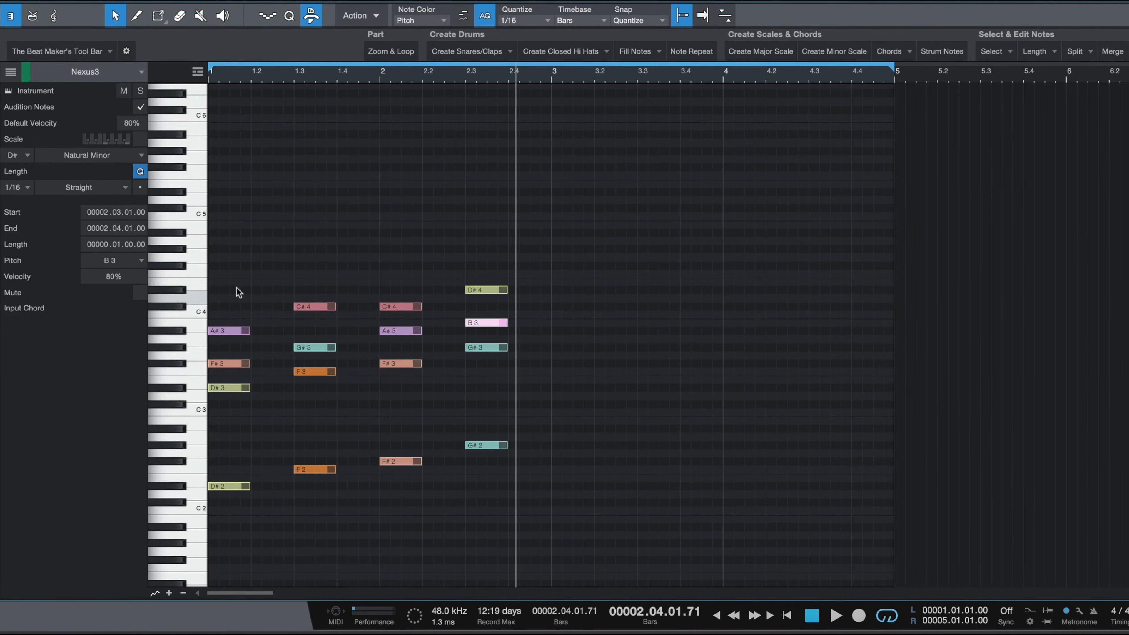
left_click_drag(304, 263, 328, 548)
left_click_drag(305, 310, 552, 310)
Step: Show the D# Natural Minor scale on the keyboard and play back the progression
left_click_drag(396, 285, 384, 525)
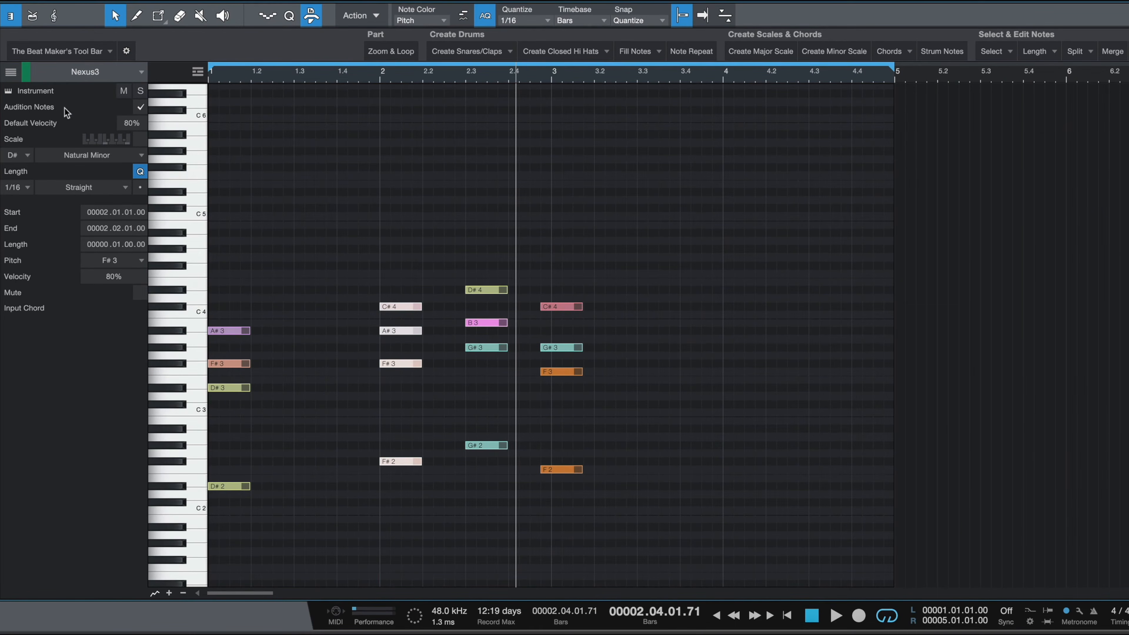
left_click(139, 142)
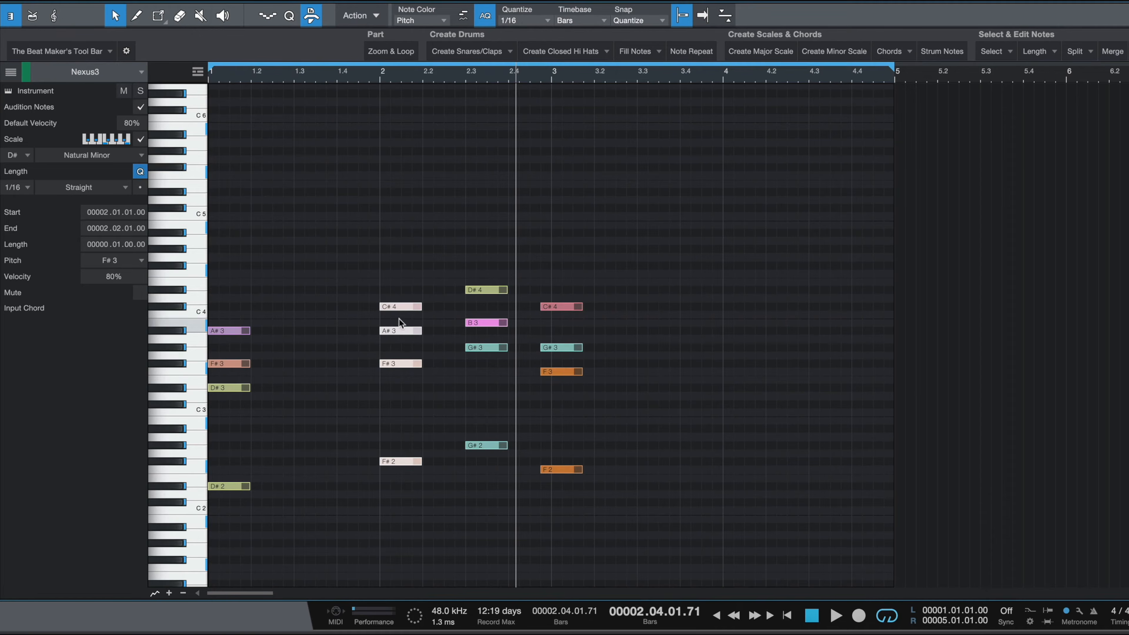
mouse_move(379, 306)
left_mouse_down()
mouse_move(317, 307)
mouse_move(398, 304)
left_mouse_up()
key("space")
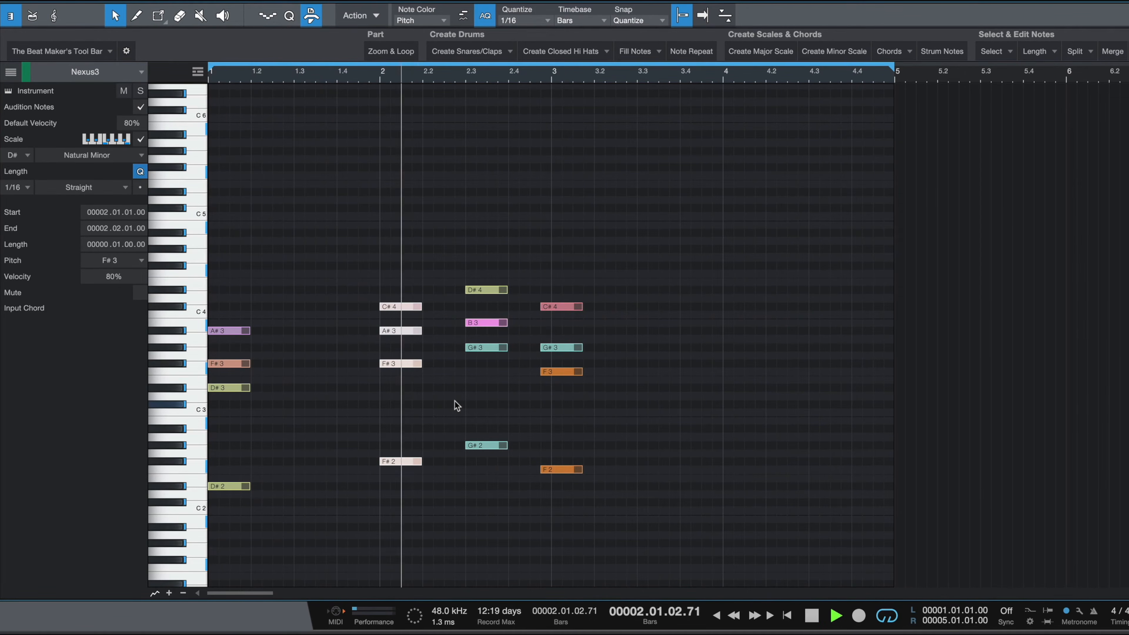
key("space")
Step: Shift the bar 3 chord so it starts exactly on bar 3, and play it back
left_click_drag(562, 252, 519, 541)
left_click_drag(561, 307, 562, 307)
key("space")
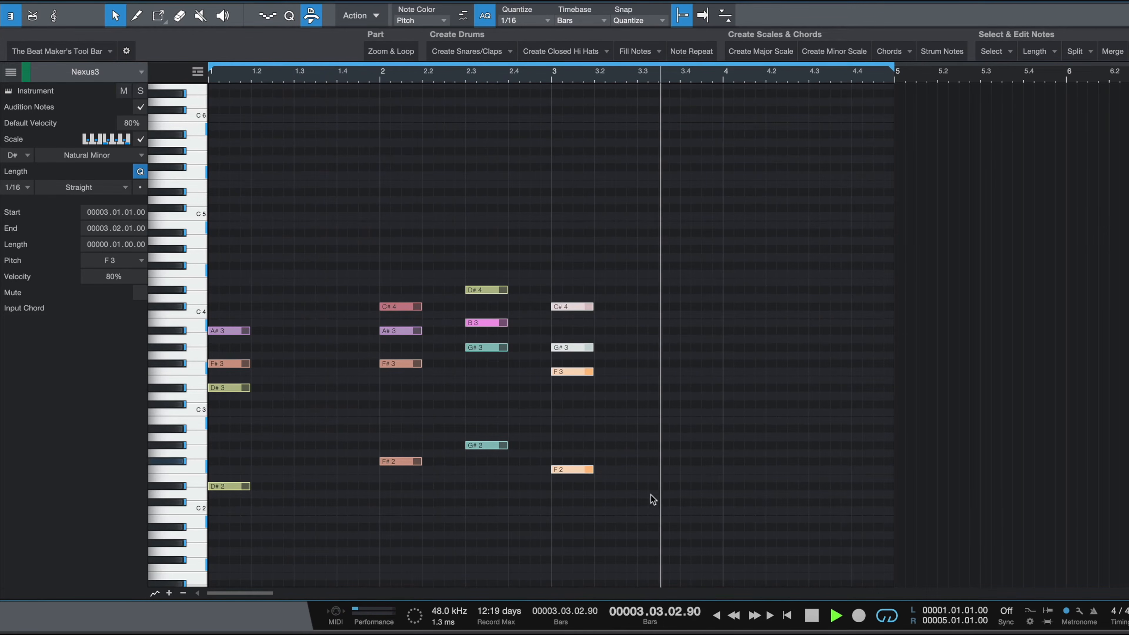
key("space")
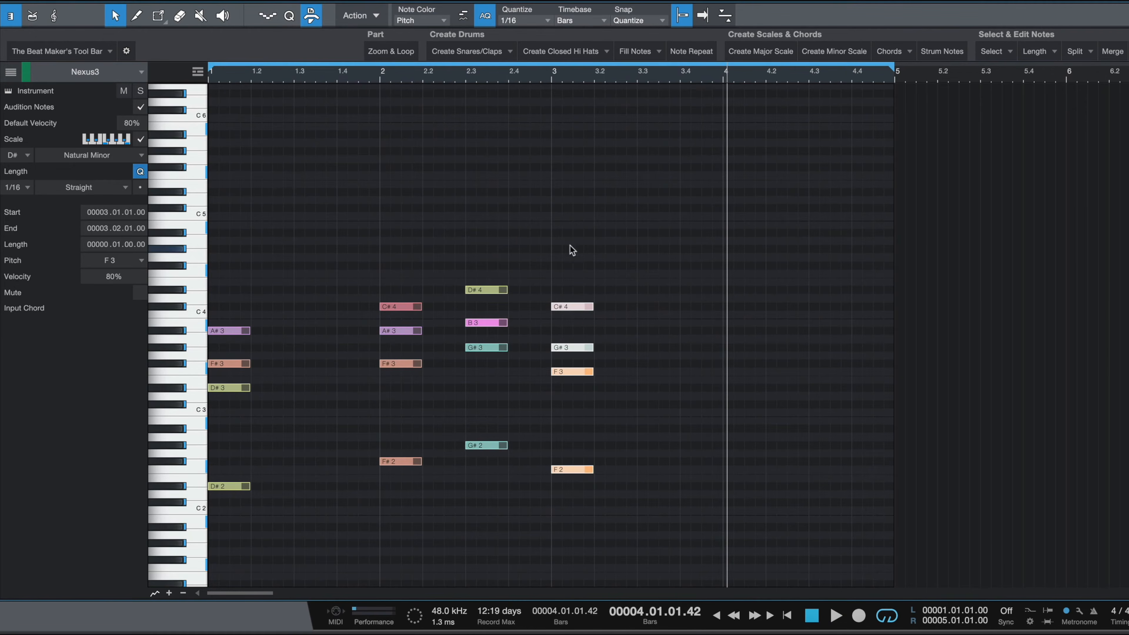
Step: Duplicate the bar 3 chord onto bar 4 with Copy & Paste, and play it back
left_click(723, 77)
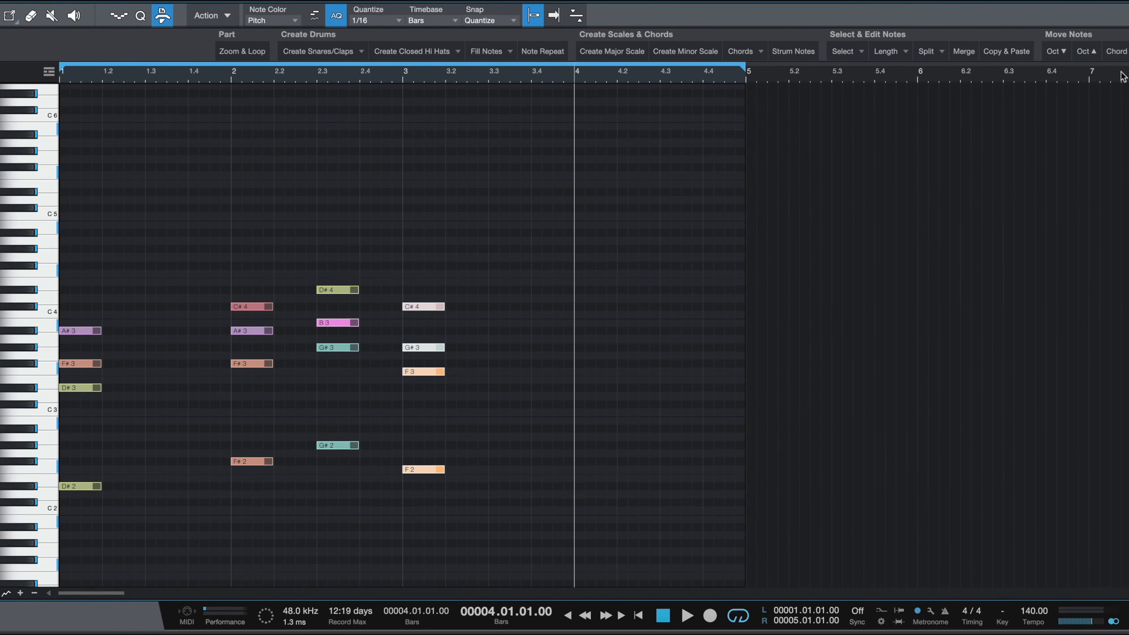
left_click(1004, 50)
key("space")
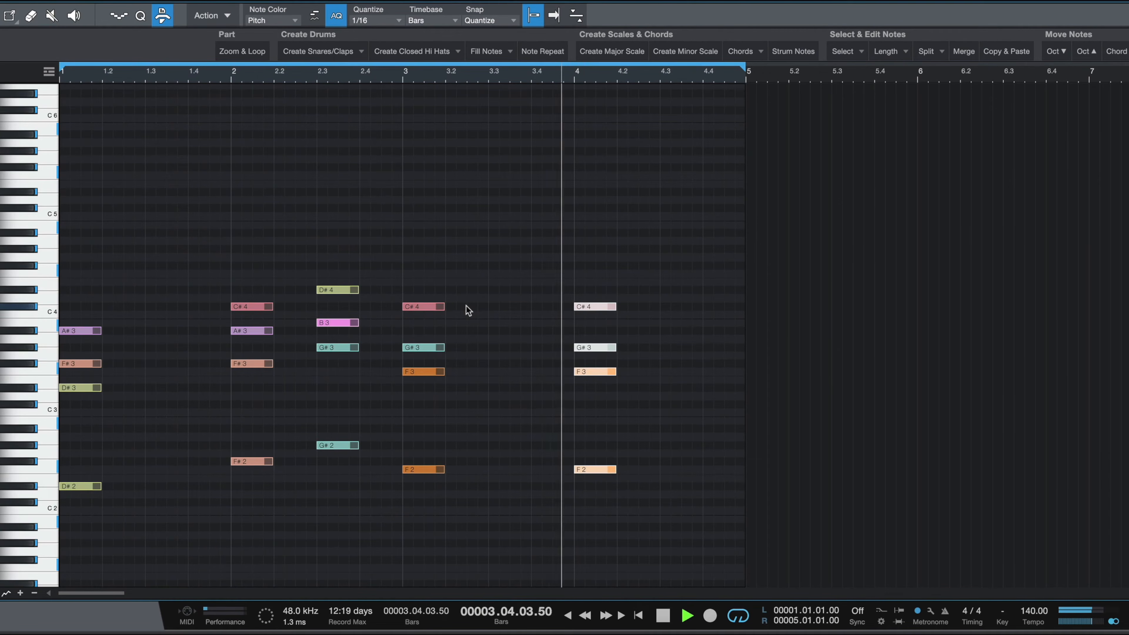
key("space")
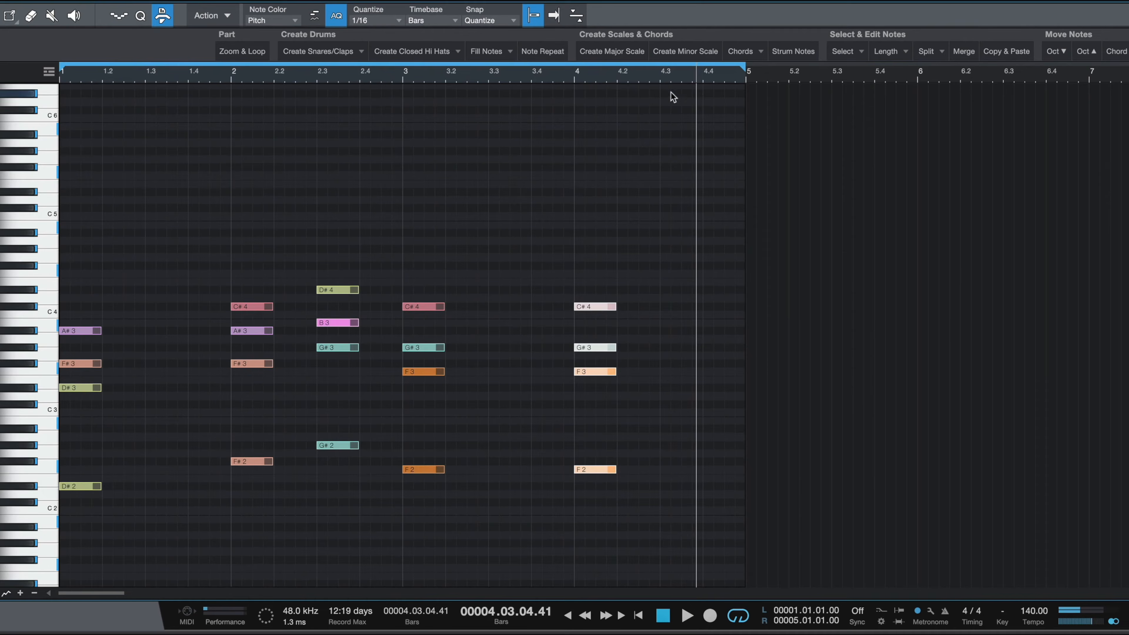
Step: Duplicate the chord twice more, onto beats 4.3 and 4.4, and play back the progression
left_click(1020, 52)
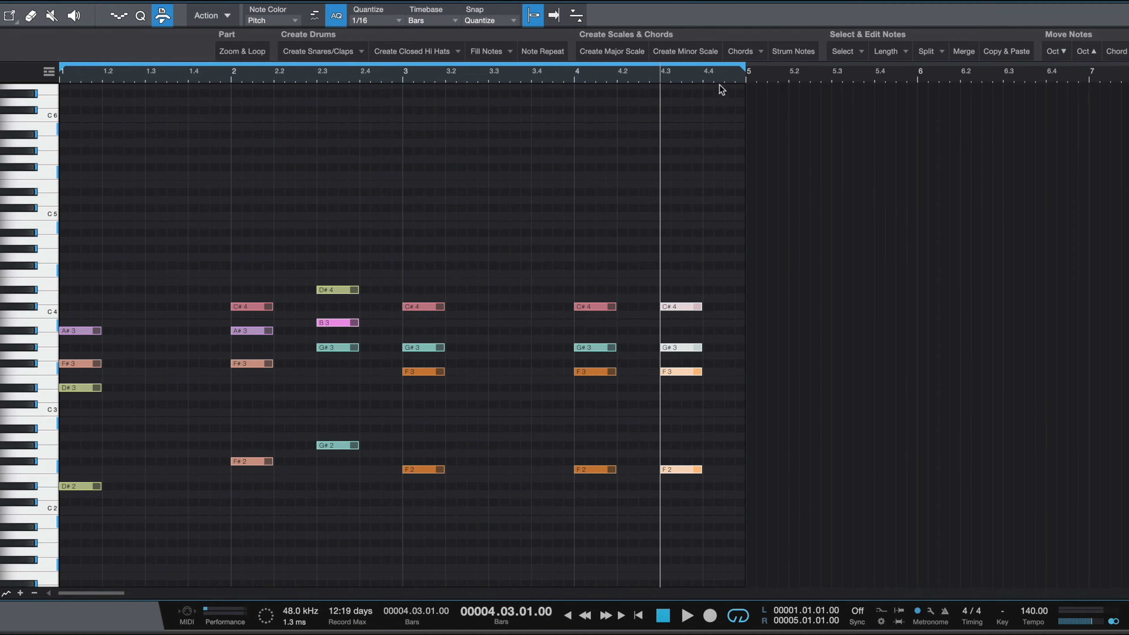
left_click(1007, 51)
key("space")
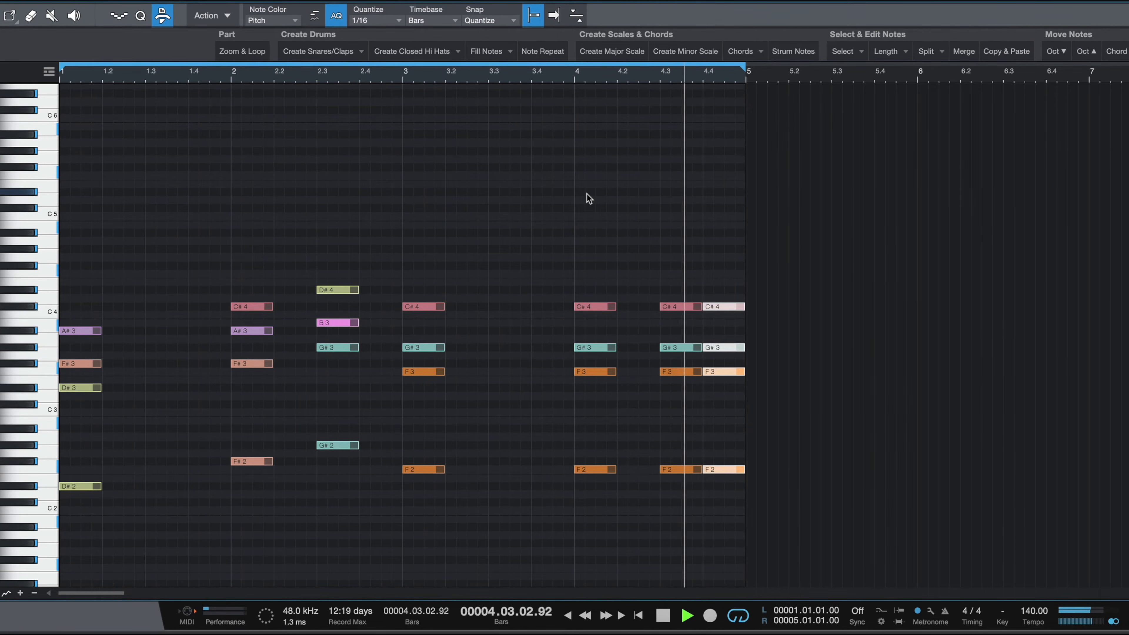
key("space")
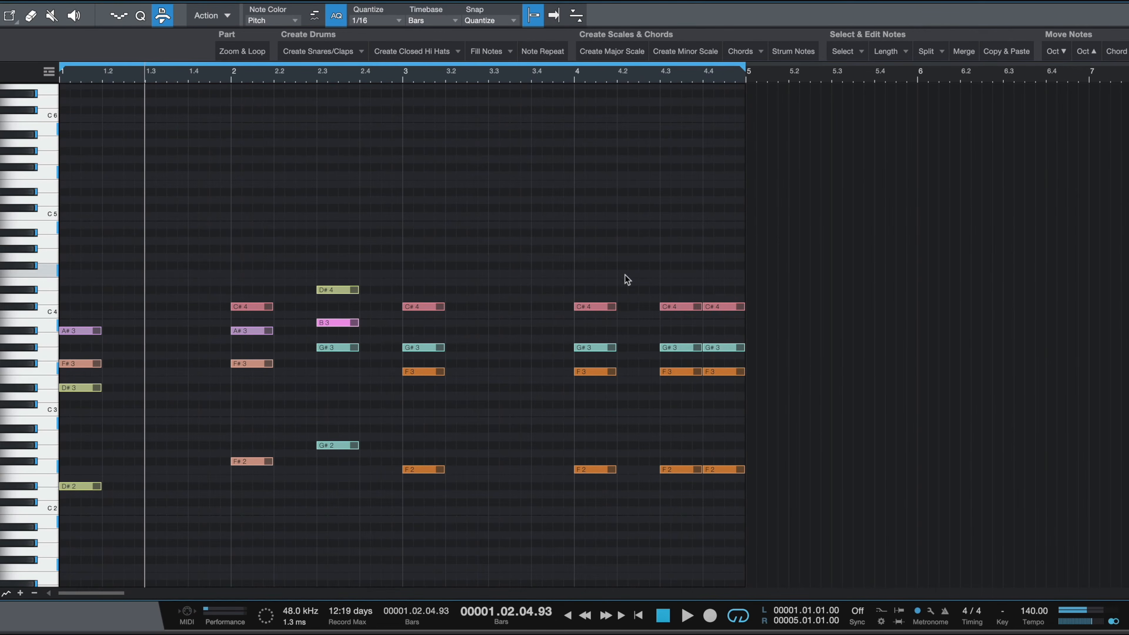
Step: Apply Perfect Chords/Notes to make all chords legato, and play back the progression
left_click(990, 52)
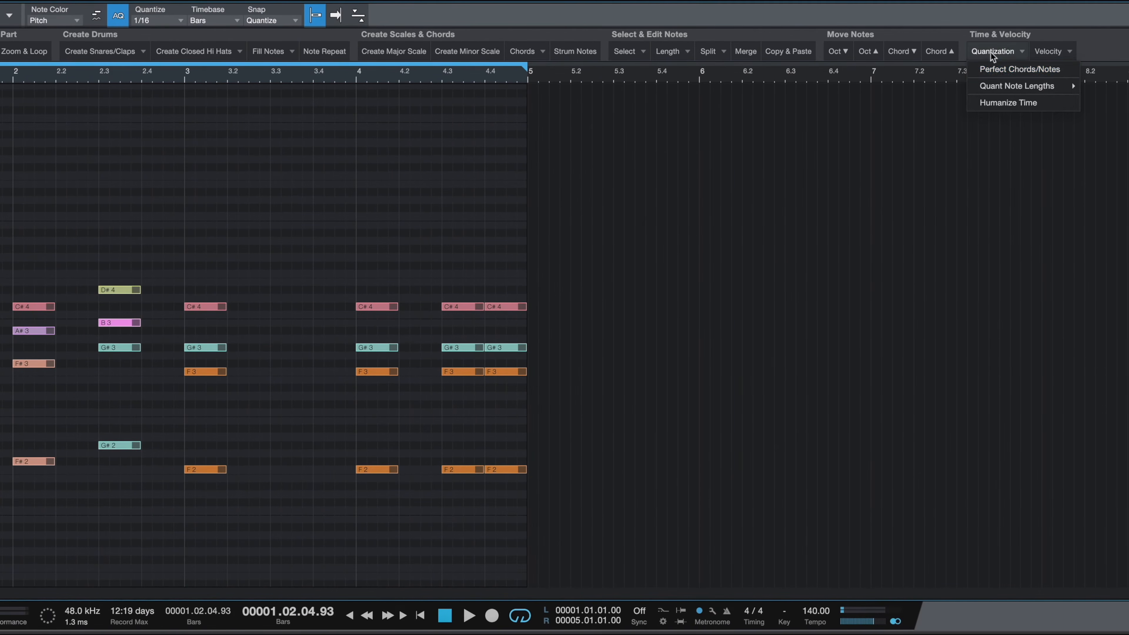
left_click(1024, 68)
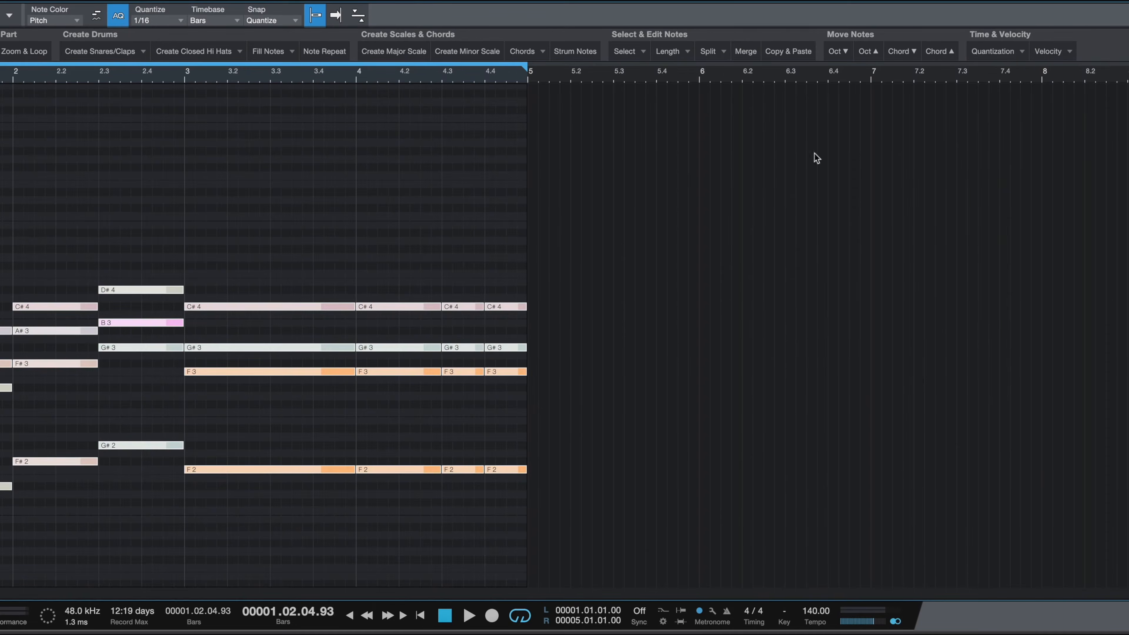
left_click(230, 231)
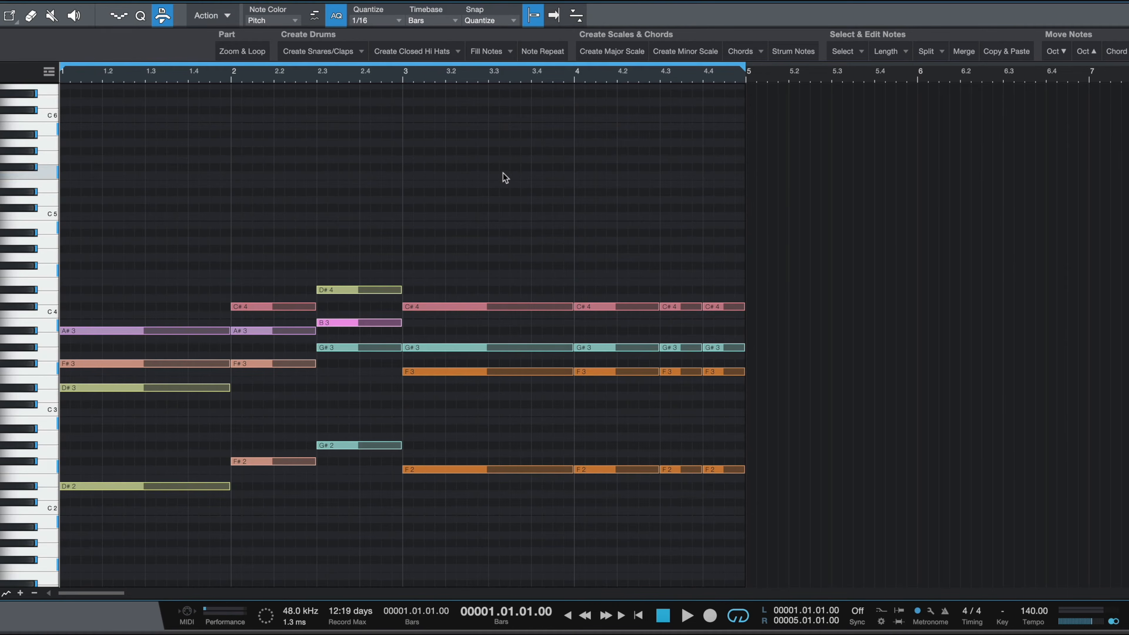
key("space")
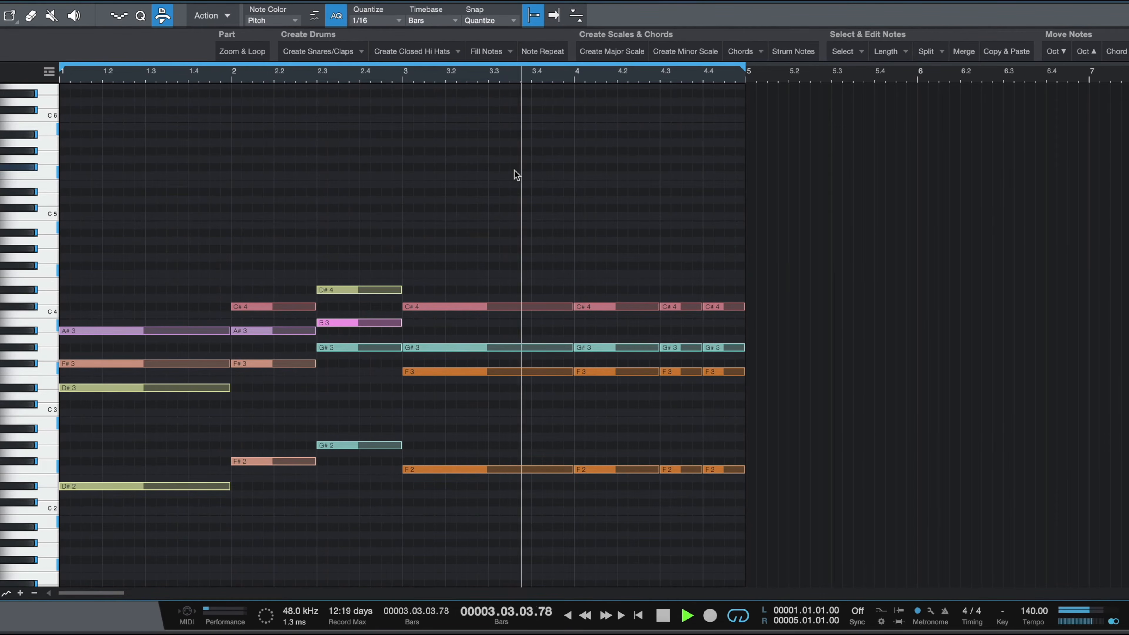
key("space")
Step: Move the final chord's inversion up one step and play back the progression
left_click_drag(732, 387, 733, 519)
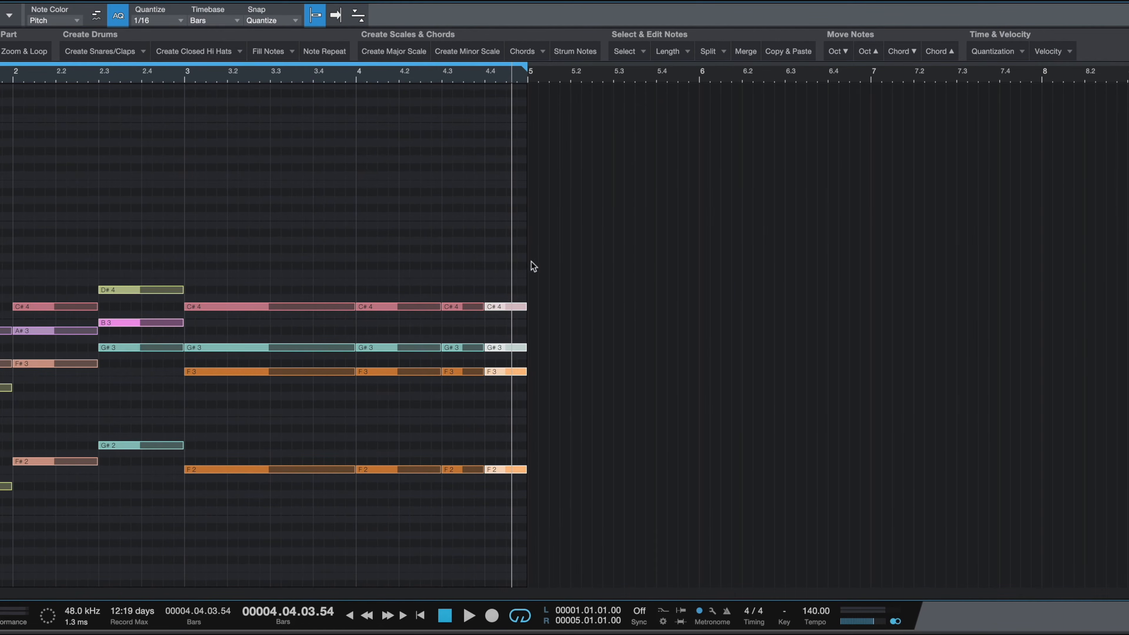
left_click(939, 52)
key("space")
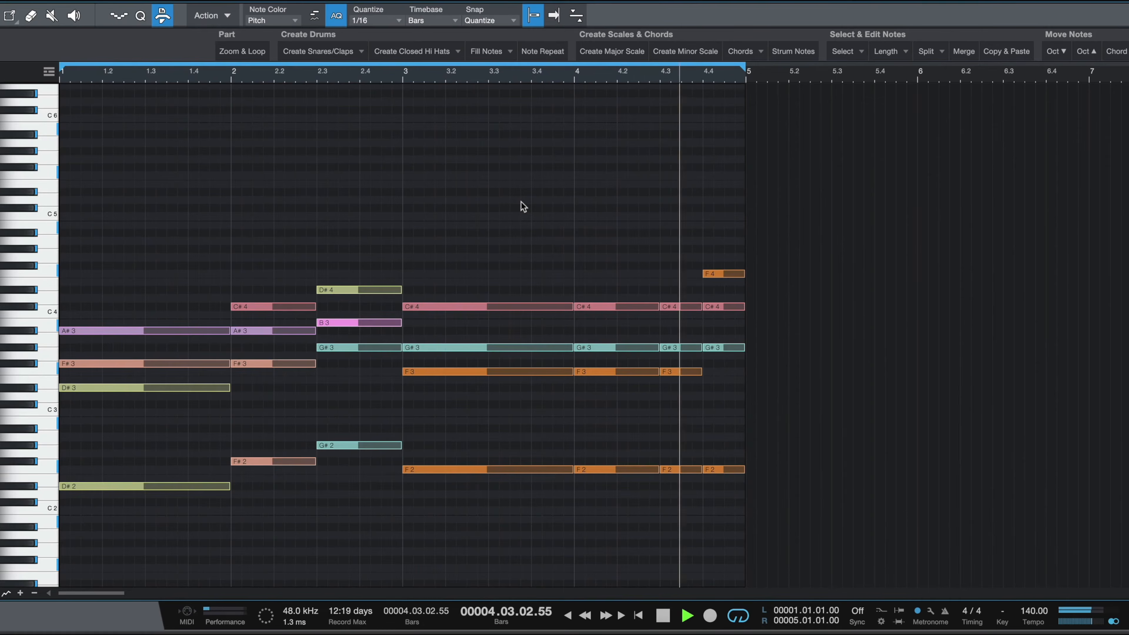
key("space")
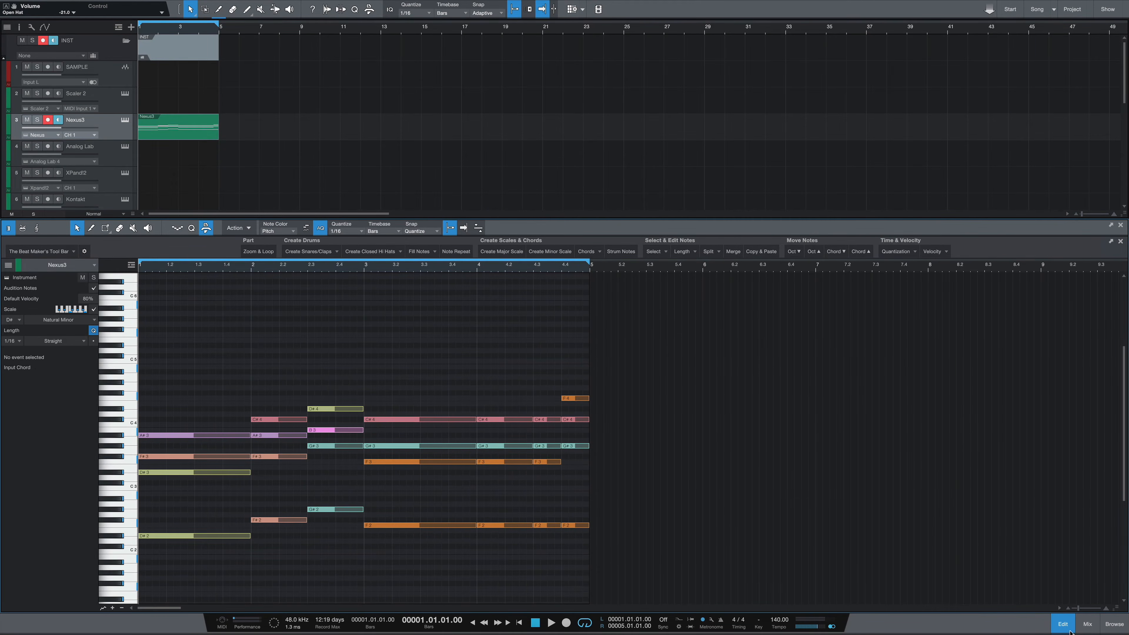
Step: Open the Drums part and split a hi-hat note before beat 1.3 into 1/32 notes
left_click(1063, 623)
double_click(207, 466)
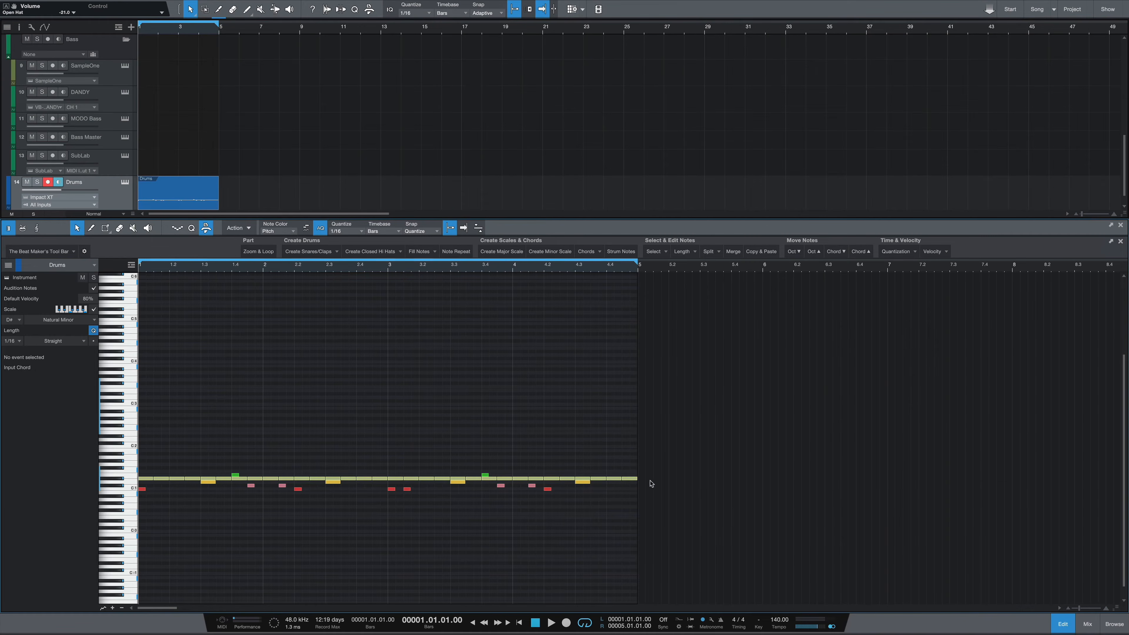
scroll(242, 407, "up", 4)
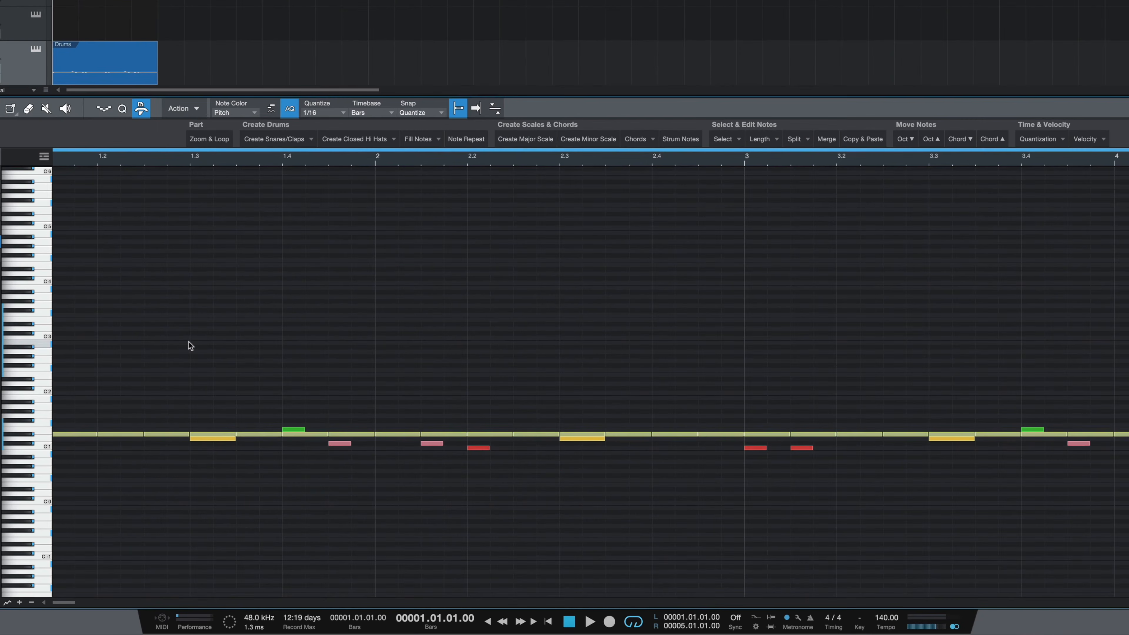
left_click(165, 434)
left_click(323, 112)
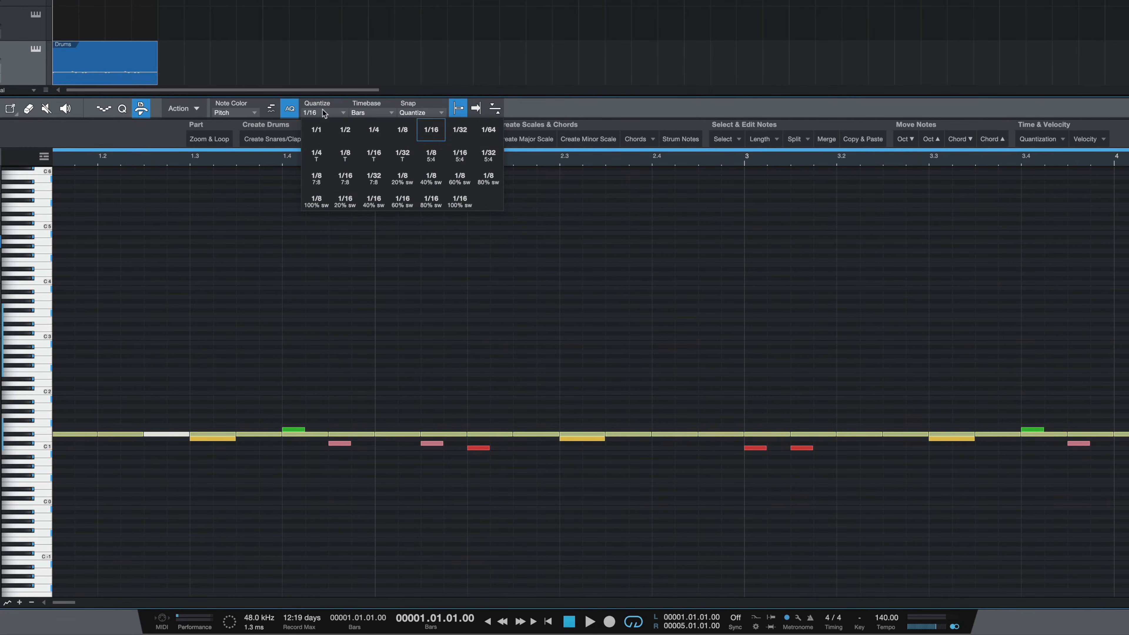
left_click(459, 130)
left_click(794, 139)
left_click(813, 154)
Step: Play back the drum pattern across all four bars
key("space")
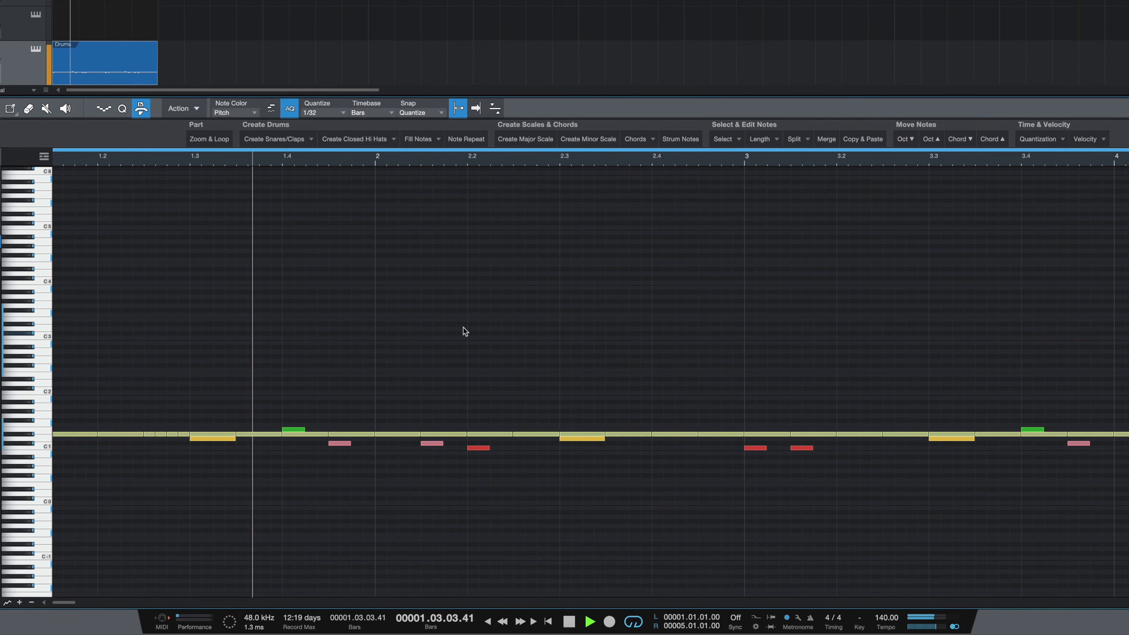
scroll(311, 157, "down", 5)
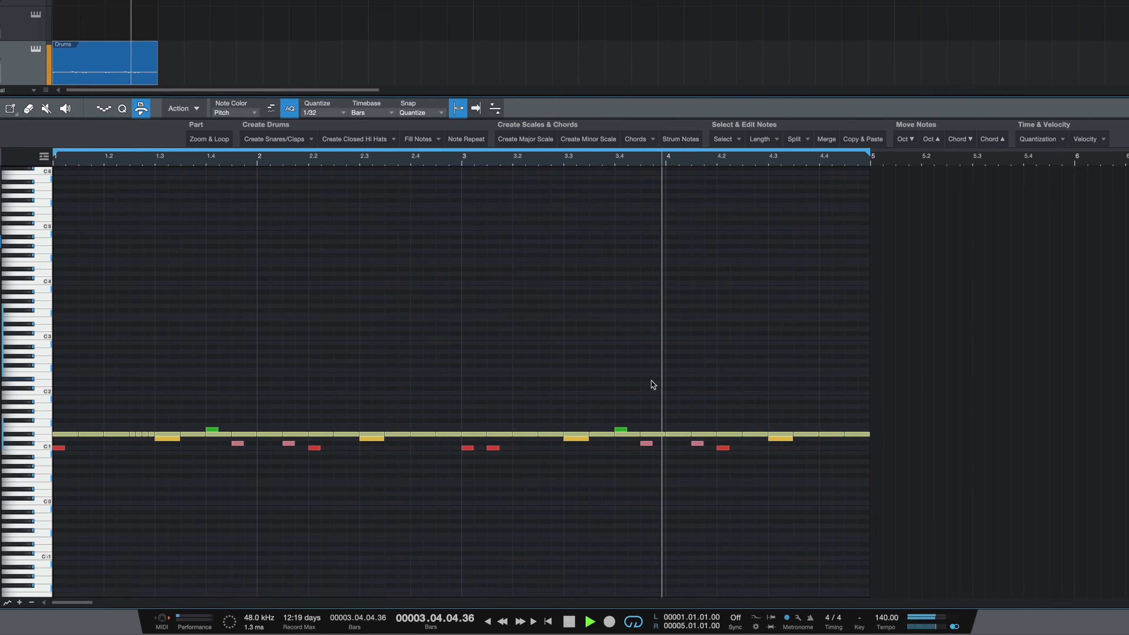
key("space")
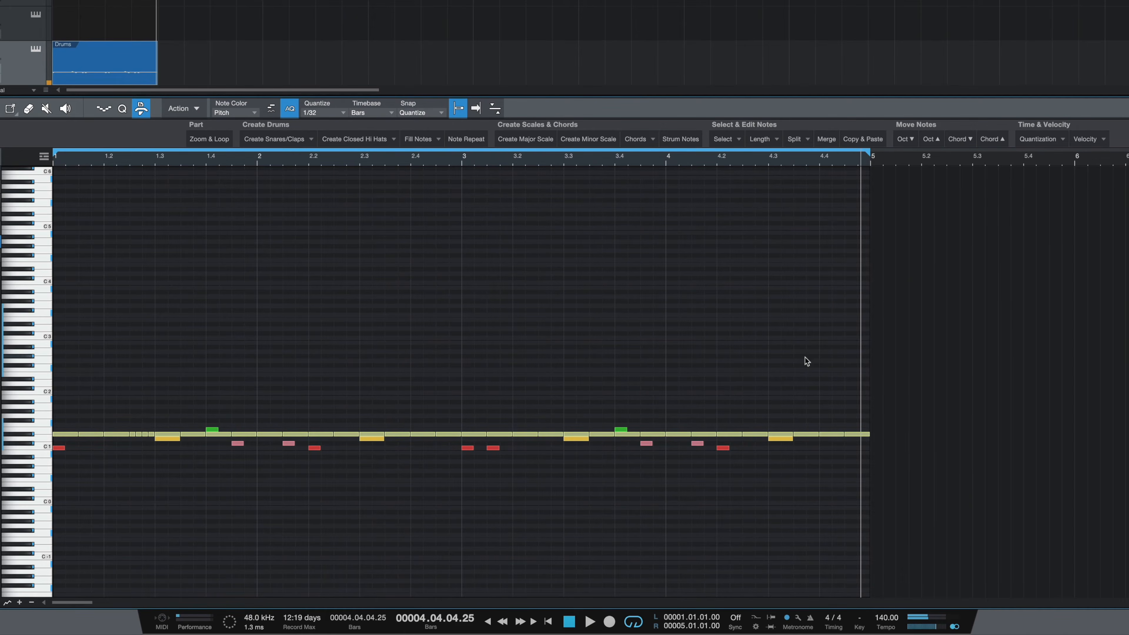
scroll(768, 371, "right", 2)
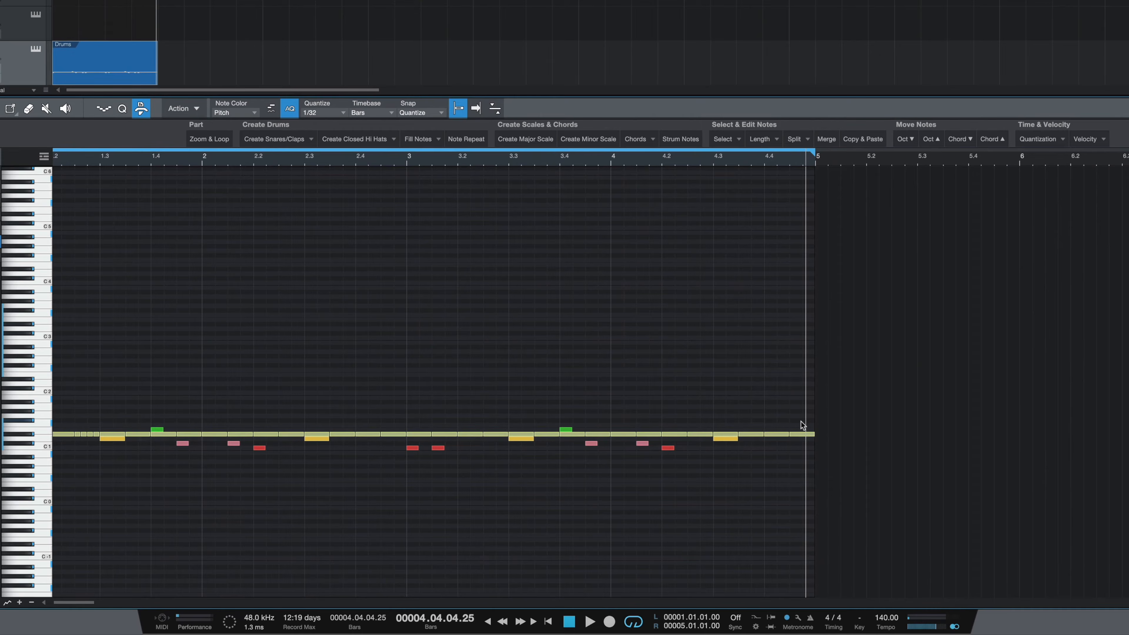
Step: Split the last hi-hat note of bar 4 into 1/8 triplet notes and play back
left_click_drag(781, 452, 781, 452)
left_click(318, 113)
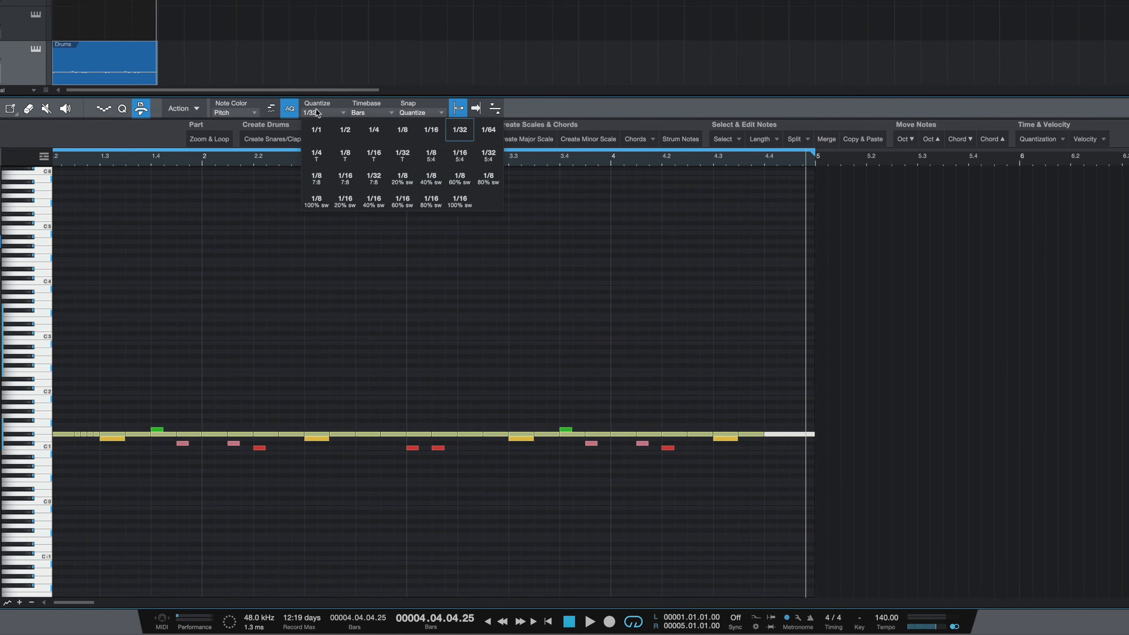
left_click(346, 155)
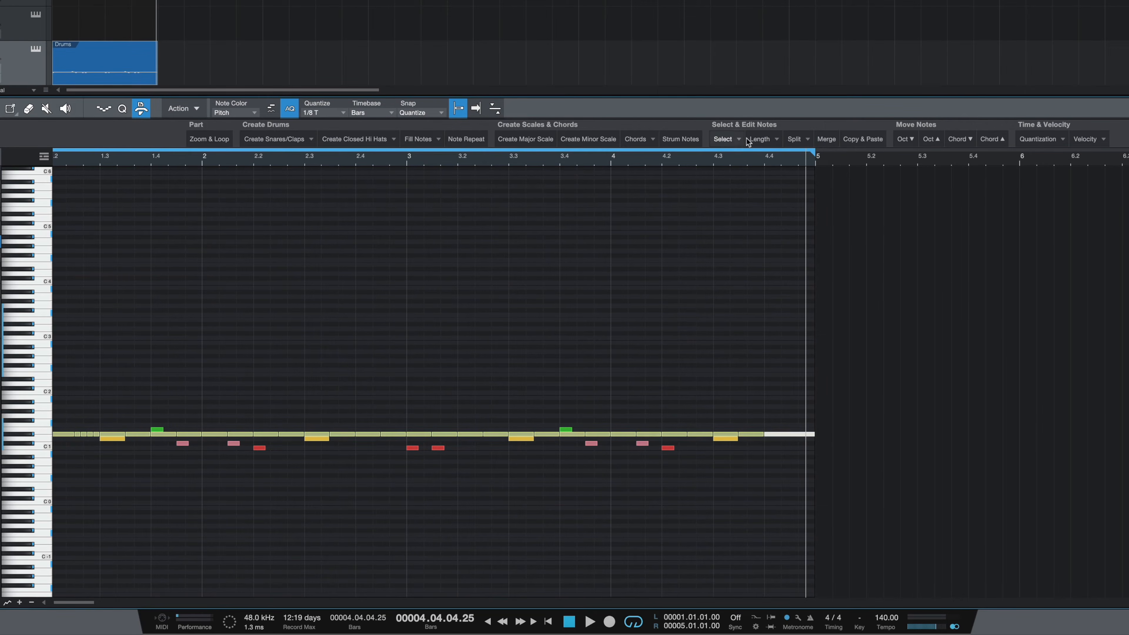
left_click(810, 157)
key("space")
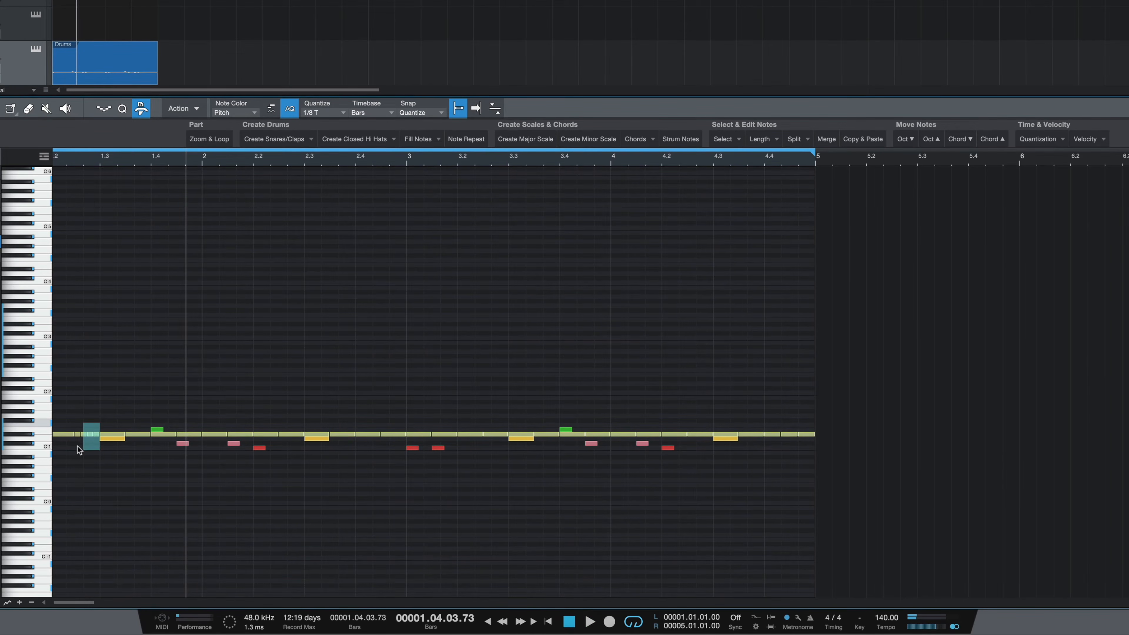
Step: Split a hi-hat note just before beat 3.3 into 1/32 notes and play back the pattern
left_click_drag(78, 452, 75, 442)
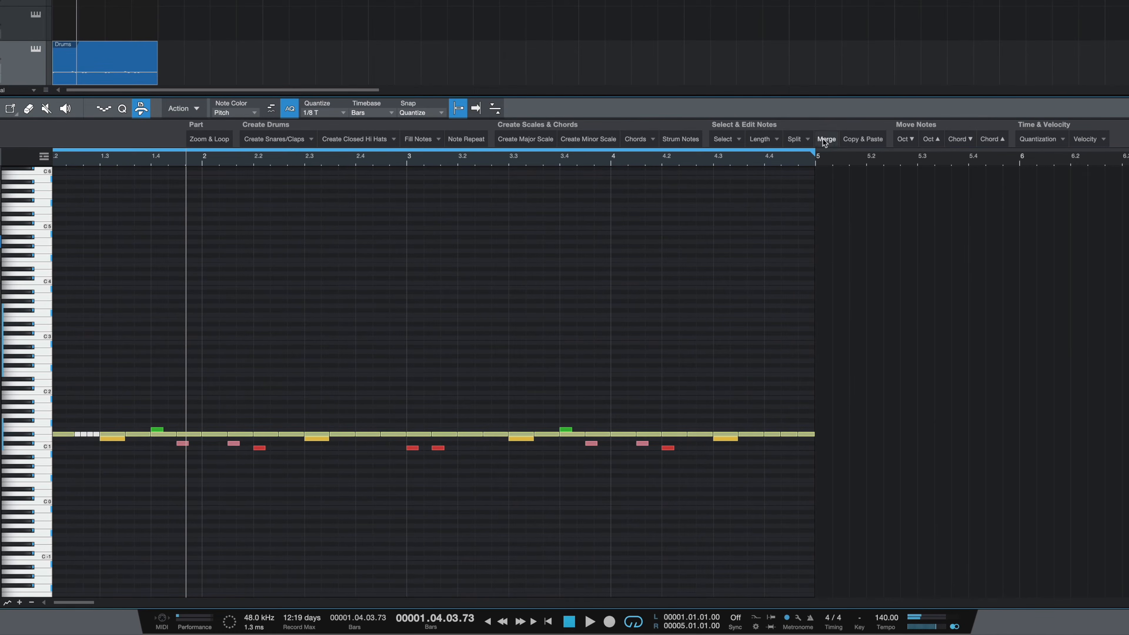
left_click(499, 434)
left_click(301, 112)
left_click(458, 131)
left_click(804, 151)
key("space")
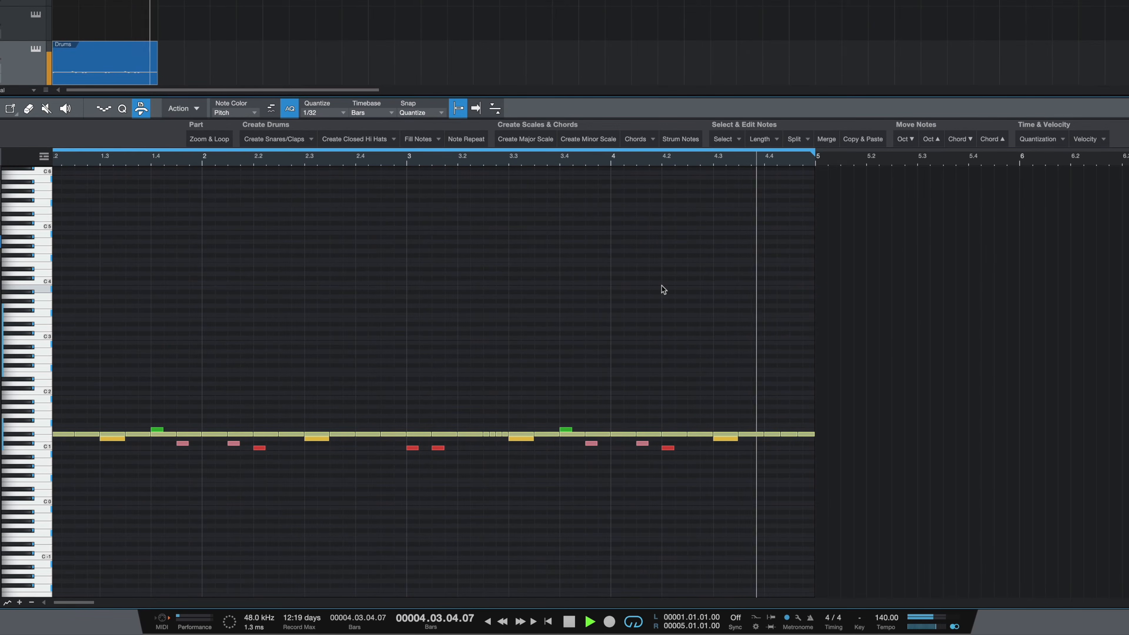
key("space")
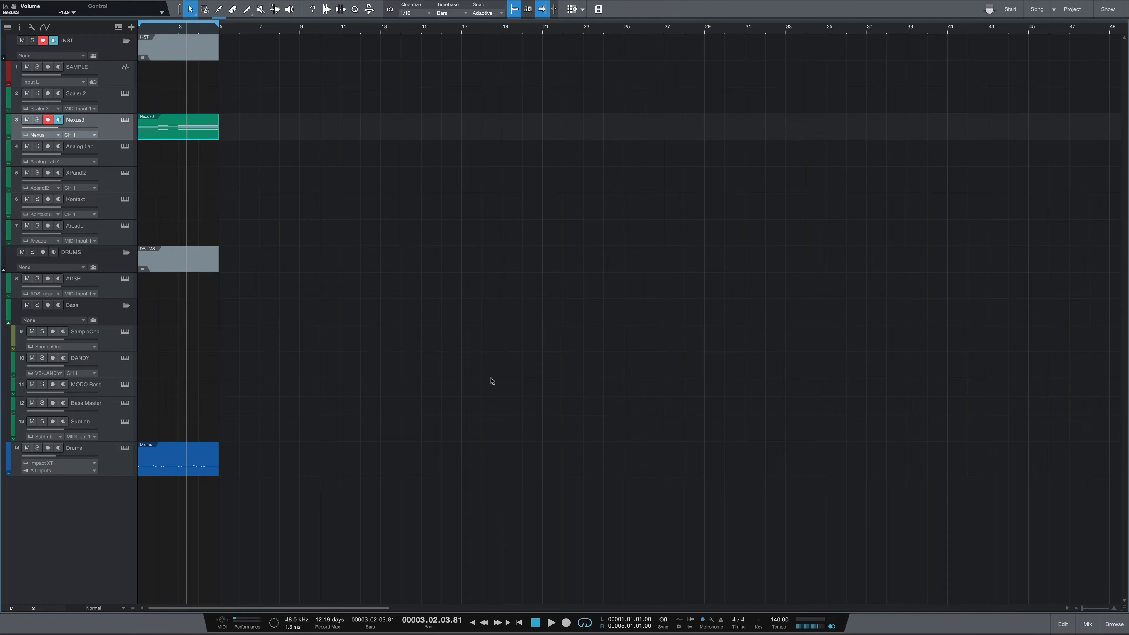
Step: Open the Drums part and pick 1/16 from the closed hi-hats options
double_click(200, 469)
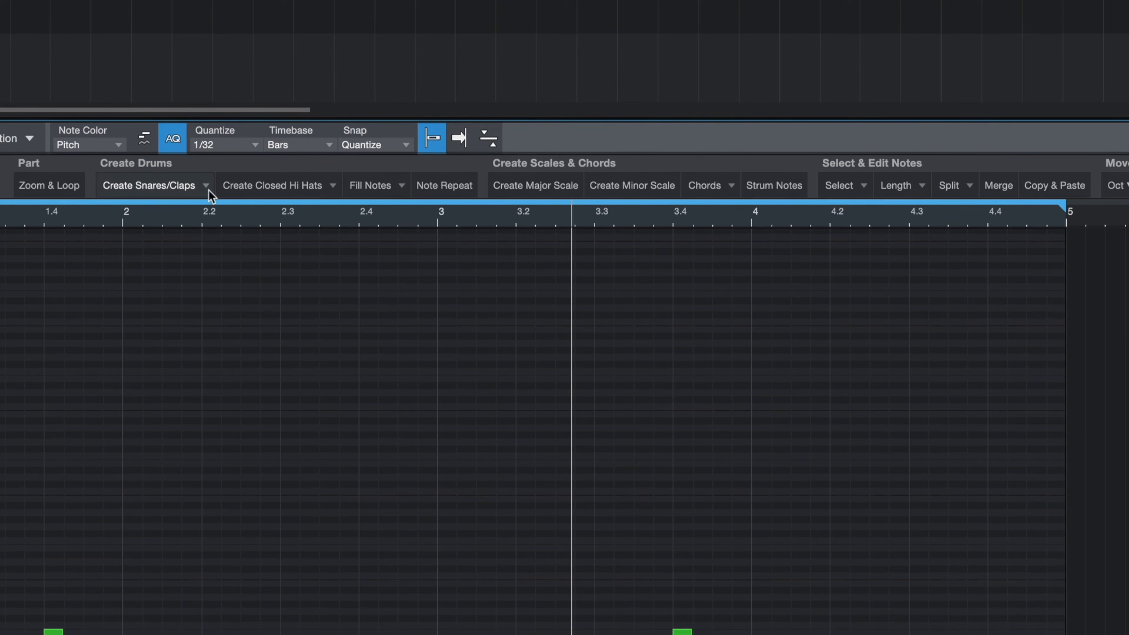
left_click(187, 187)
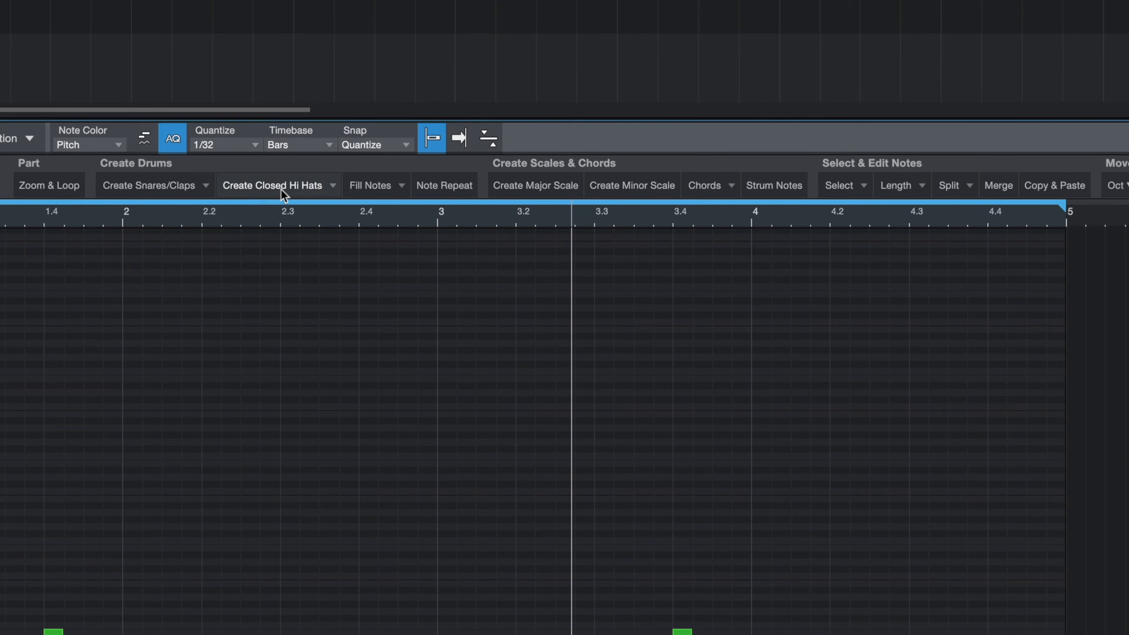
left_click(284, 192)
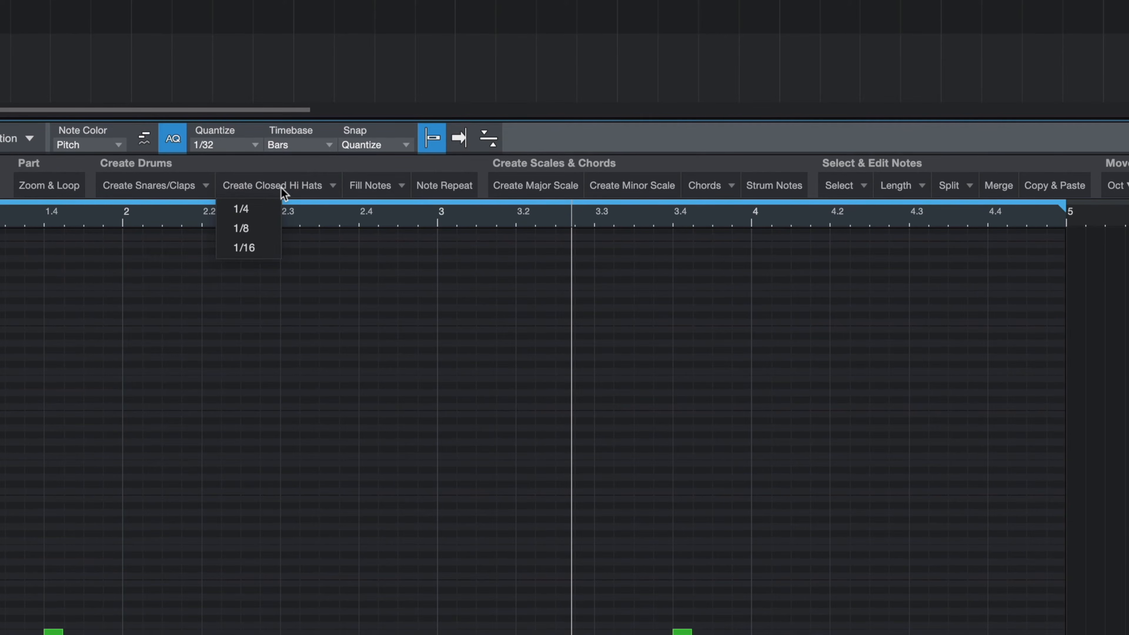
left_click(248, 248)
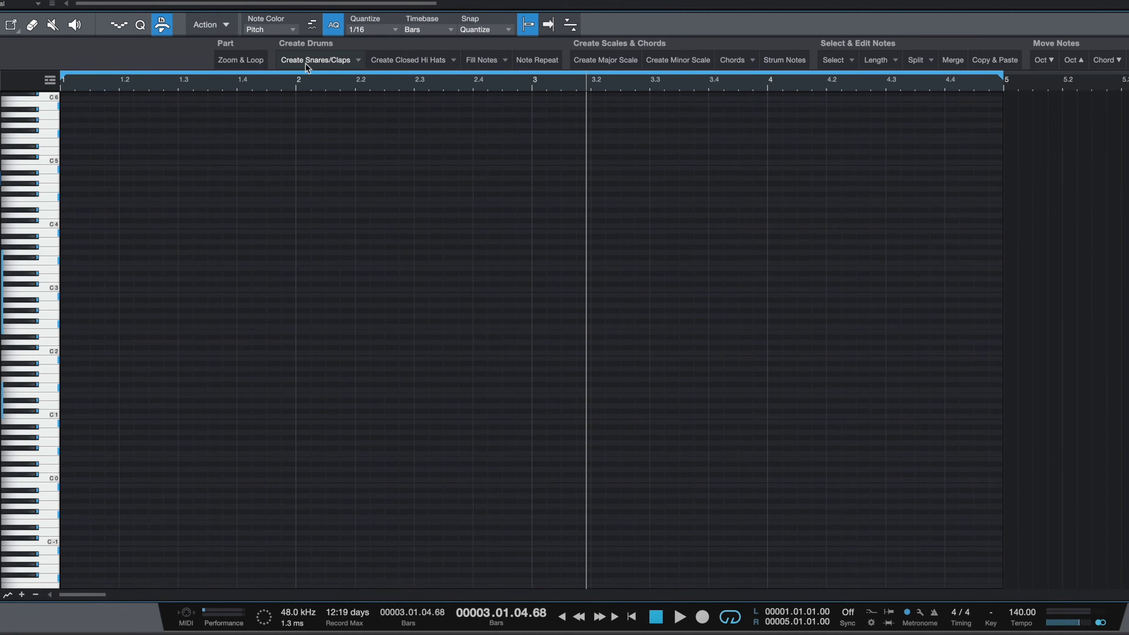
Step: Create snares/claps on beat 3 of every bar
left_click(136, 186)
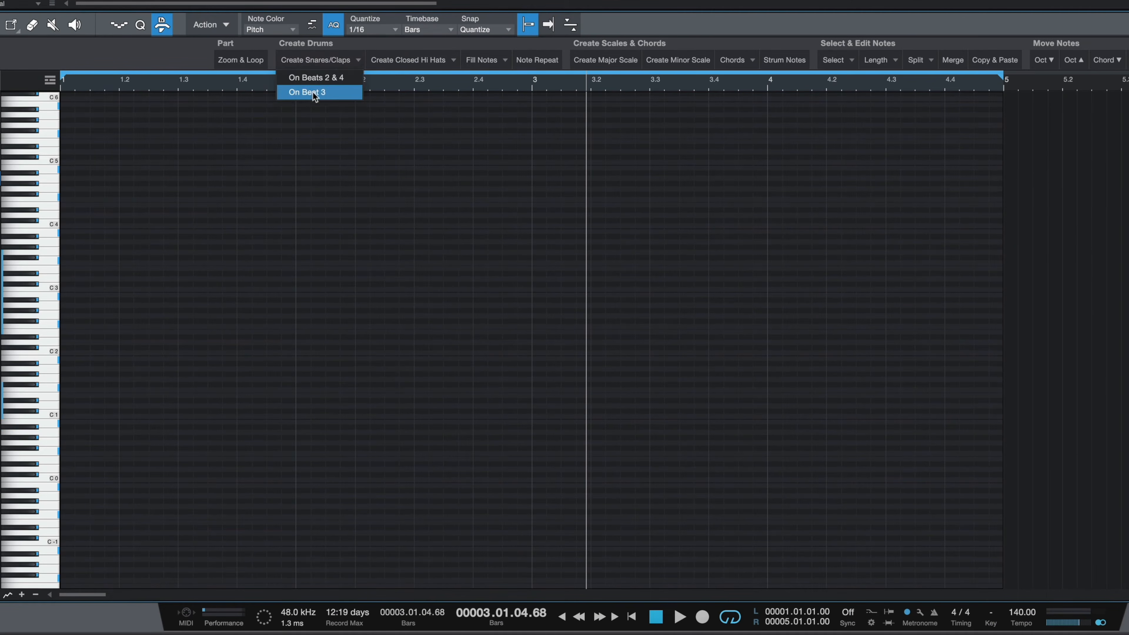
left_click(310, 92)
Step: Create closed hi-hats in 1/8 notes and play back the pattern from the start
left_click(401, 61)
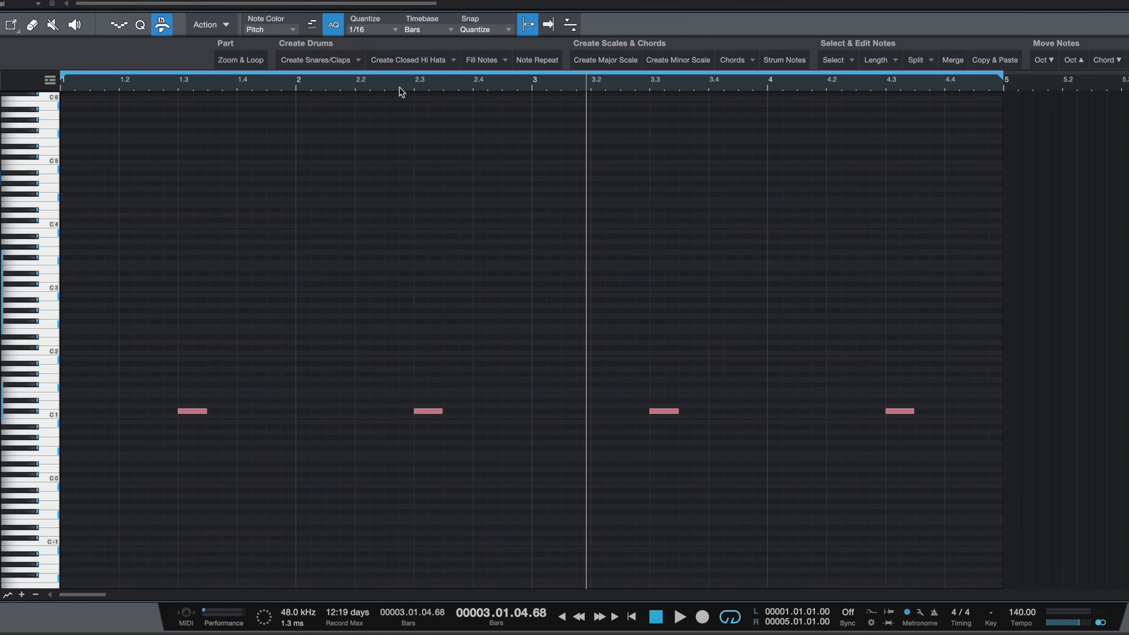
left_click(400, 89)
key("comma")
key("space")
key("space")
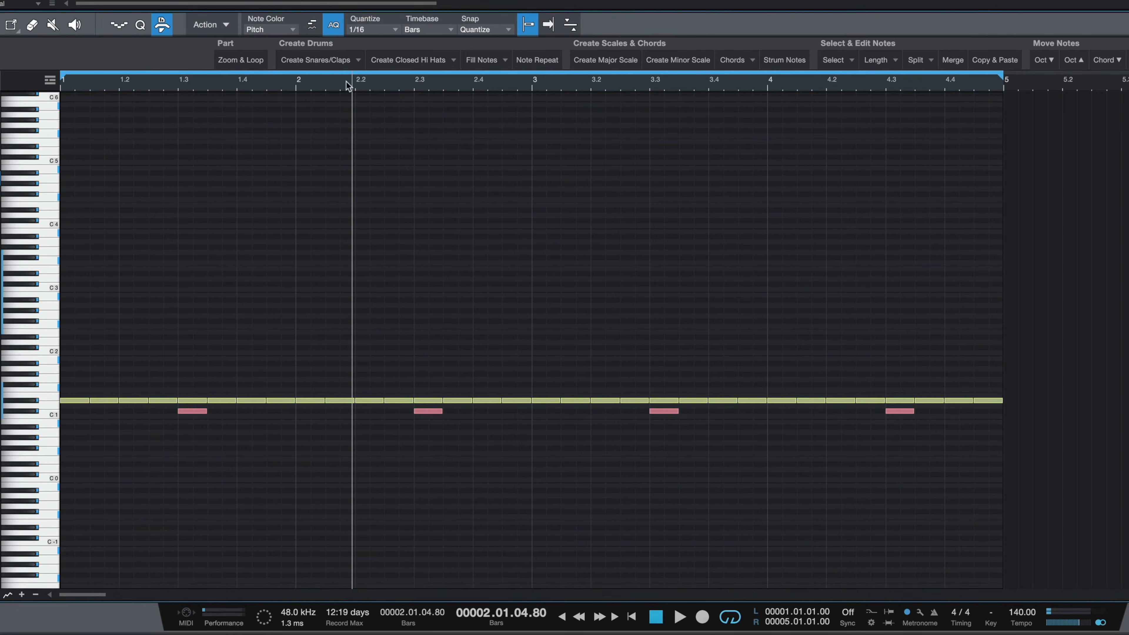
Step: Create snares/claps on beats 2 and 4 instead and play back the pattern
left_click(350, 59)
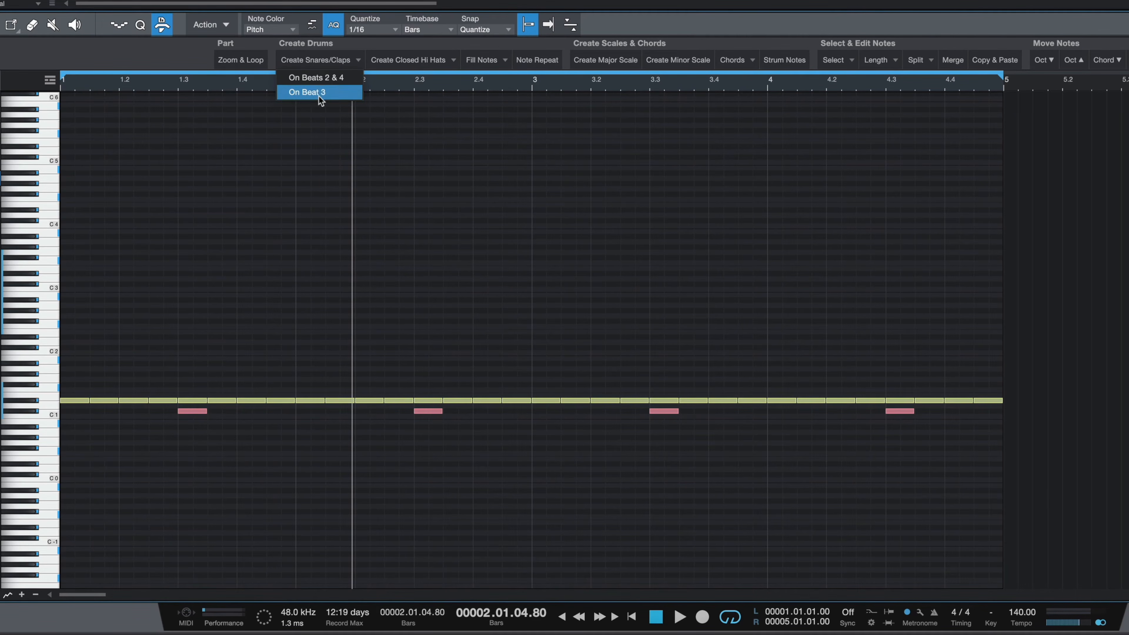
left_click(319, 78)
key("comma")
key("space")
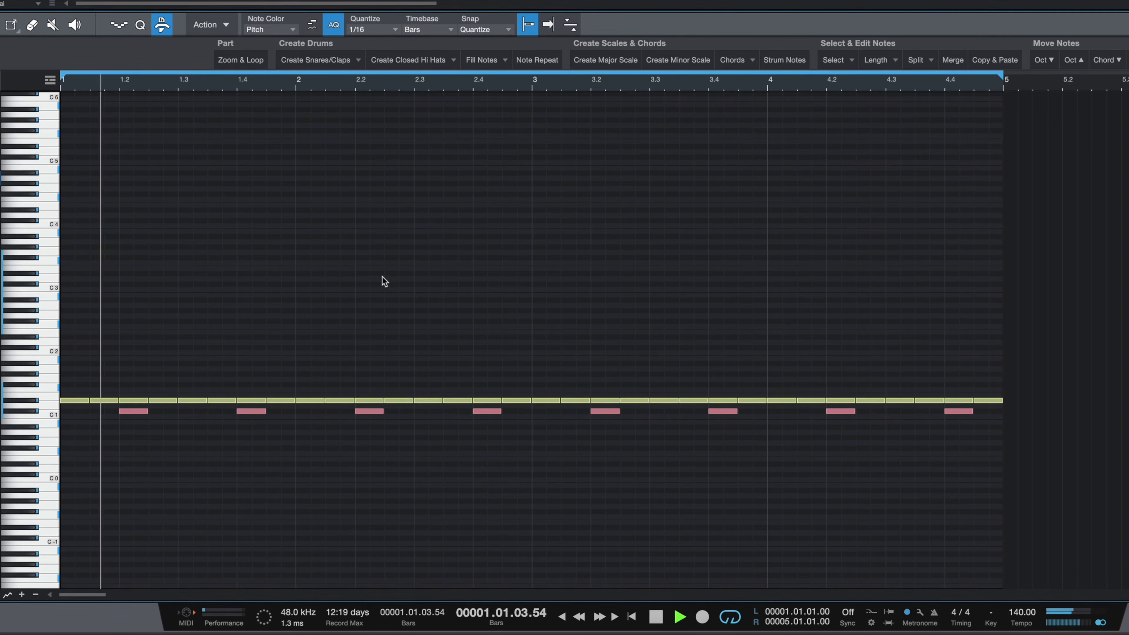
key("space")
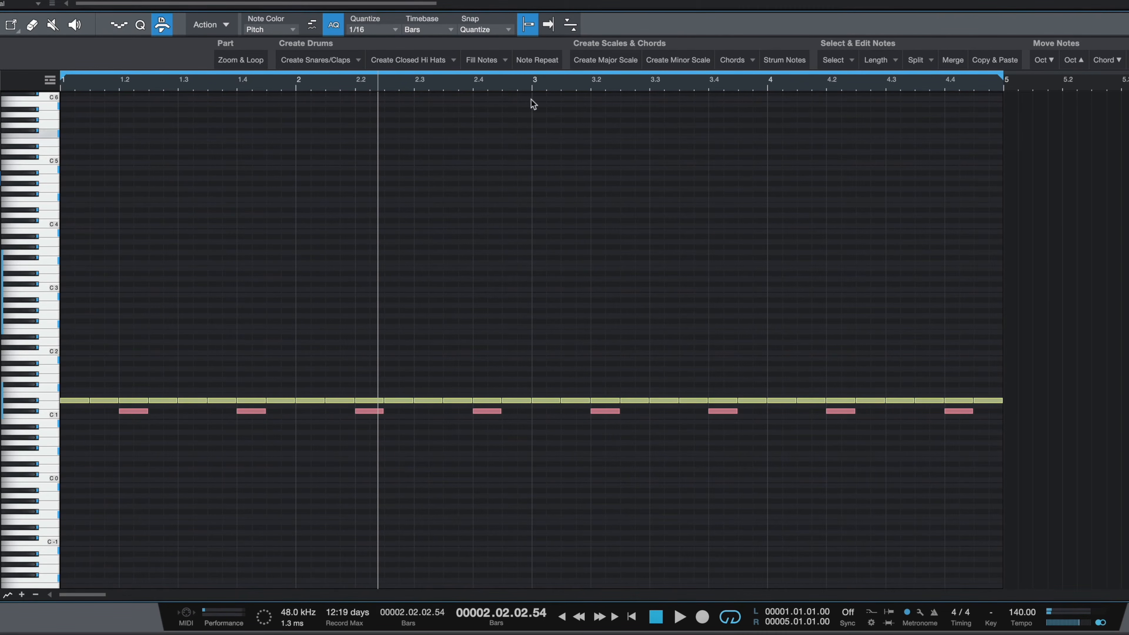
Step: Create closed hi-hats in 1/4 notes and play back the pattern
left_click(408, 60)
left_click(407, 79)
key("space")
Step: Create closed hi-hats in 1/16 notes and play back the pattern
key("space")
left_click(408, 59)
left_click(404, 107)
key("space")
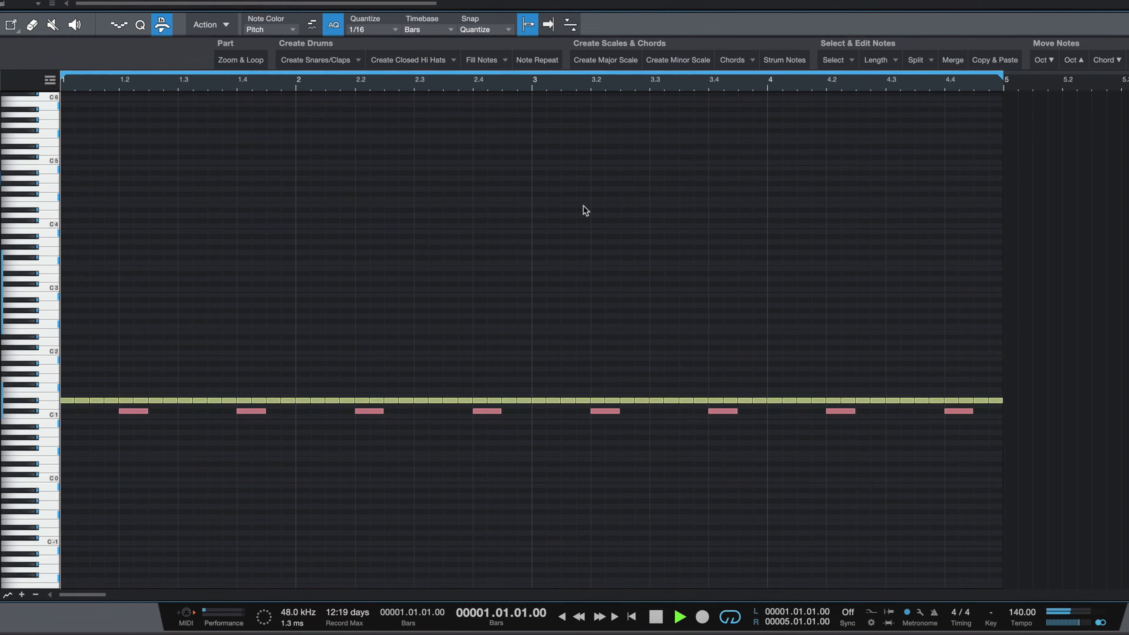
key("space")
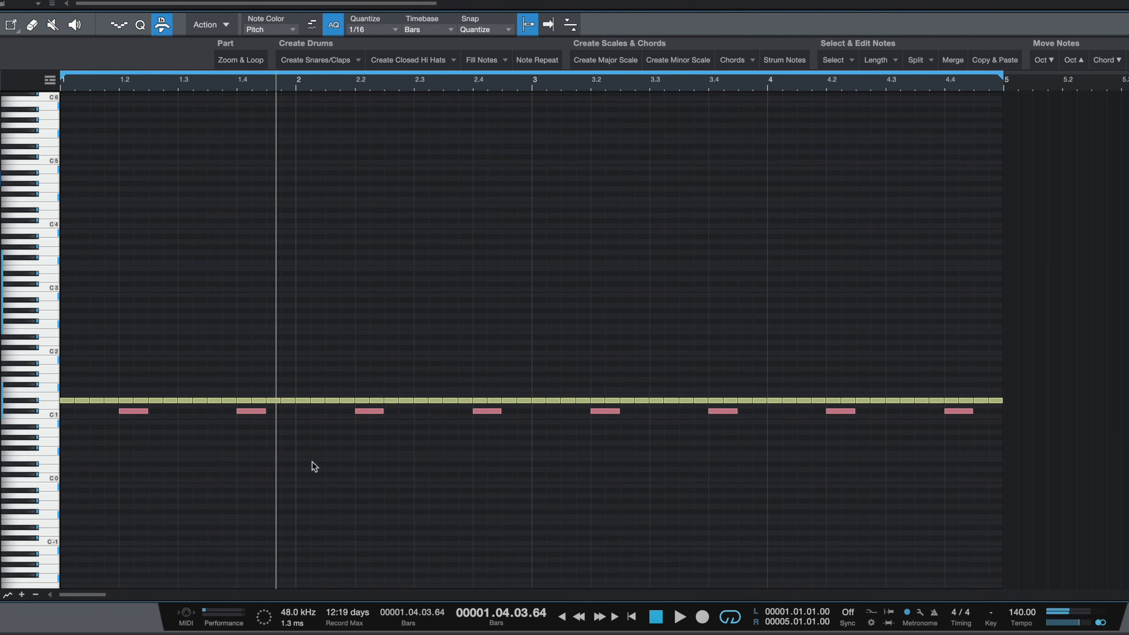
Step: Create snares/claps on beat 3 of every bar again and play back
left_click(334, 62)
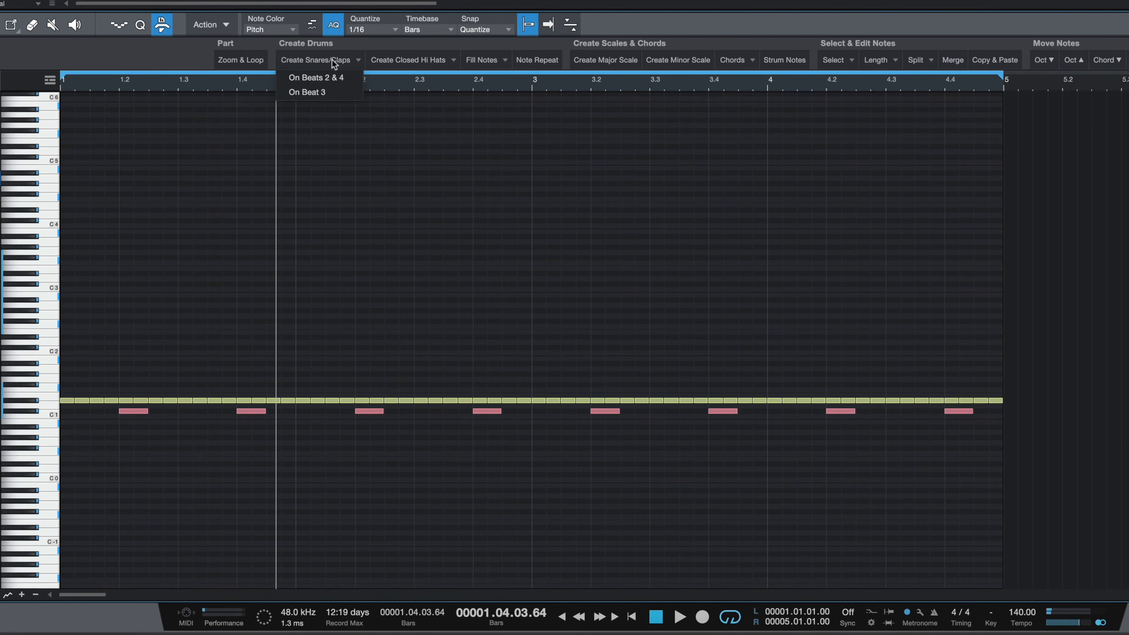
left_click(323, 92)
key("space")
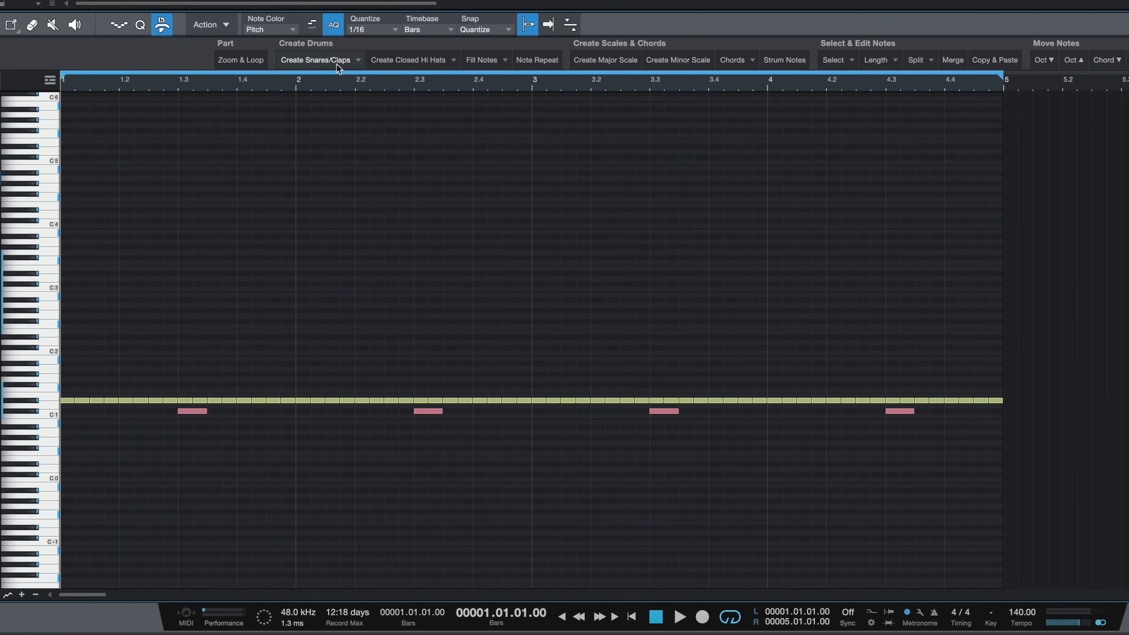
Step: Delete all closed hi-hat notes except the first one at the start of bar 1
left_click(372, 32)
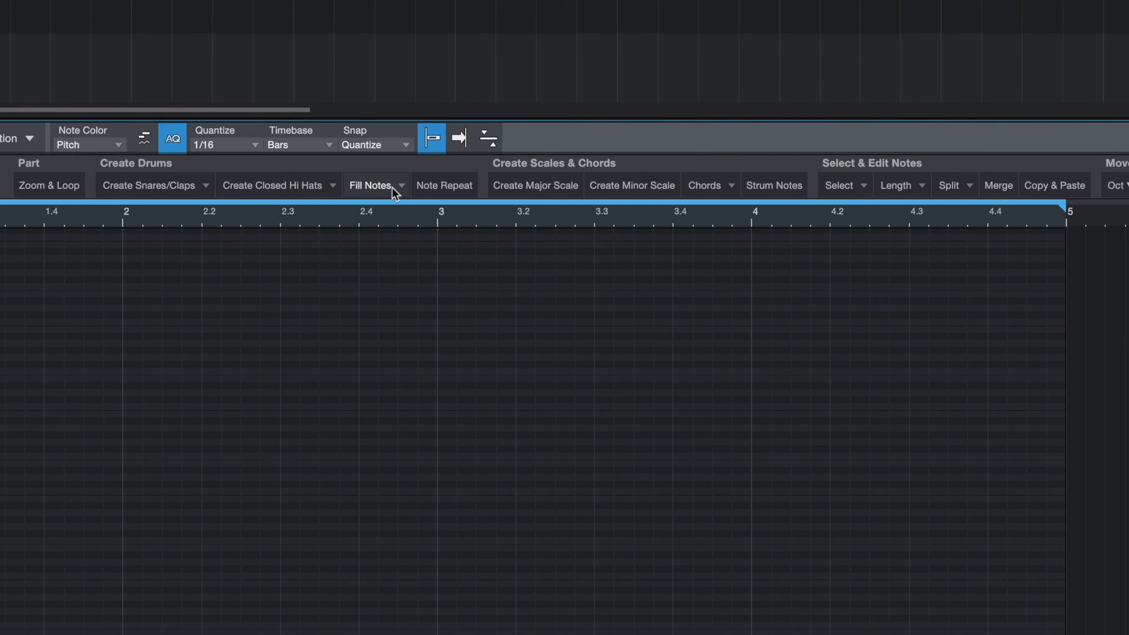
left_click(391, 187)
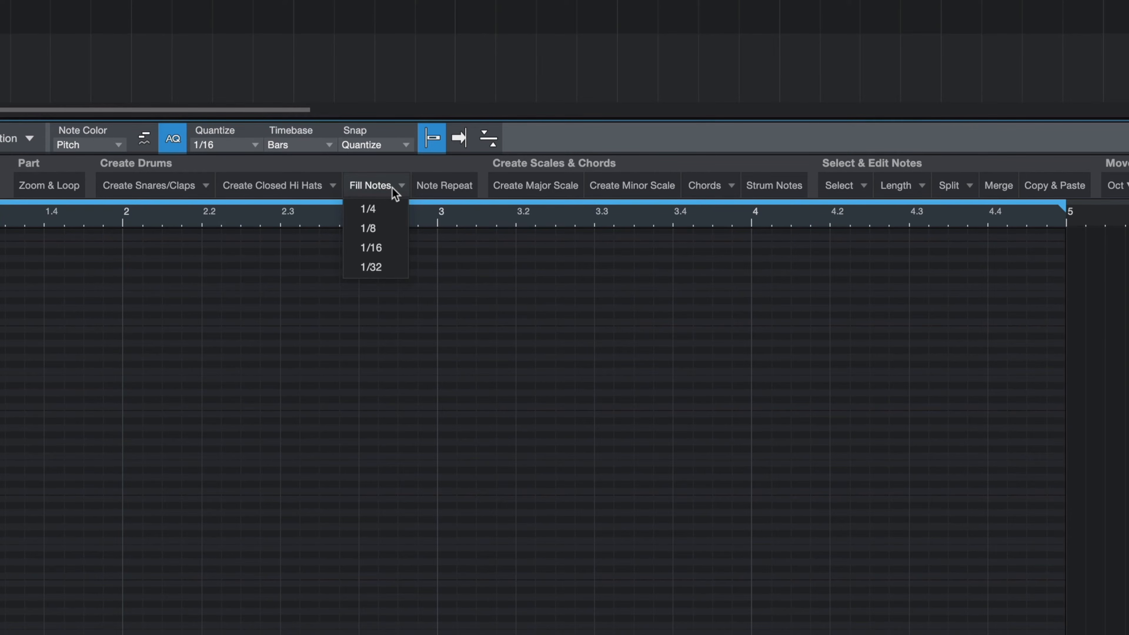
left_click(370, 248)
left_click_drag(1075, 324, 83, 403)
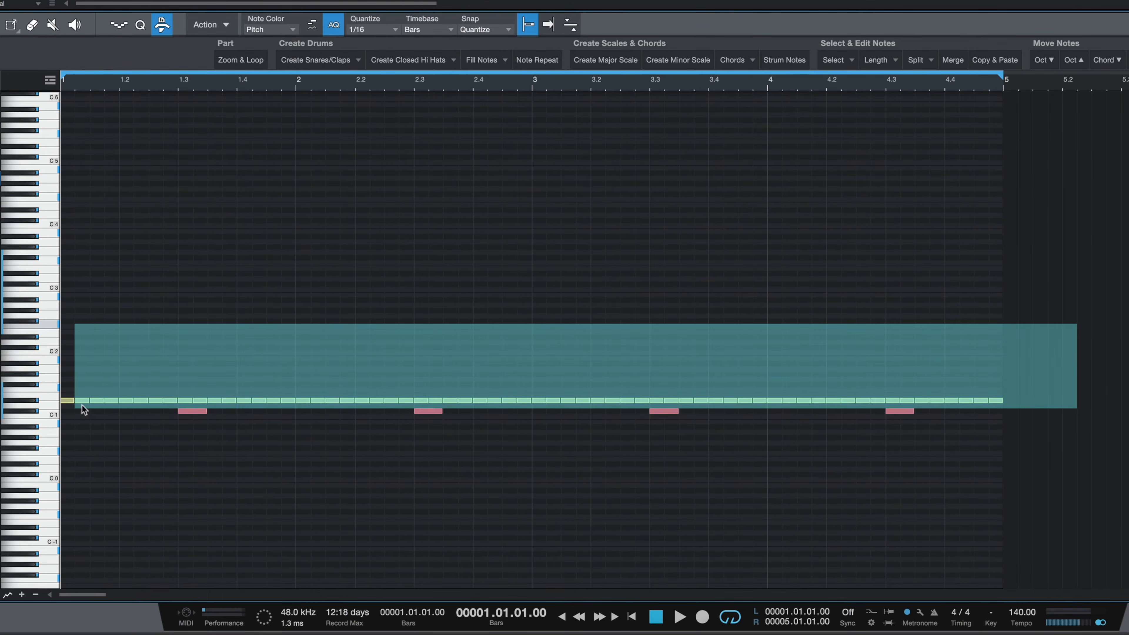
key("Delete")
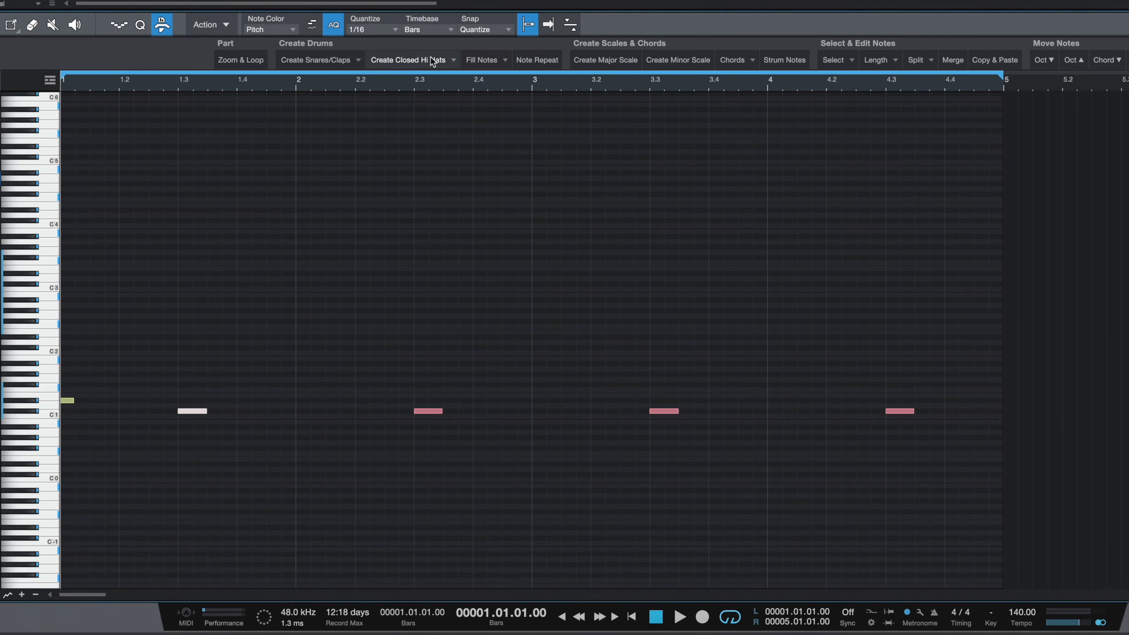
Step: Select the first hi-hat and fill the part with notes from it at 1/16
left_click_drag(89, 377, 60, 420)
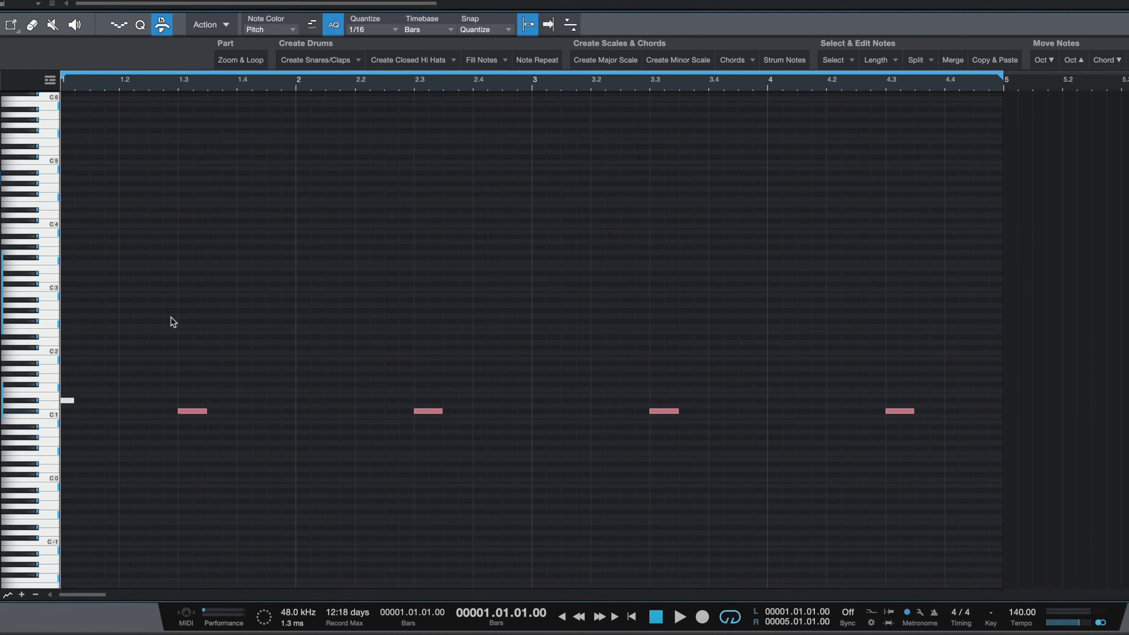
left_click(482, 60)
left_click(485, 121)
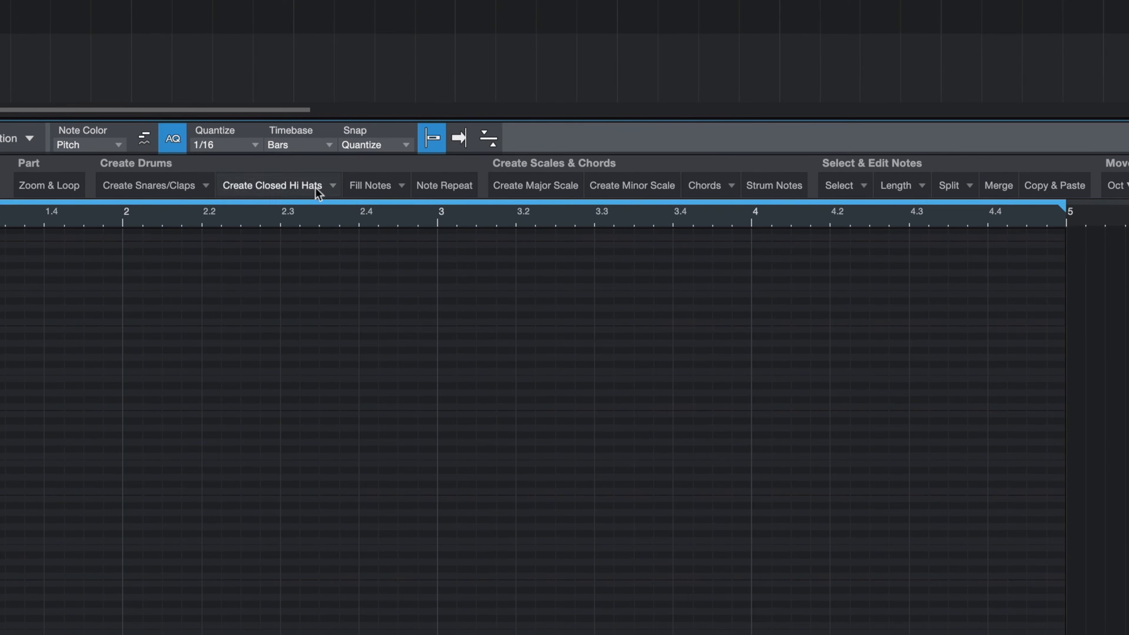
left_click(386, 180)
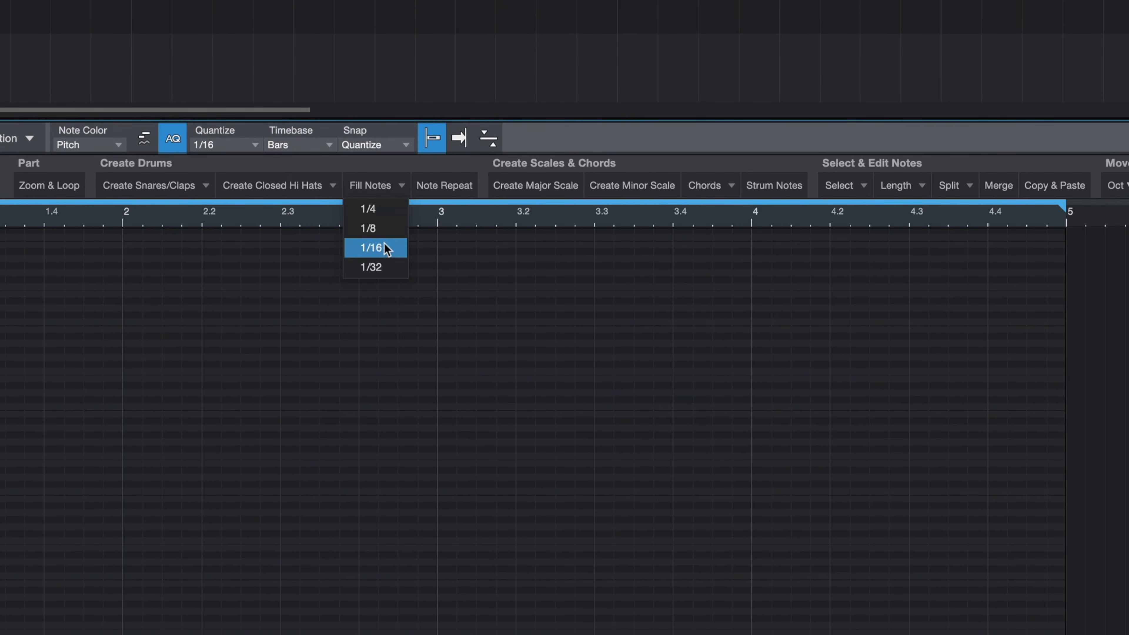
left_click(381, 266)
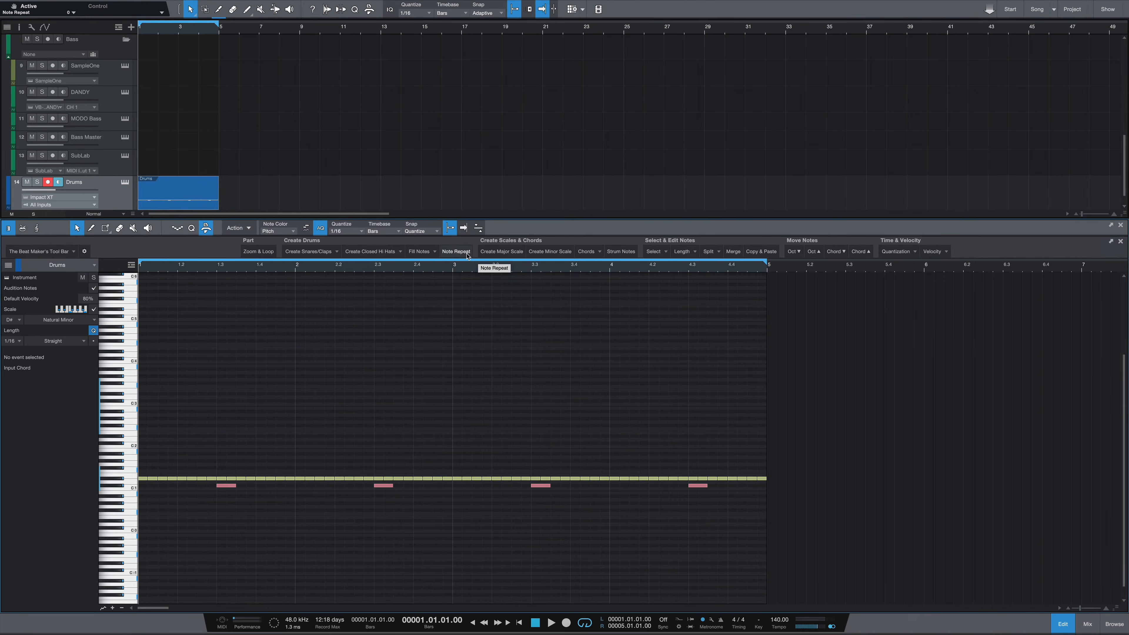
Step: Open the Note Repeat settings and switch it to Single Mode
left_click(456, 252)
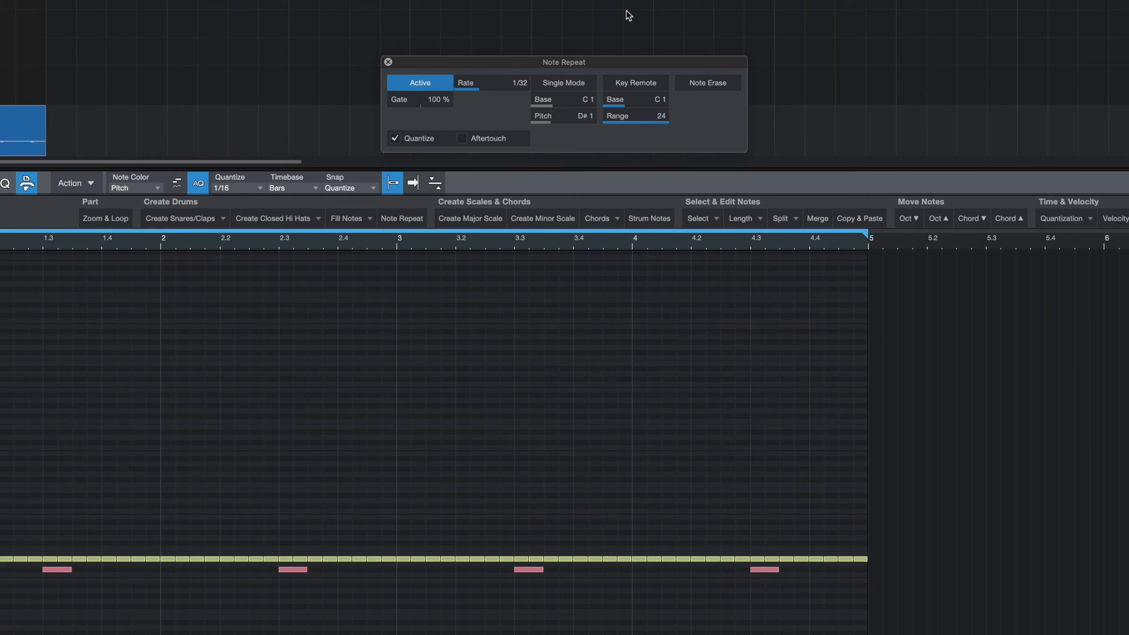
left_click(562, 84)
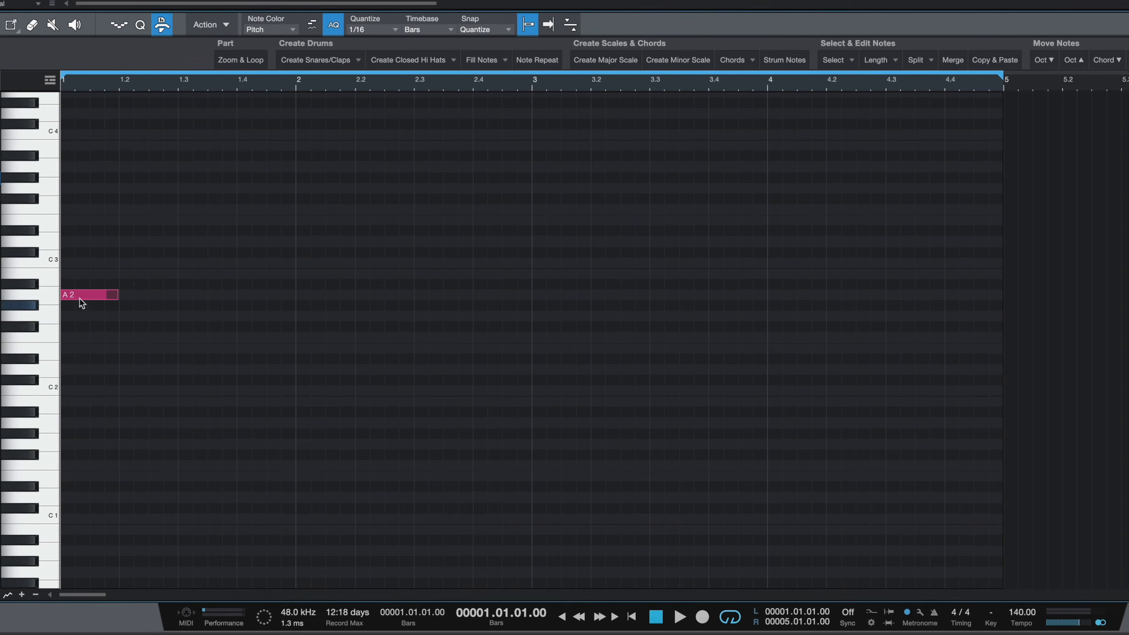
Step: Select the A2 note and create a major scale from it
left_click_drag(105, 265, 80, 349)
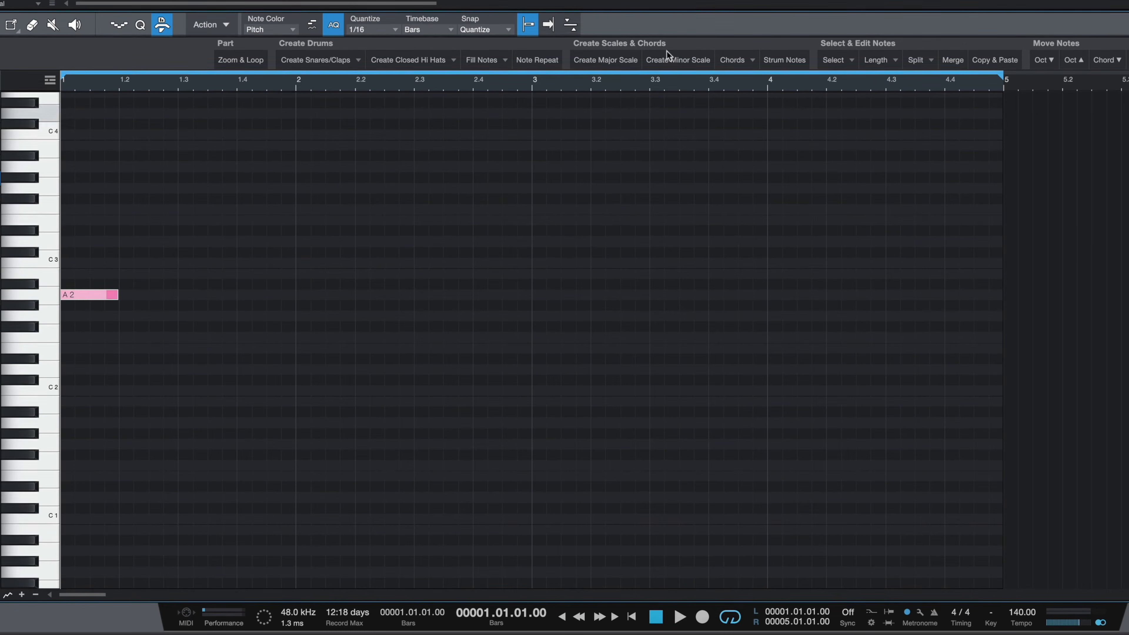
left_click(635, 65)
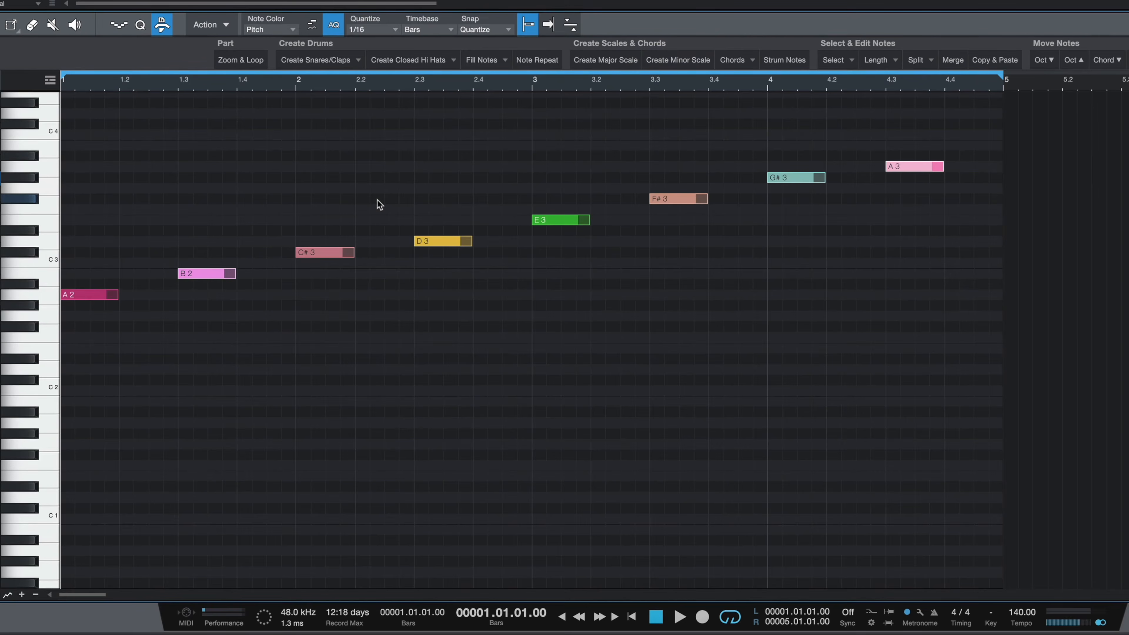
Step: Delete the scale notes after A2 and create a minor scale from A2 instead
left_click_drag(974, 130, 187, 307)
key("Delete")
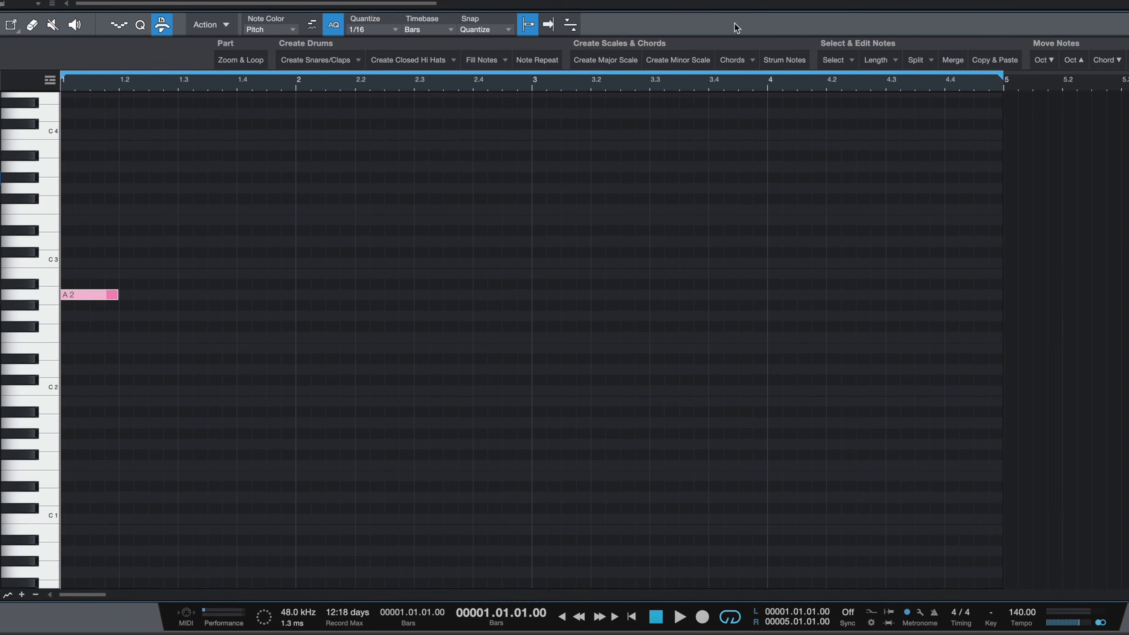
left_click(674, 55)
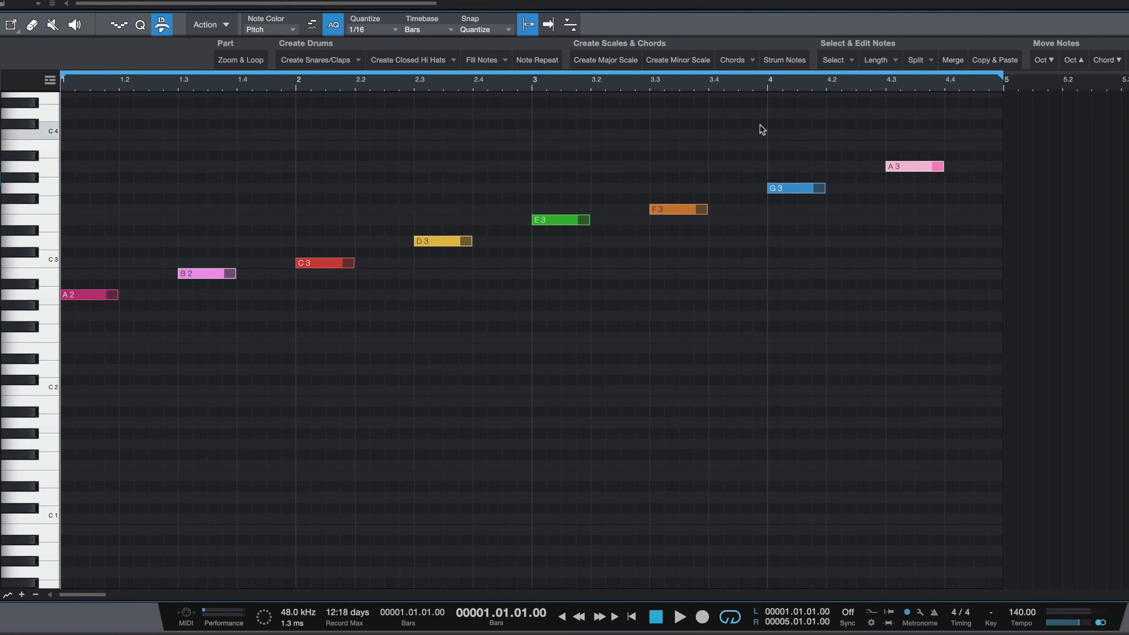
Step: Select the A2 note and create a minor scale from it again
left_click(735, 61)
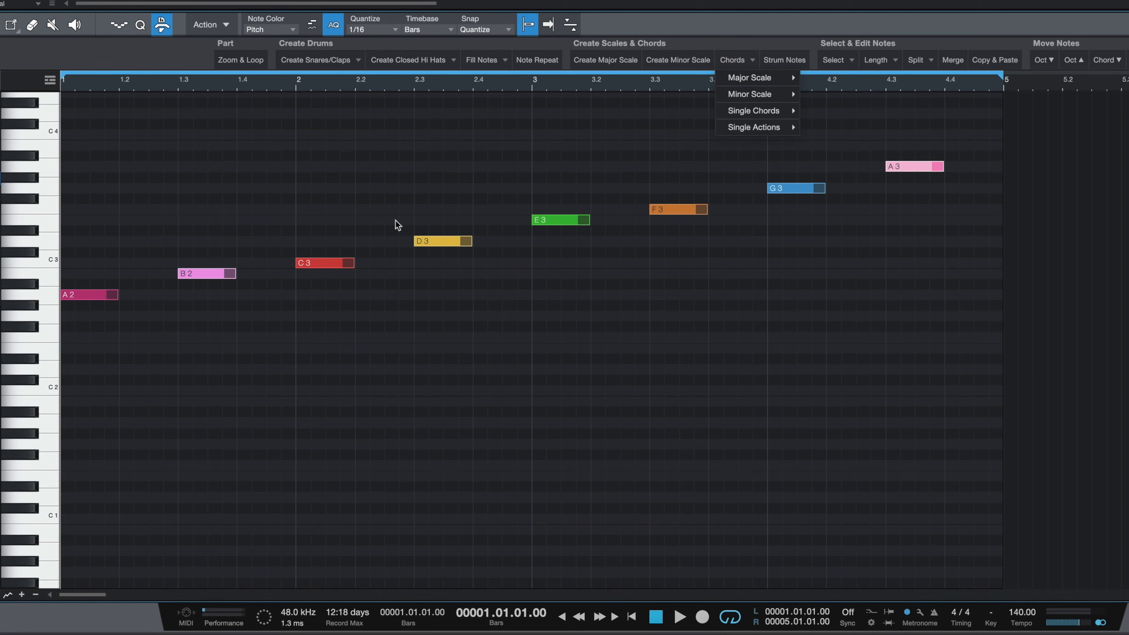
mouse_move(776, 101)
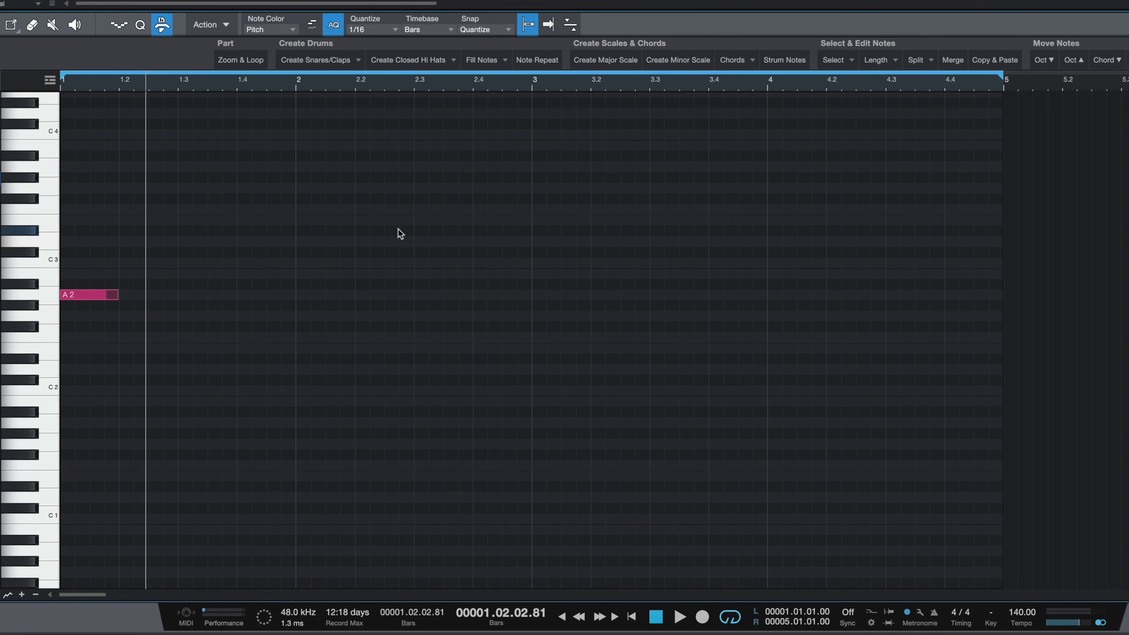
left_click(126, 263)
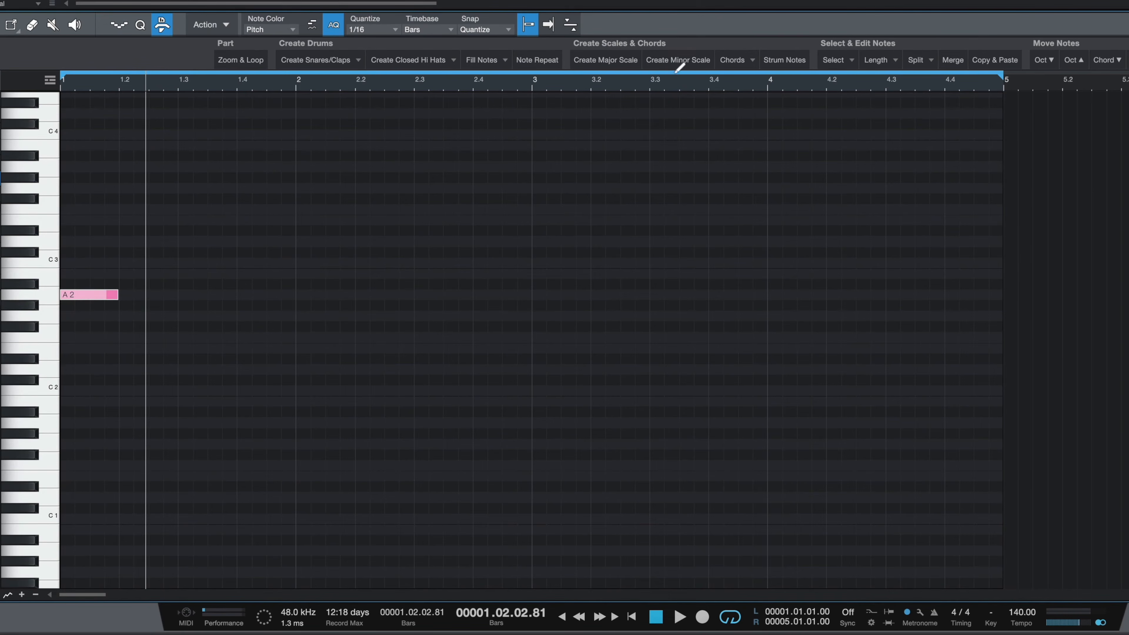
left_click(685, 60)
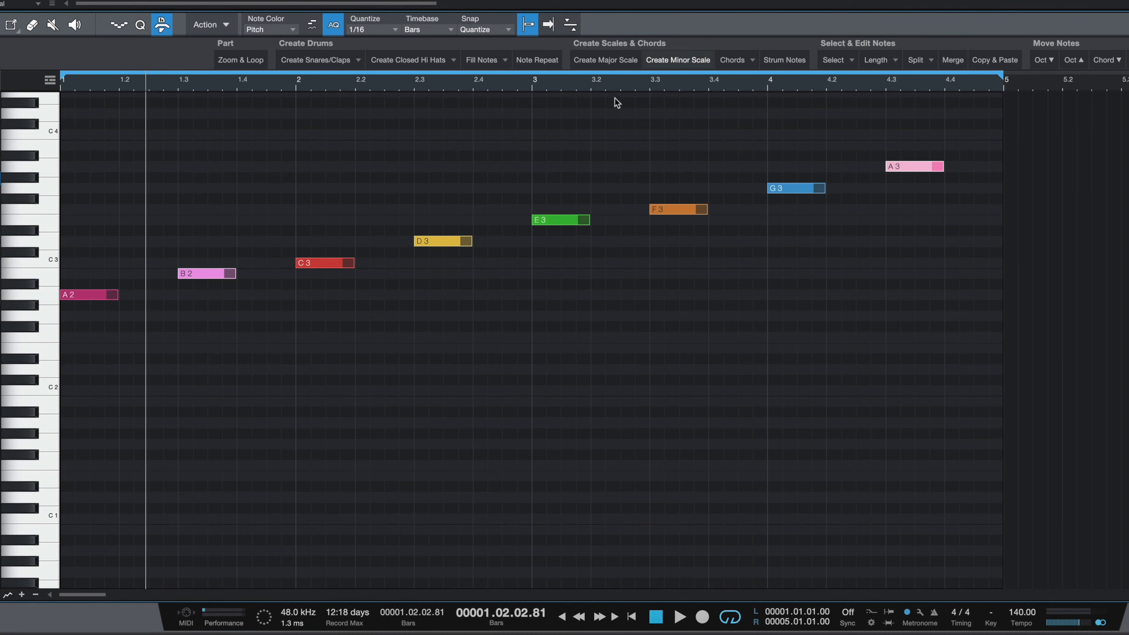
Step: Select the A2 note and add the 1st chord of the minor scale on it
left_click_drag(94, 242, 84, 364)
left_click(736, 56)
mouse_move(747, 93)
left_click(816, 96)
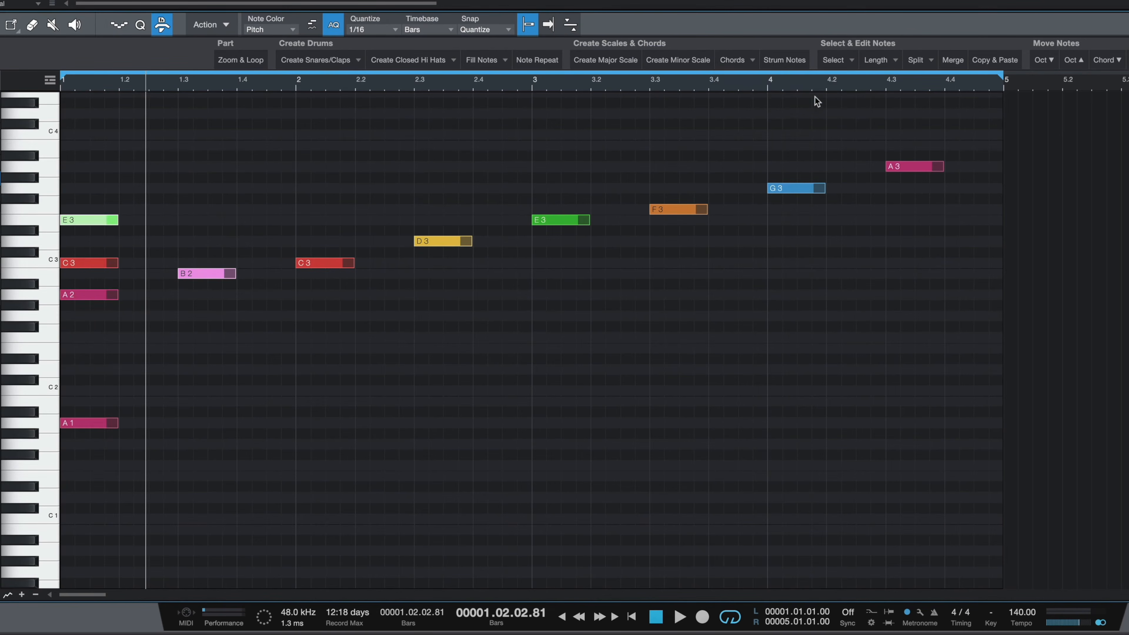
Step: Examine the chord options offered for the minor scale
key("comma")
left_click(301, 187)
left_click_drag(120, 161, 78, 364)
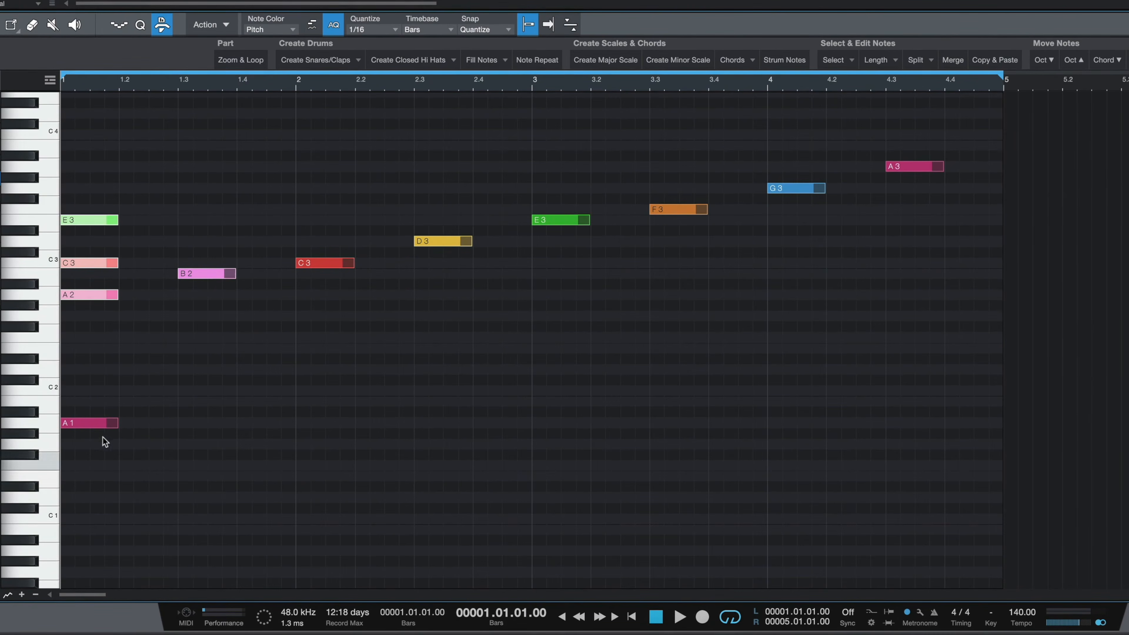
left_click_drag(127, 406, 99, 447)
left_click(104, 497)
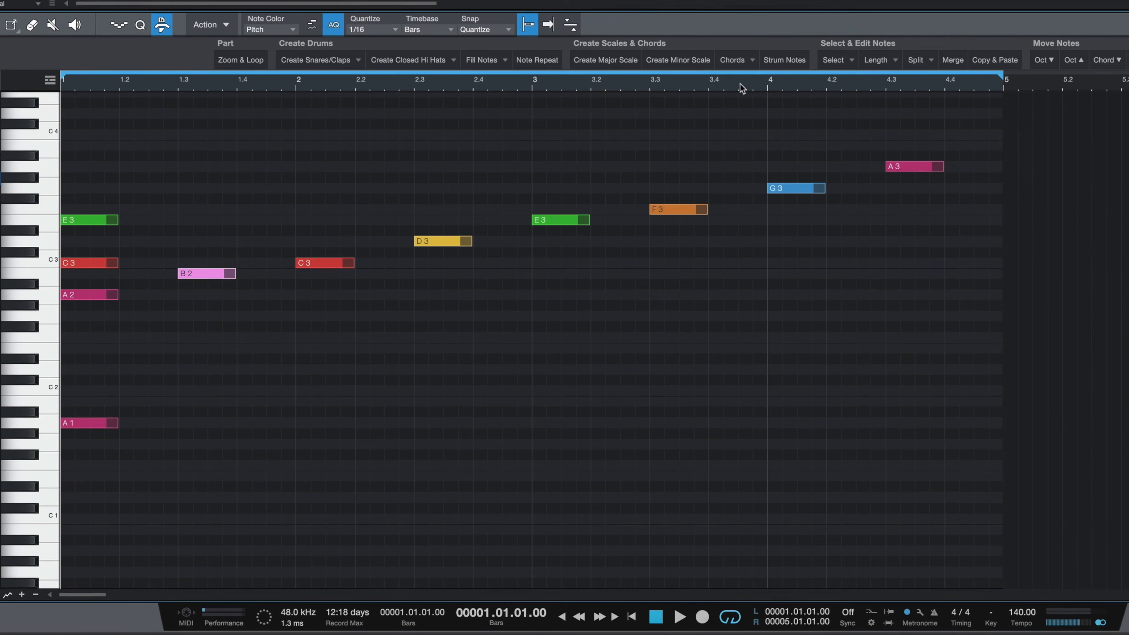
left_click(741, 59)
mouse_move(756, 94)
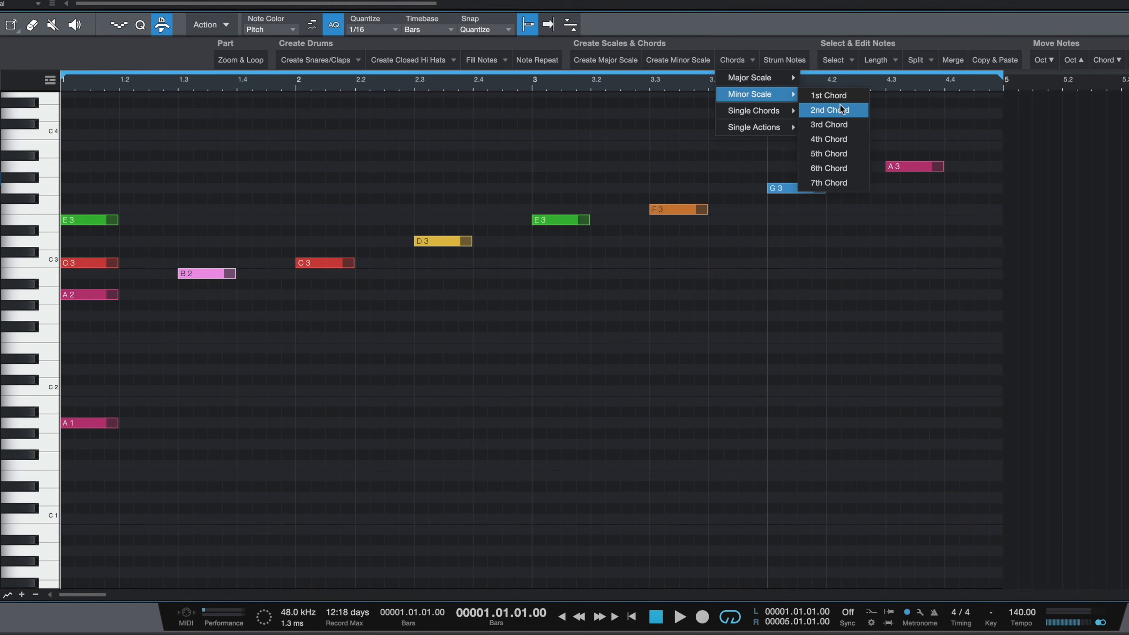
left_click(652, 144)
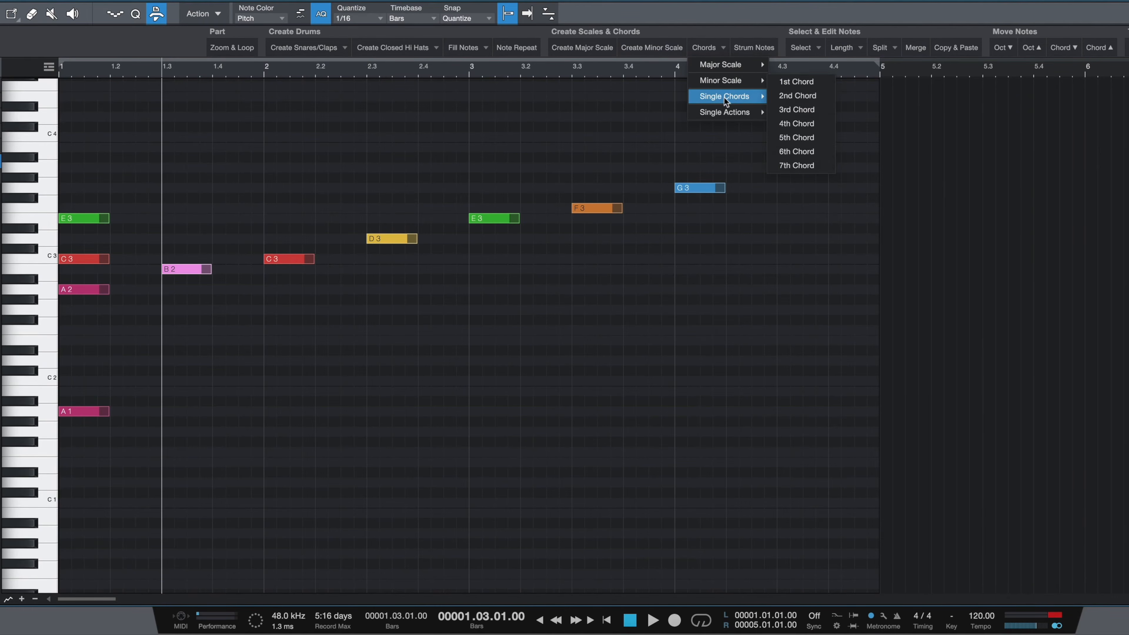
Step: Select the B2 note, add a minor 7th chord on it and play it back
mouse_move(729, 99)
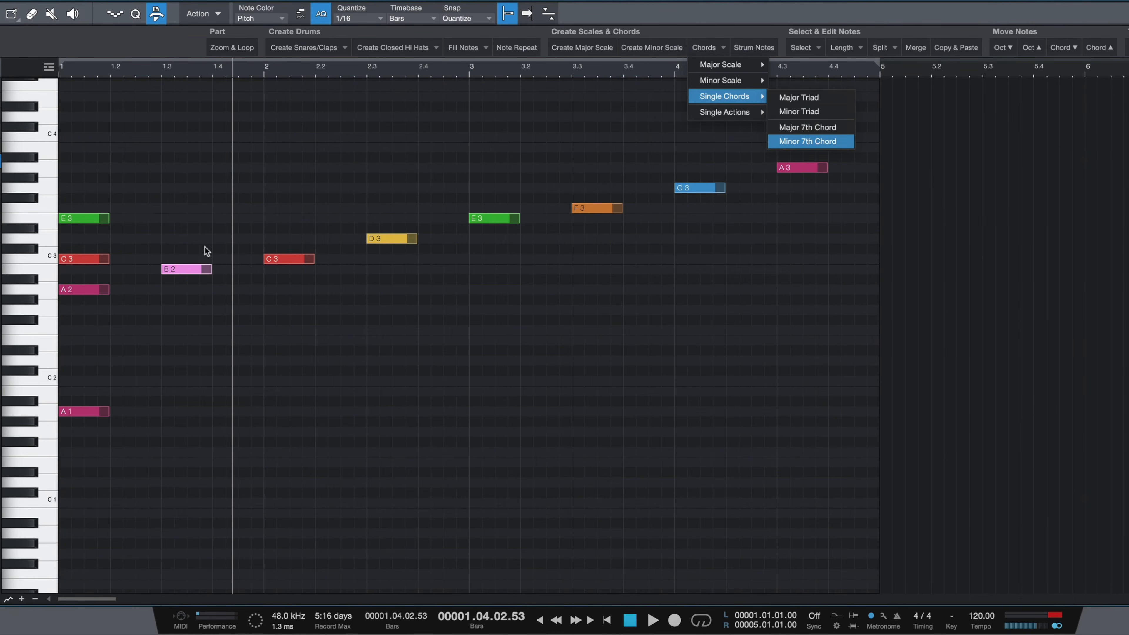
left_click(207, 255)
left_click(198, 268)
left_click(707, 47)
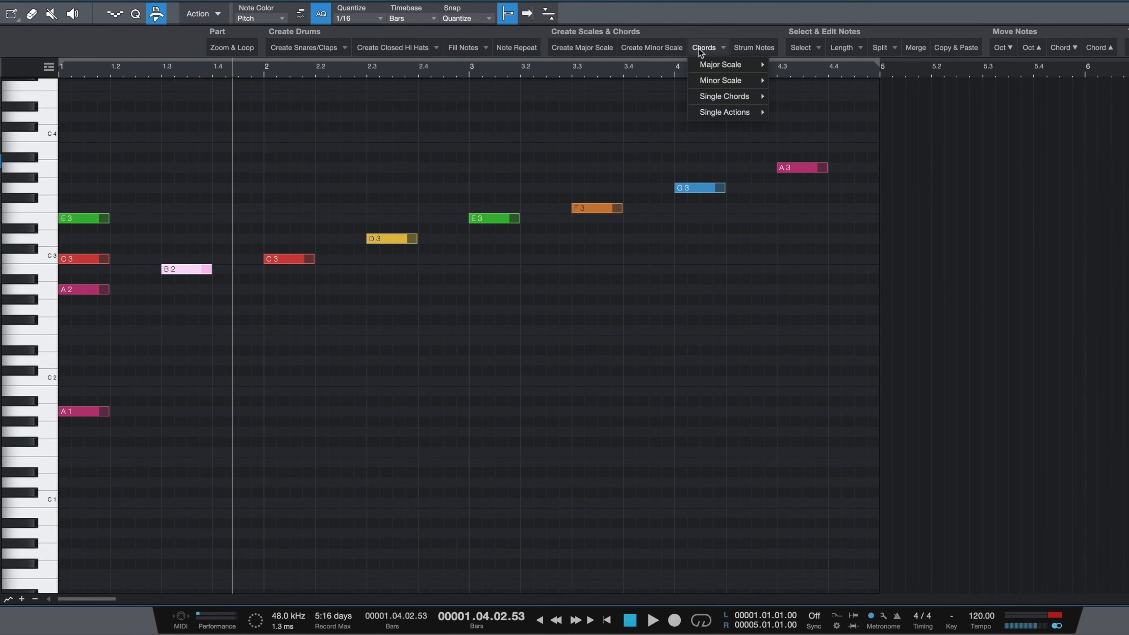
mouse_move(724, 99)
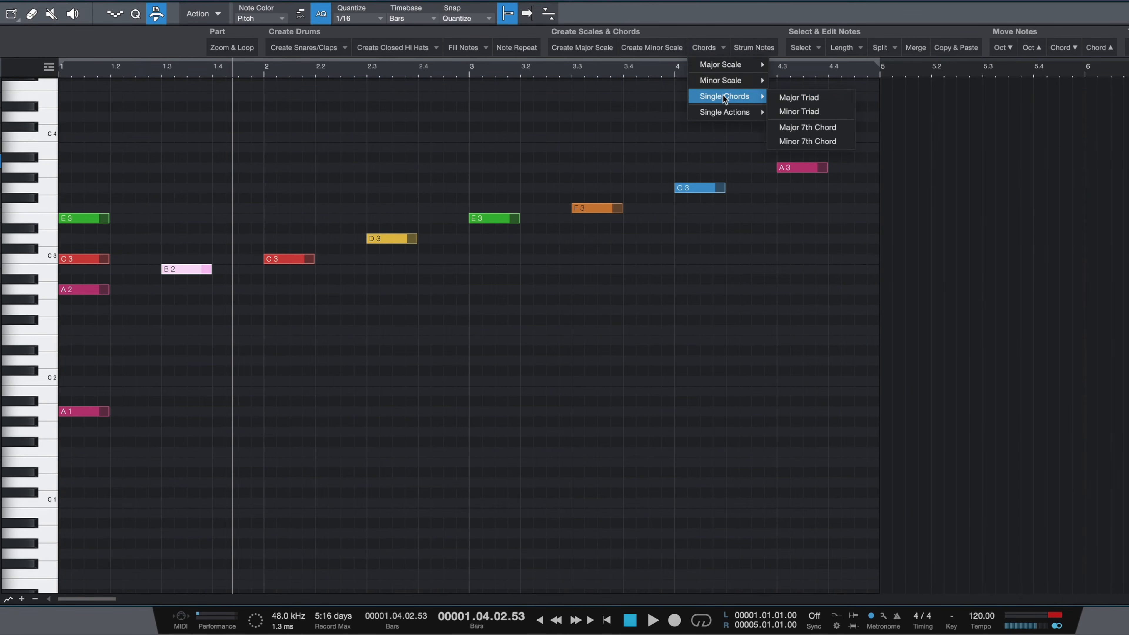
left_click(814, 142)
left_click(164, 73)
key("space")
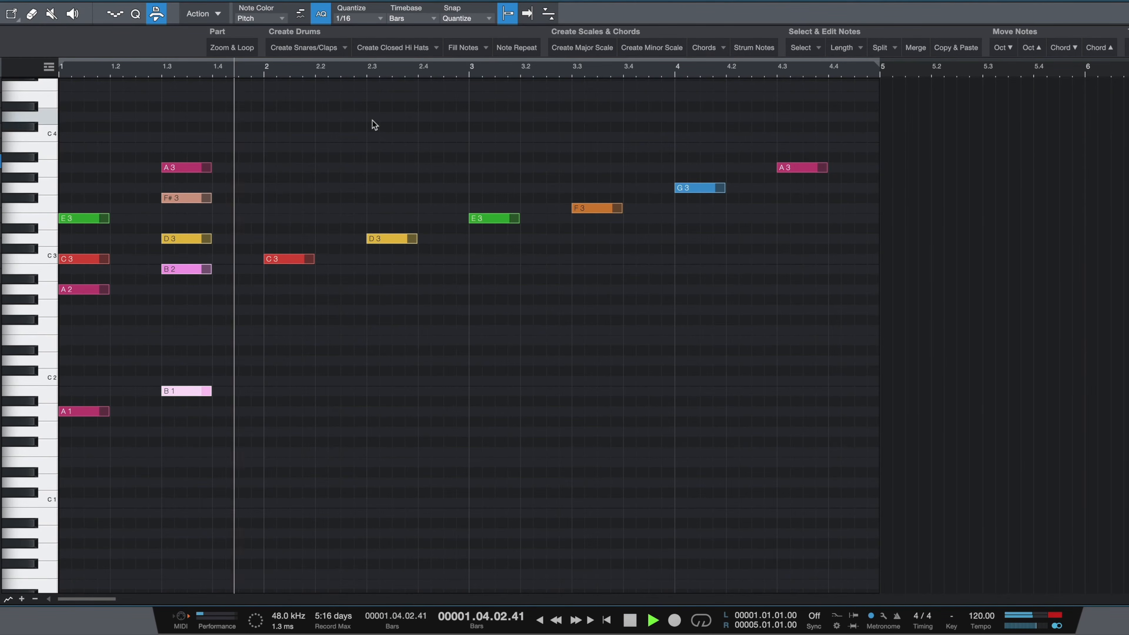
Step: Delete the B1 bass note under the B2 chord
left_click(707, 47)
mouse_move(742, 99)
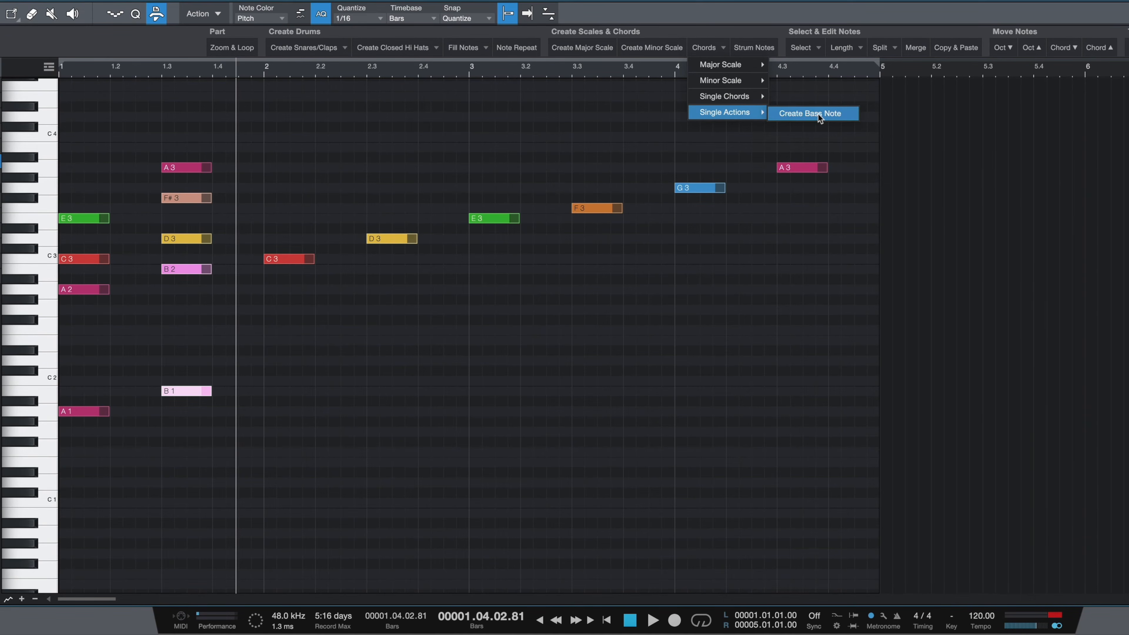
left_click(756, 125)
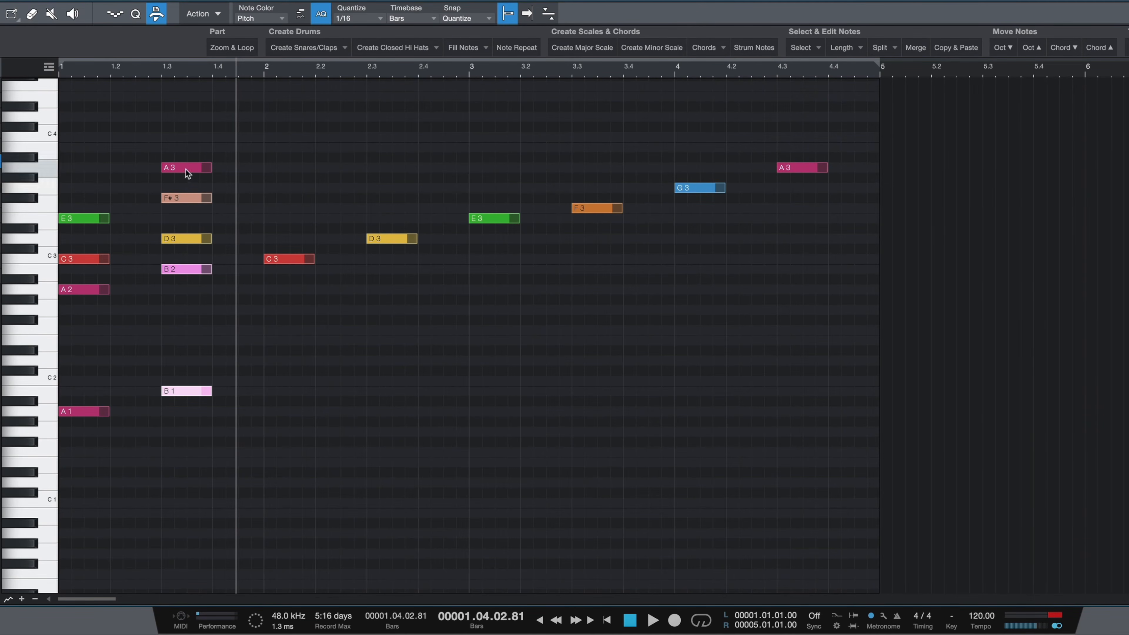
left_click_drag(194, 336, 212, 433)
key("Delete")
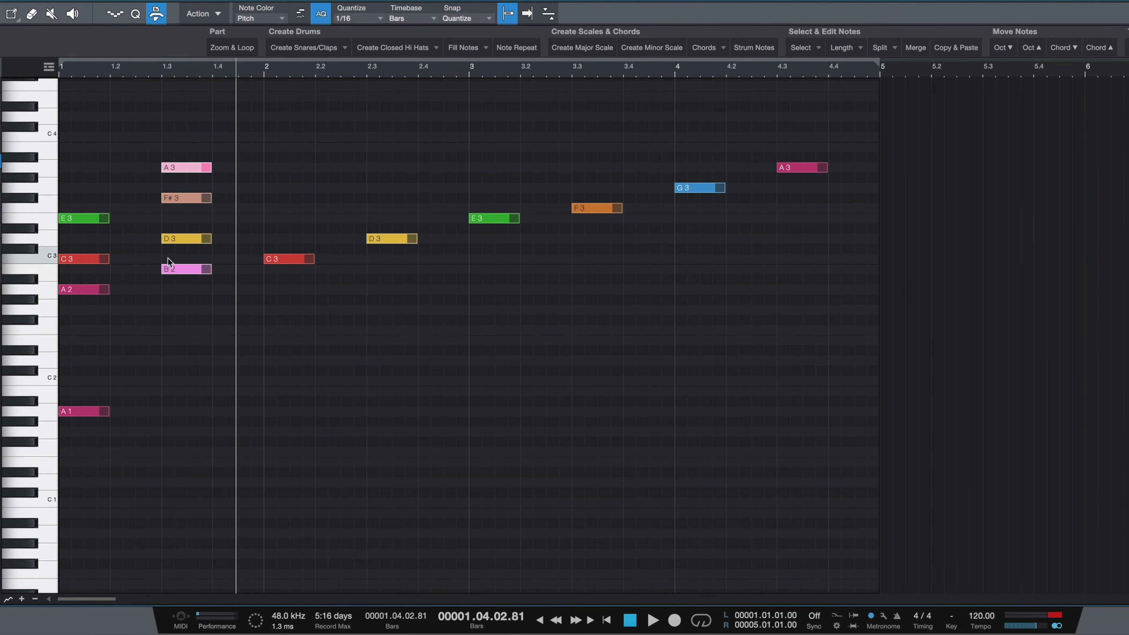
Step: Select the B2 note, create a bass note for it and play it back
left_click(173, 270)
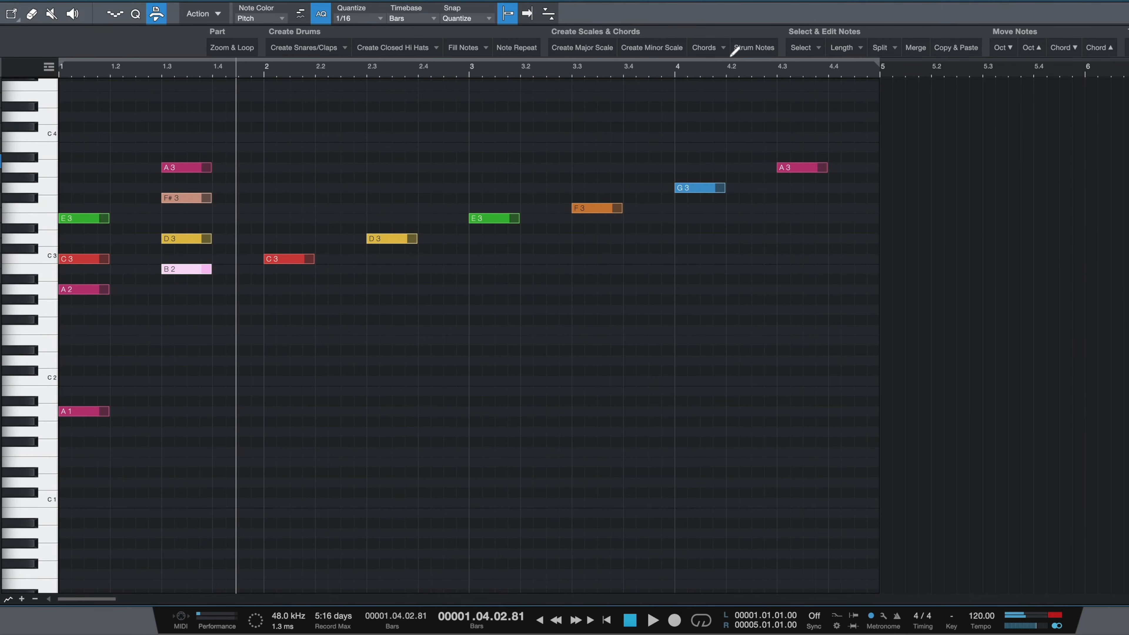
left_click(713, 47)
mouse_move(723, 119)
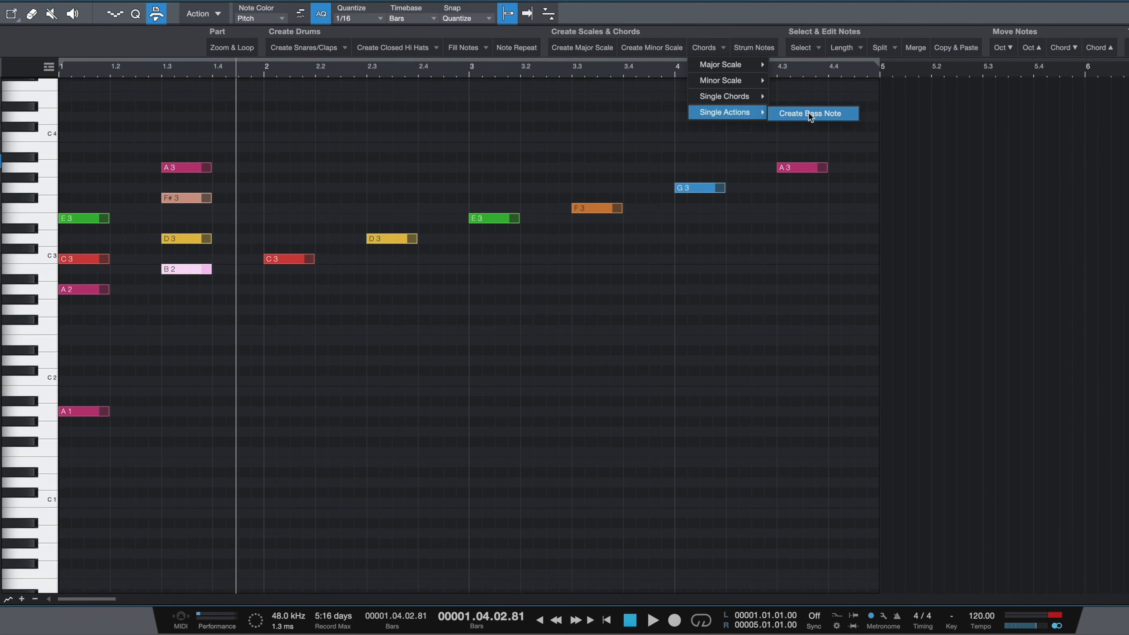
left_click(814, 115)
left_click(160, 69)
key("space")
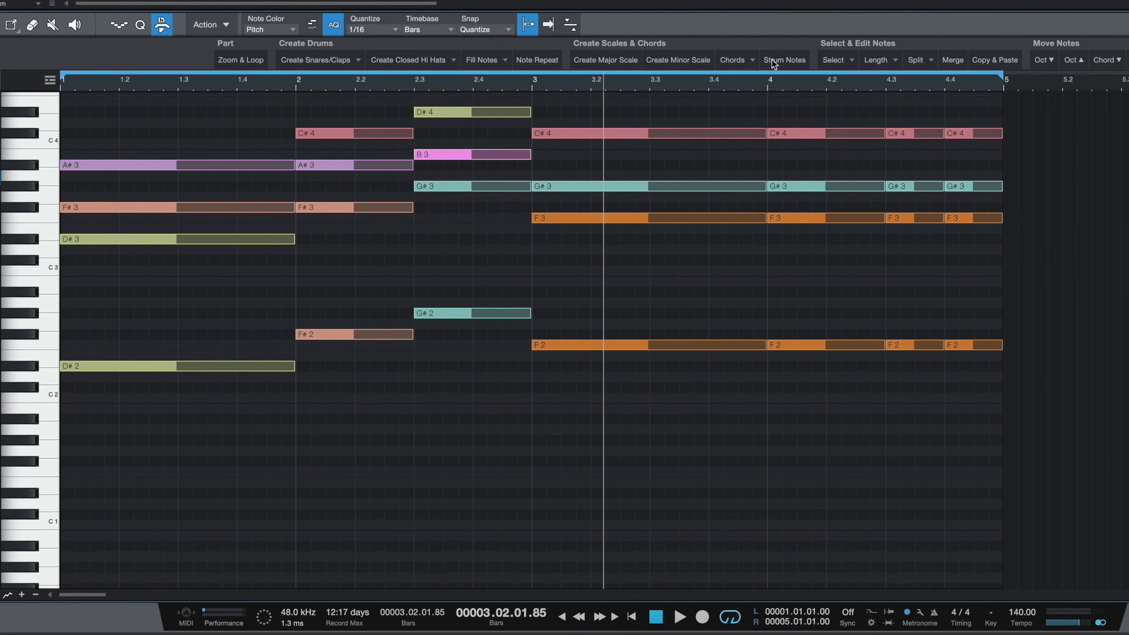
Step: Set the quantize grid to 1/64 and play the chord progression
scroll(815, 281, "up", 1)
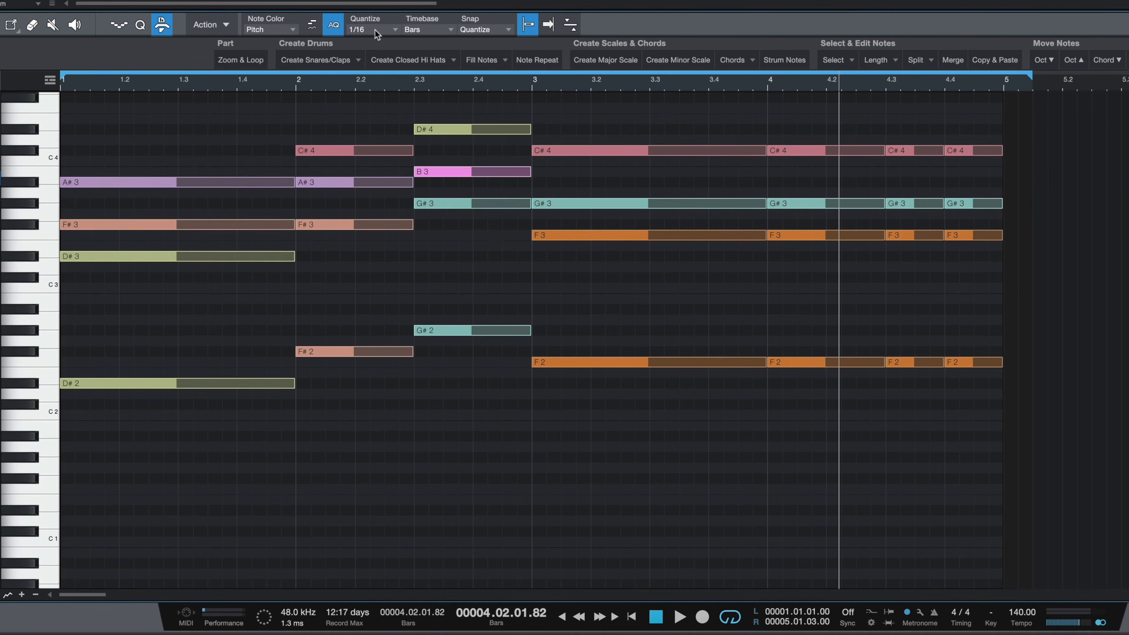
left_click(385, 30)
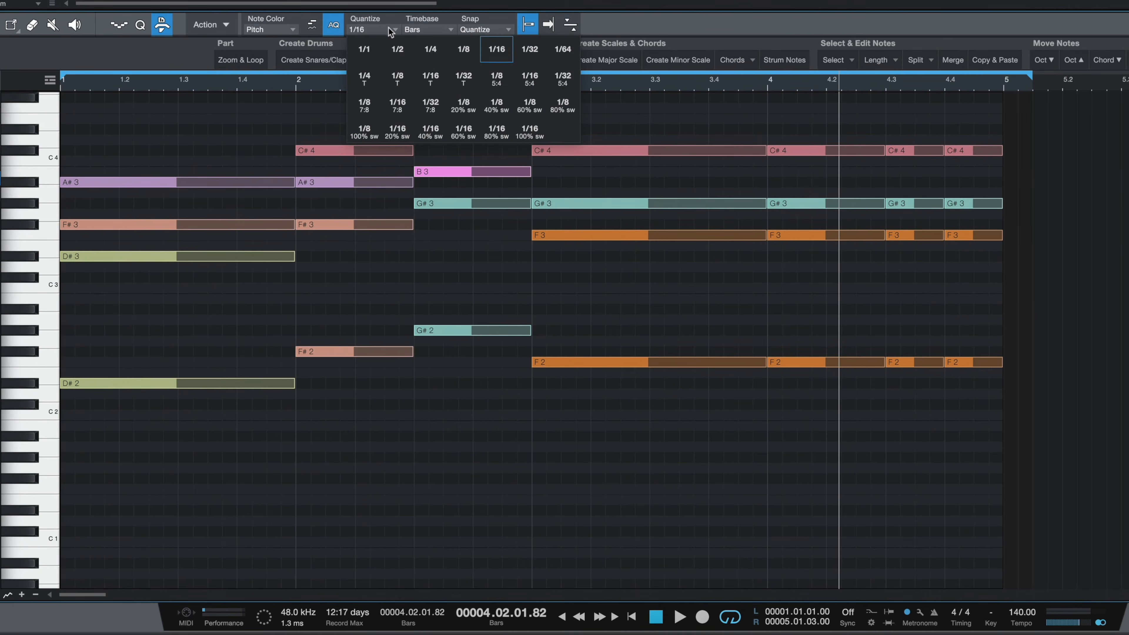
left_click(562, 49)
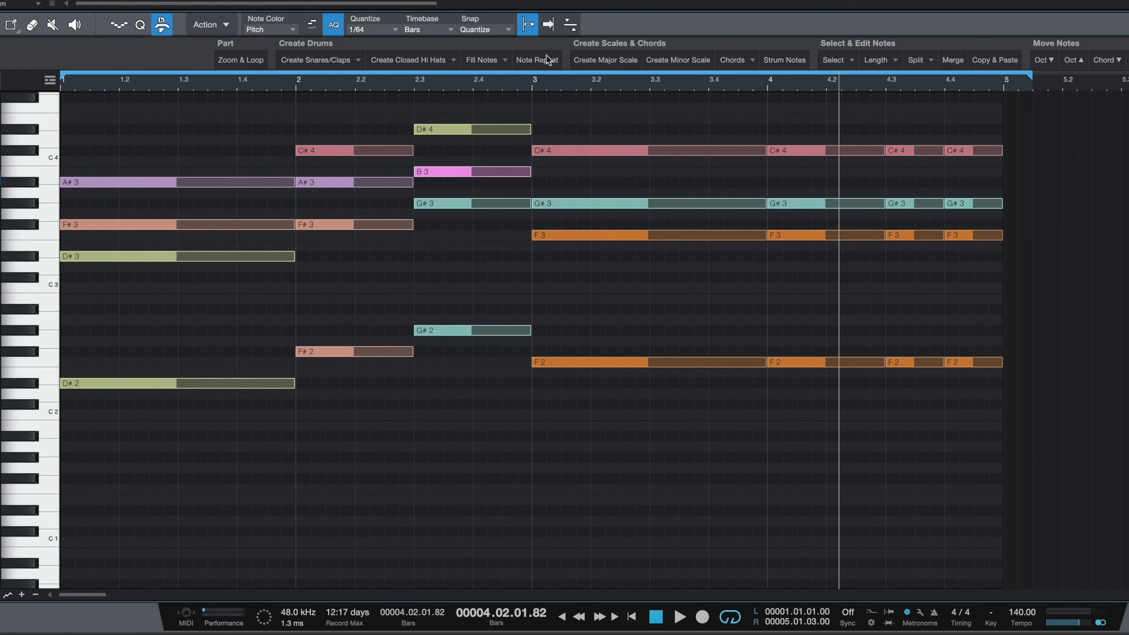
key("space")
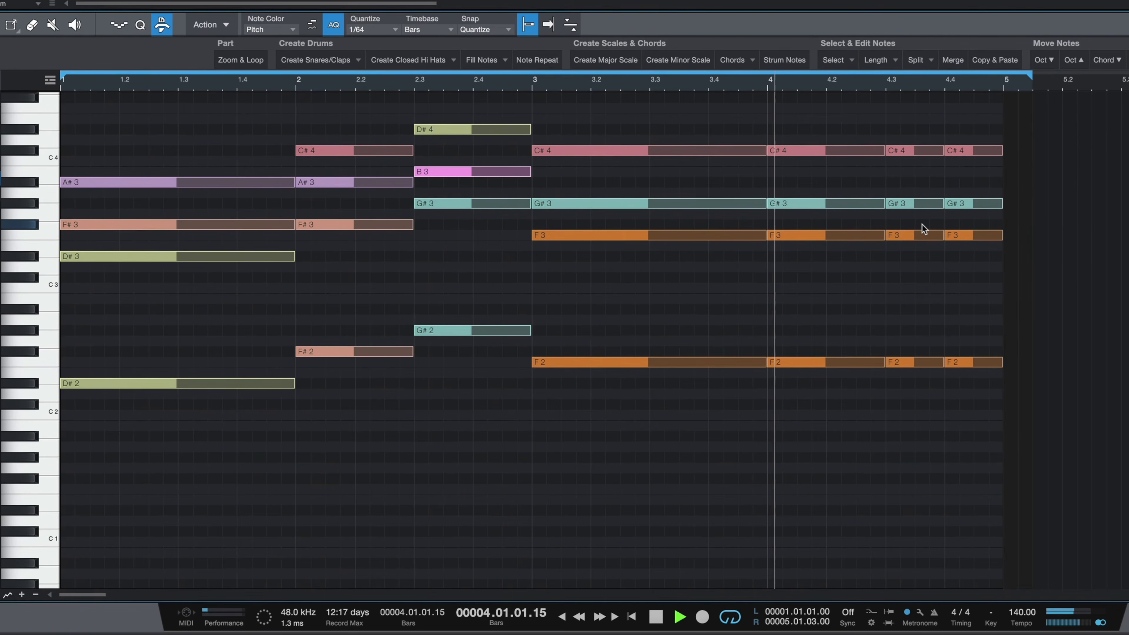
key("space")
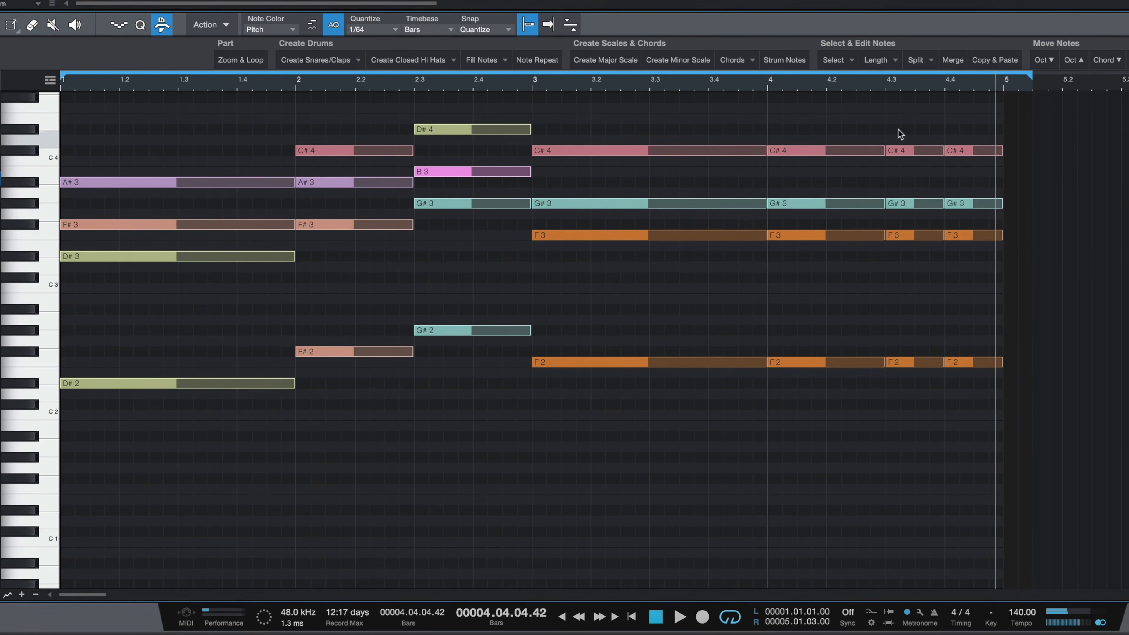
Step: Split the final chord notes at the cursor and delete the split-off portions
left_click_drag(906, 113, 986, 264)
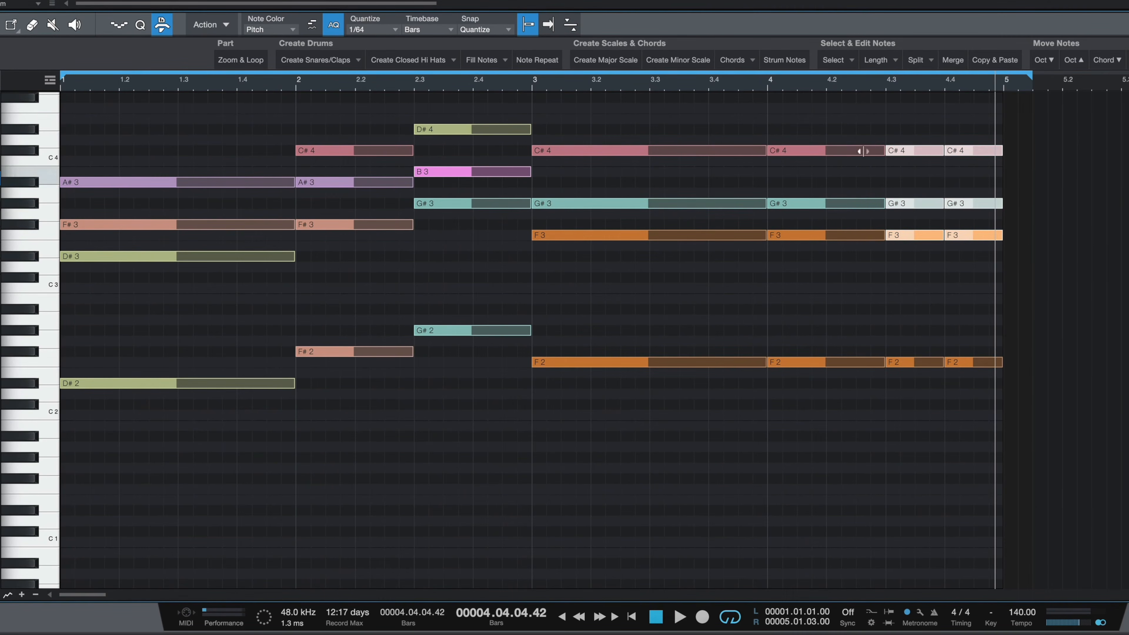
left_click(780, 65)
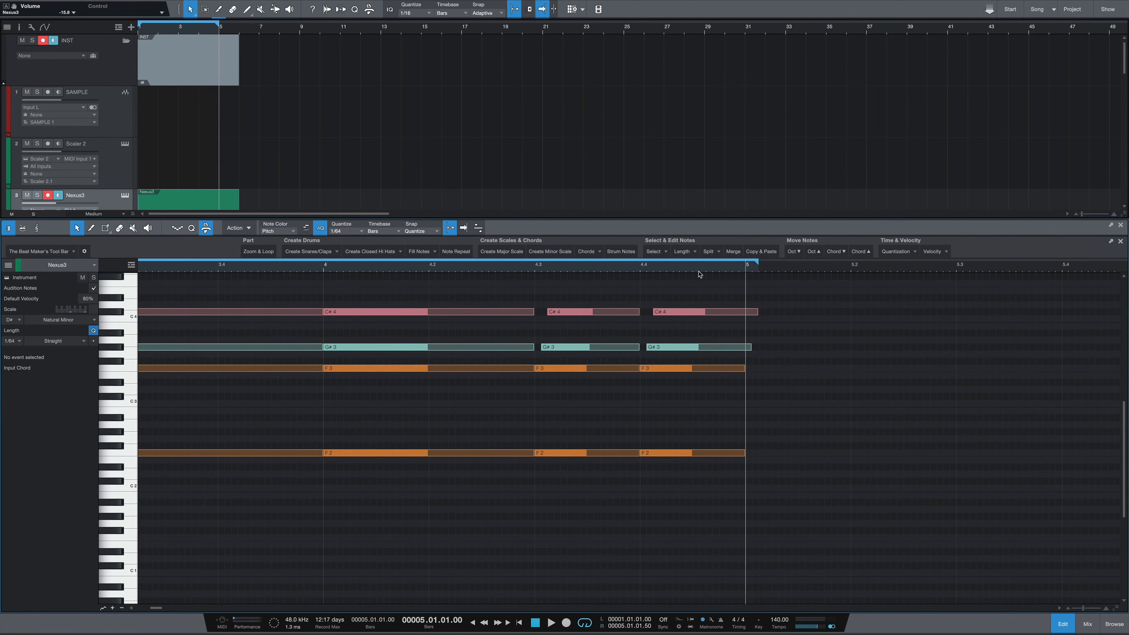
left_click(710, 251)
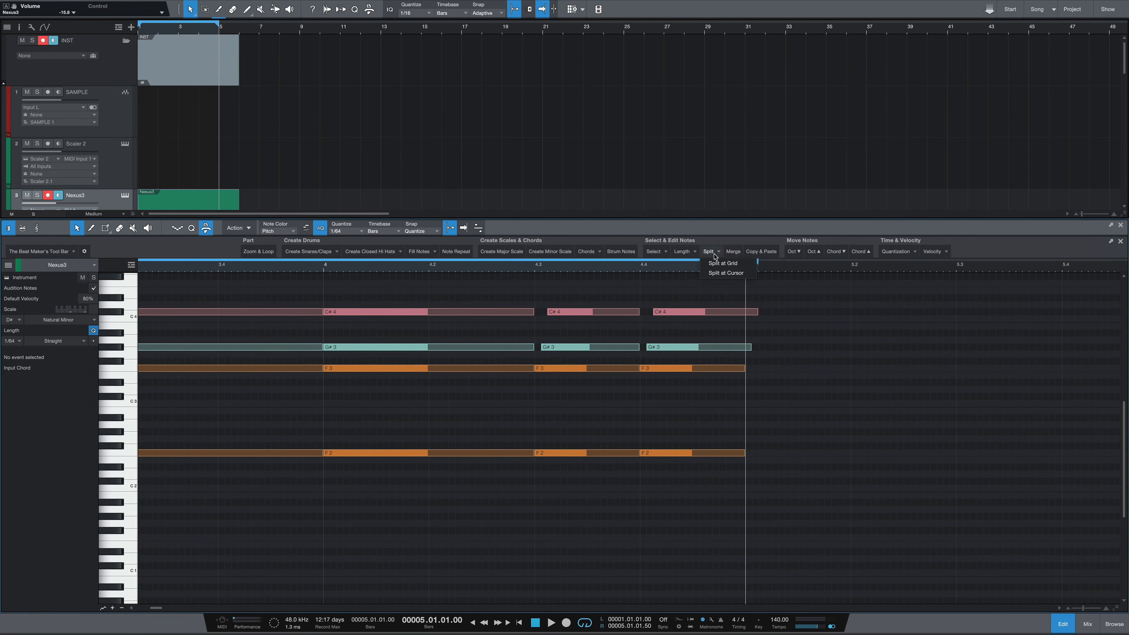
left_click(726, 273)
key("Delete")
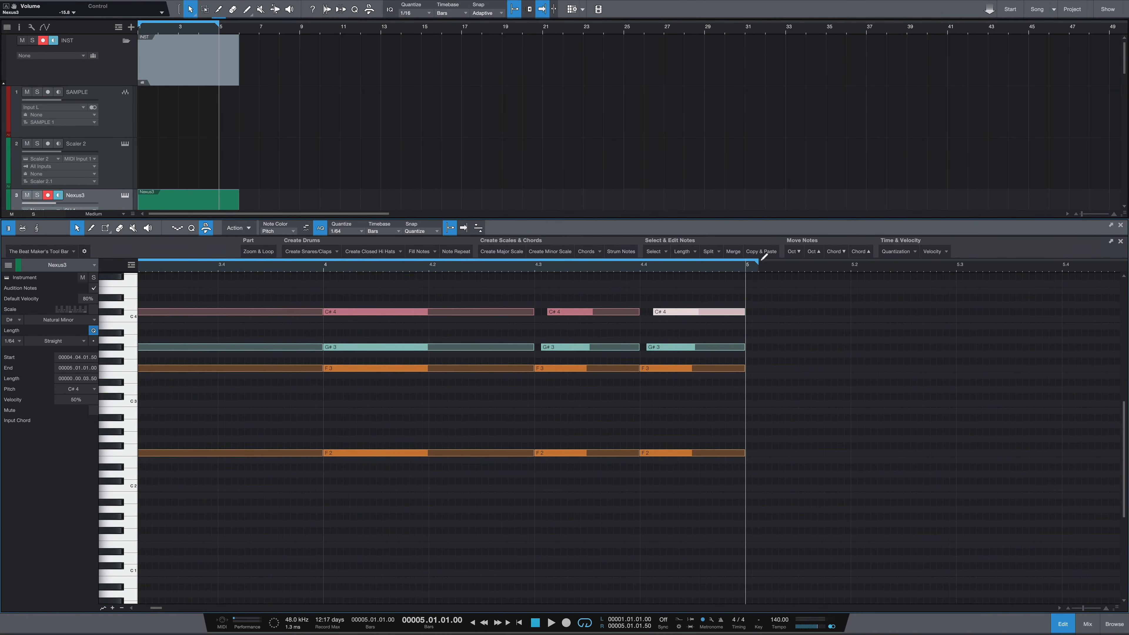
Step: Shorten the Nexus3 event in the arrangement and play from the start
left_click_drag(239, 203, 220, 196)
key("comma")
key("space")
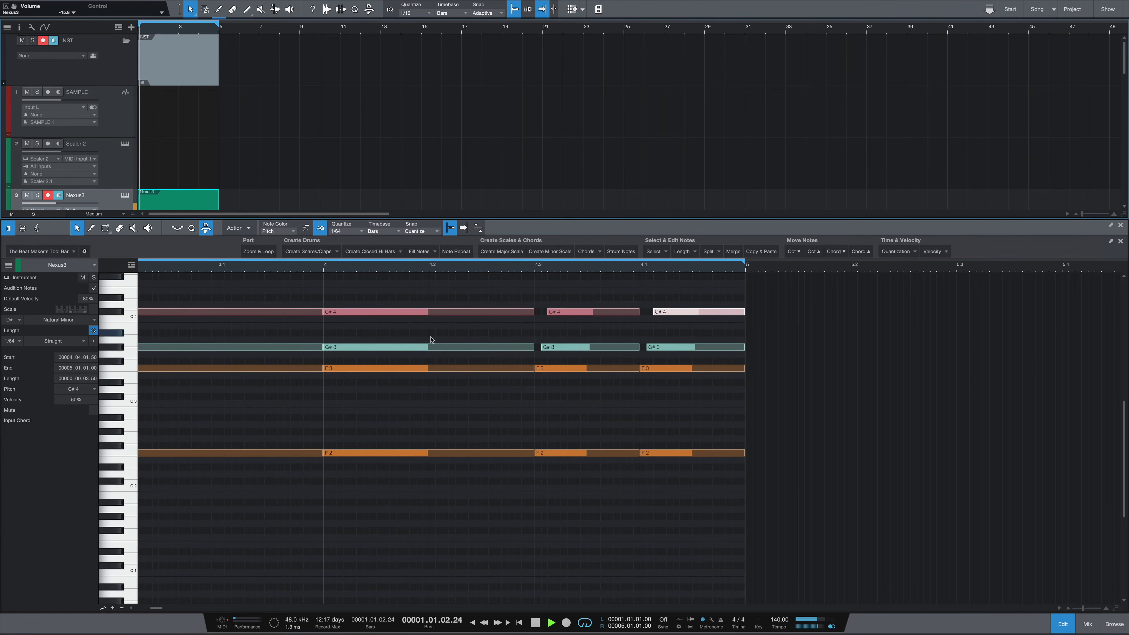
scroll(391, 325, "left", 5)
scroll(364, 267, "down", 3)
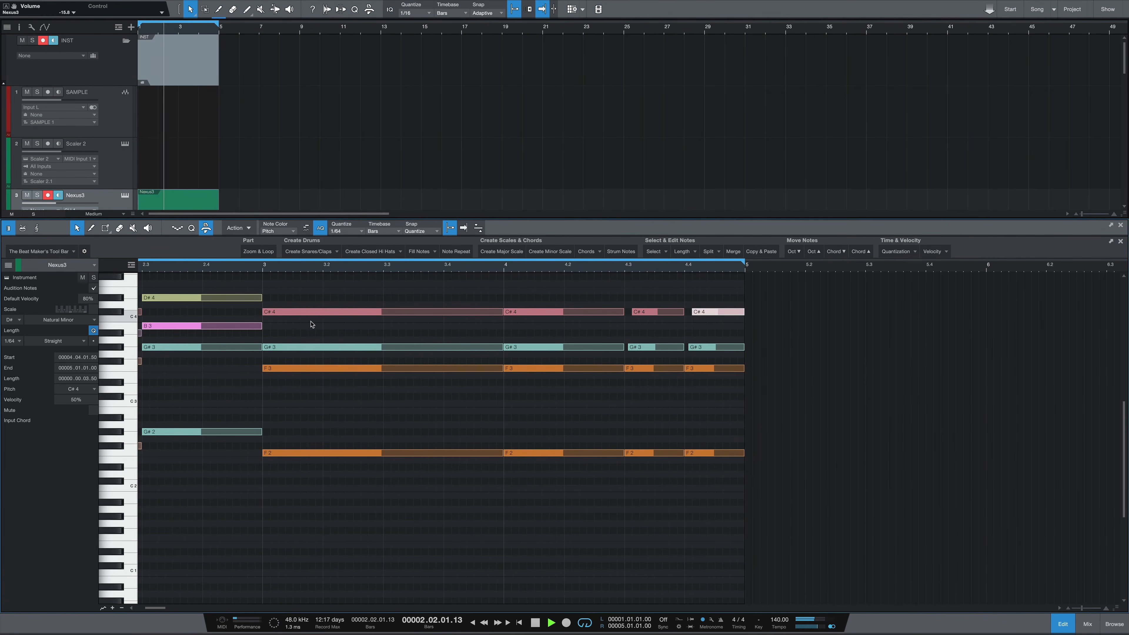
scroll(313, 323, "left", 5)
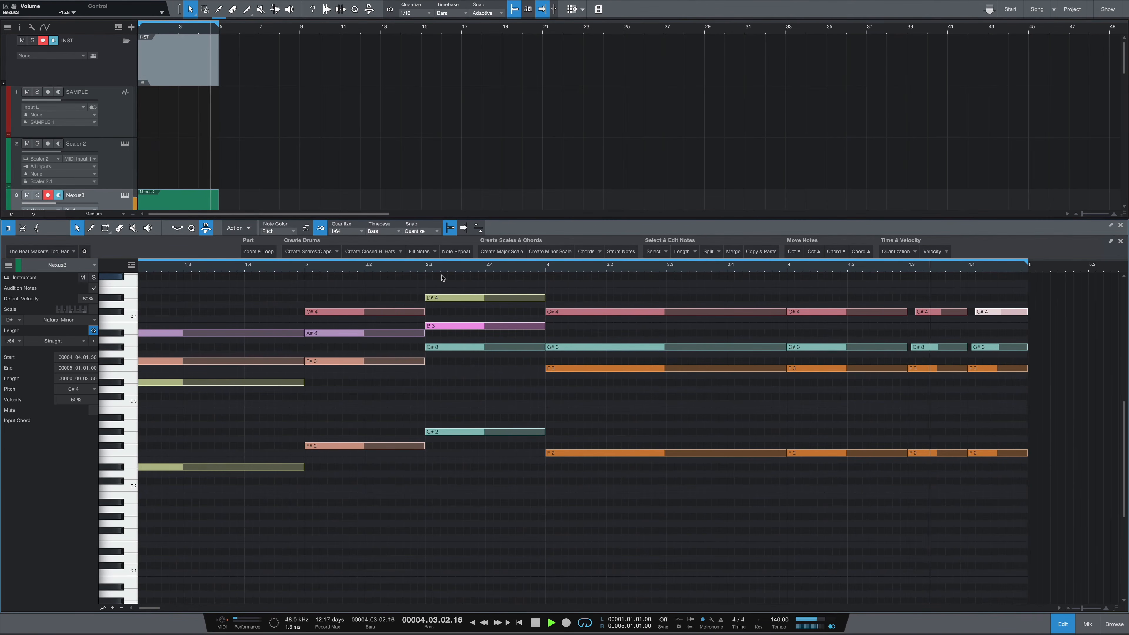
key("space")
left_click(966, 438)
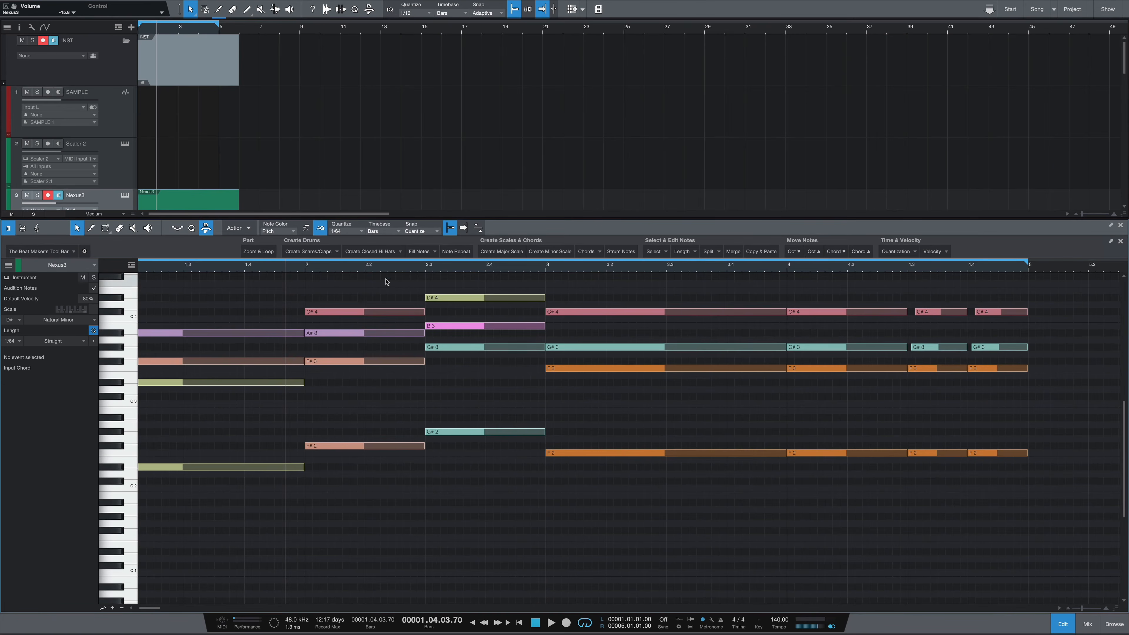
Step: Set the quantize grid to 1/16 and strum the notes of the last two chords
left_click(347, 231)
left_click(428, 244)
left_click_drag(1014, 287, 934, 371)
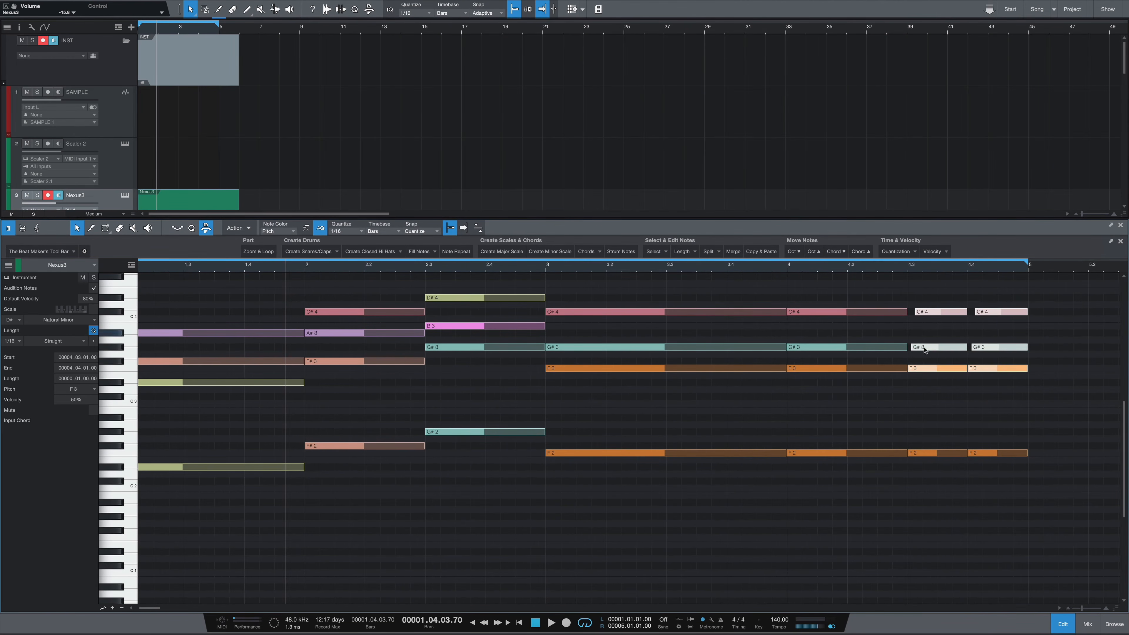
left_click(621, 251)
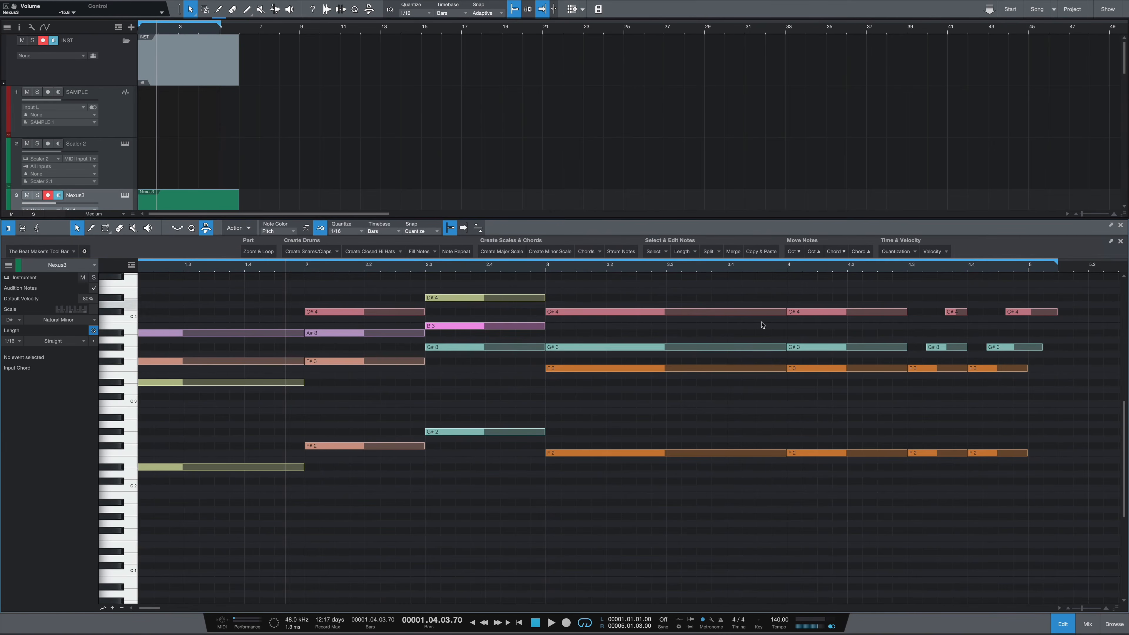
Step: Trim everything past bar 5 by splitting the notes at the cursor there and pulling the loop end back
left_click(1027, 268)
left_click(715, 255)
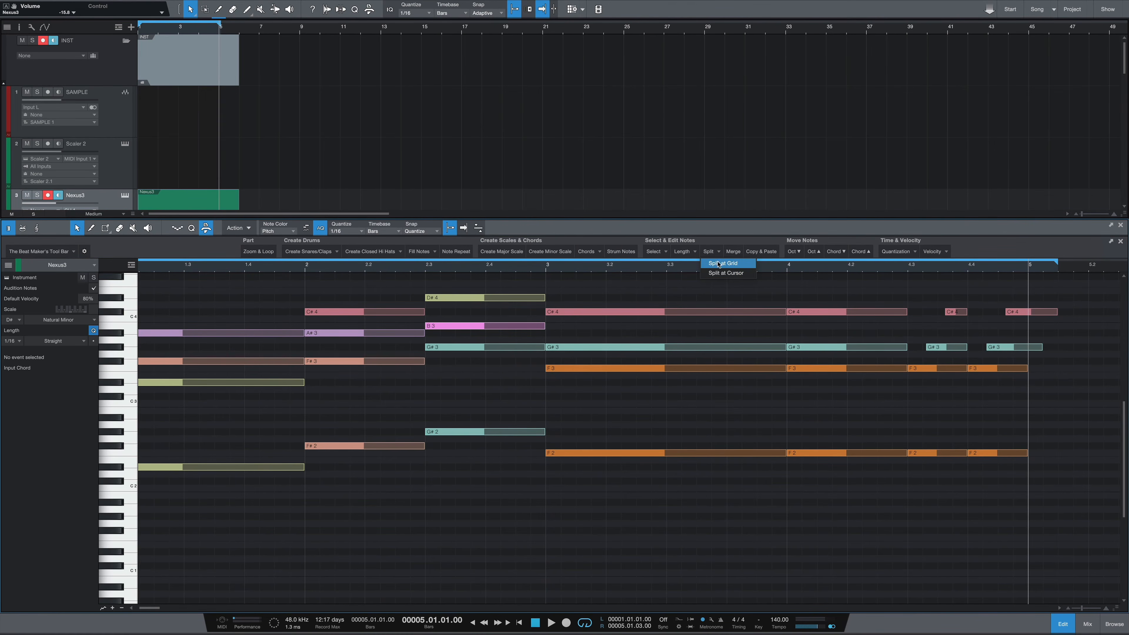
left_click(720, 271)
key("Delete")
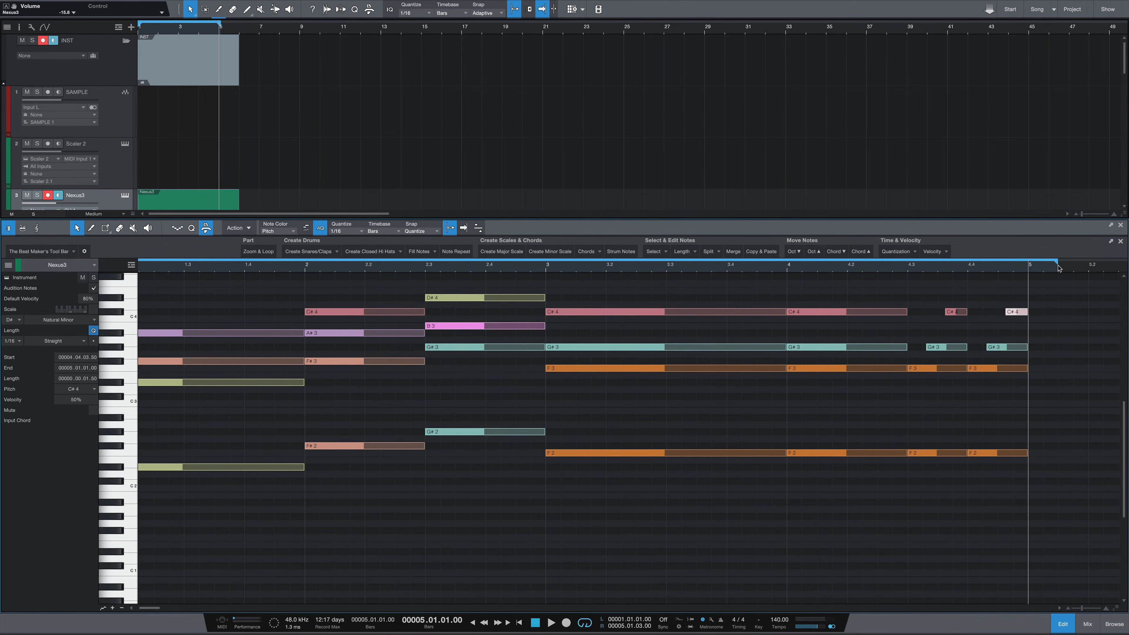
left_click_drag(1056, 264, 1028, 266)
left_click(788, 267)
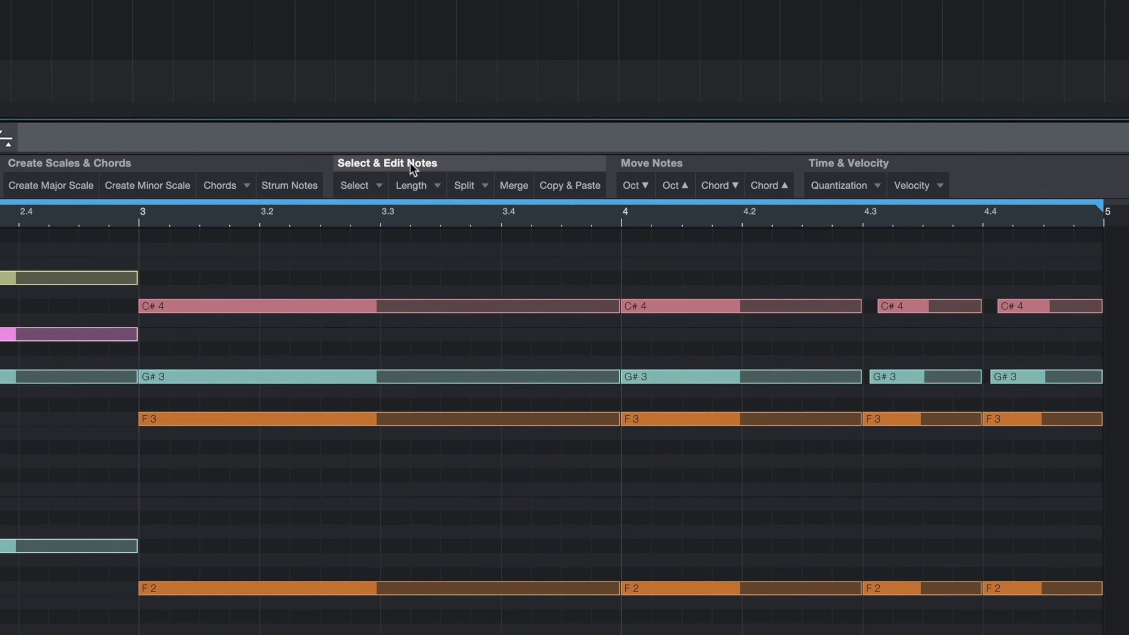
Step: Review the Select, Length and Split options of the note-editing macros
left_click(375, 186)
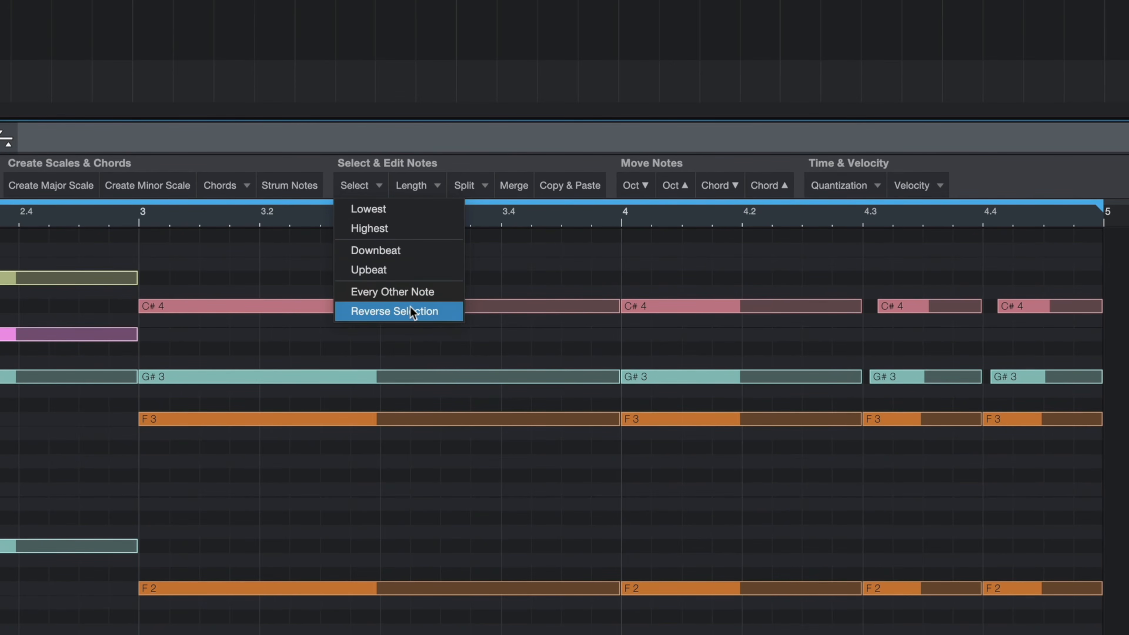
left_click(417, 185)
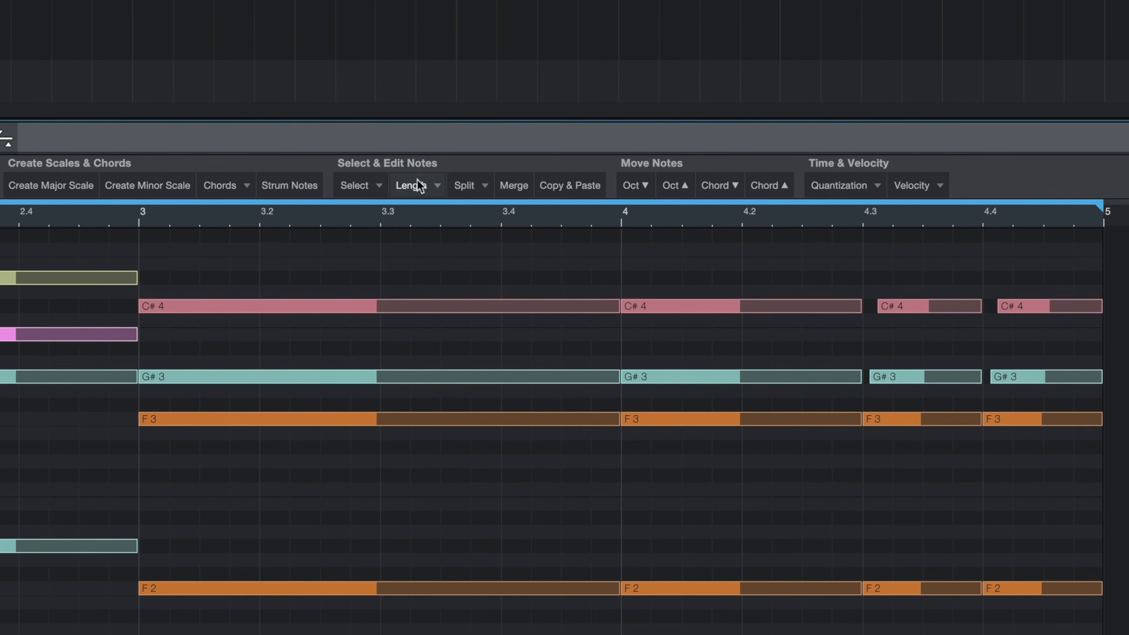
left_click(419, 186)
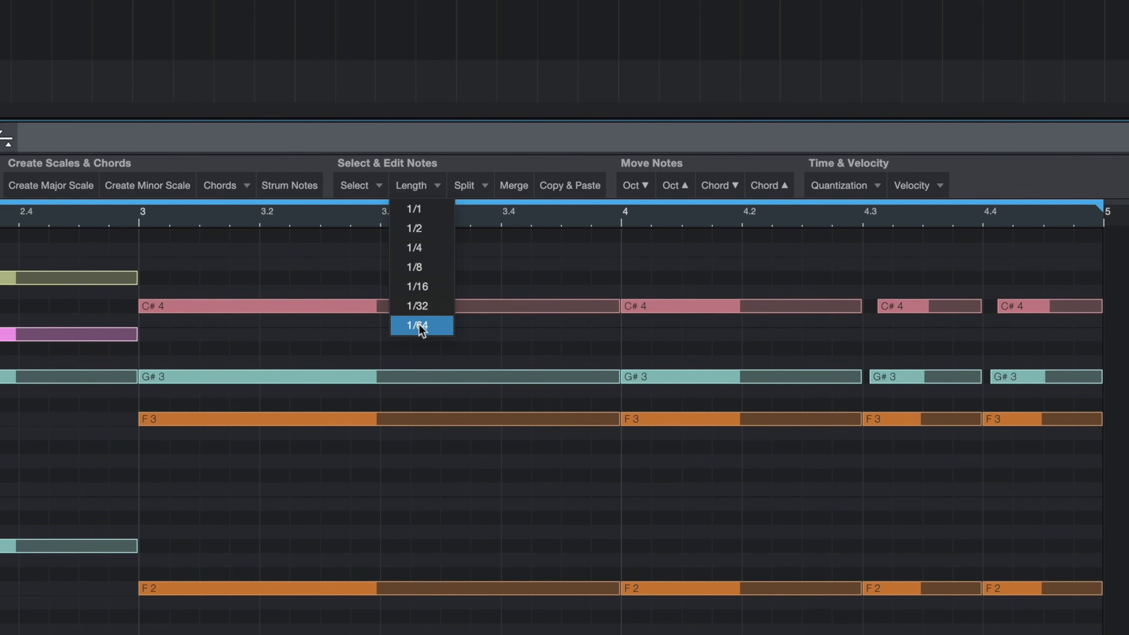
left_click(484, 186)
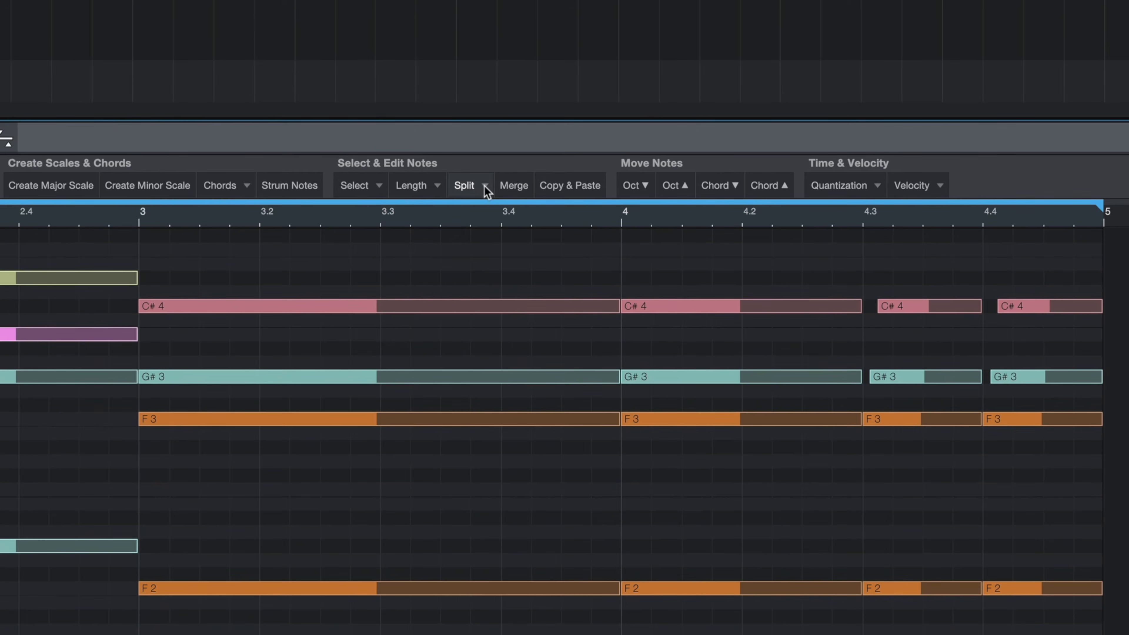
left_click(484, 186)
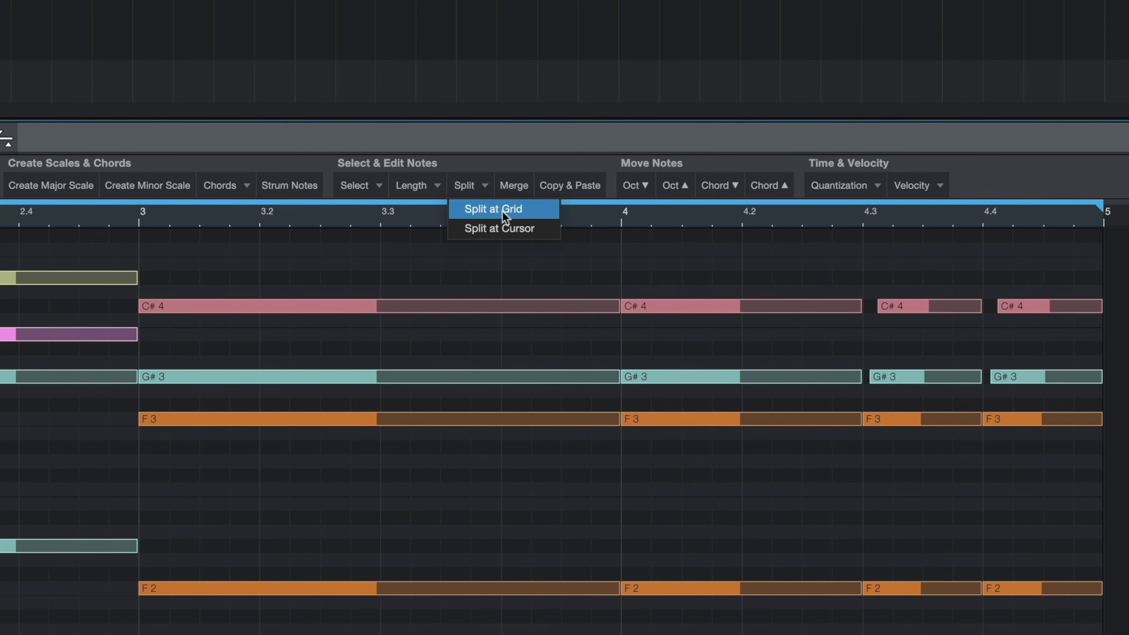
left_click(503, 210)
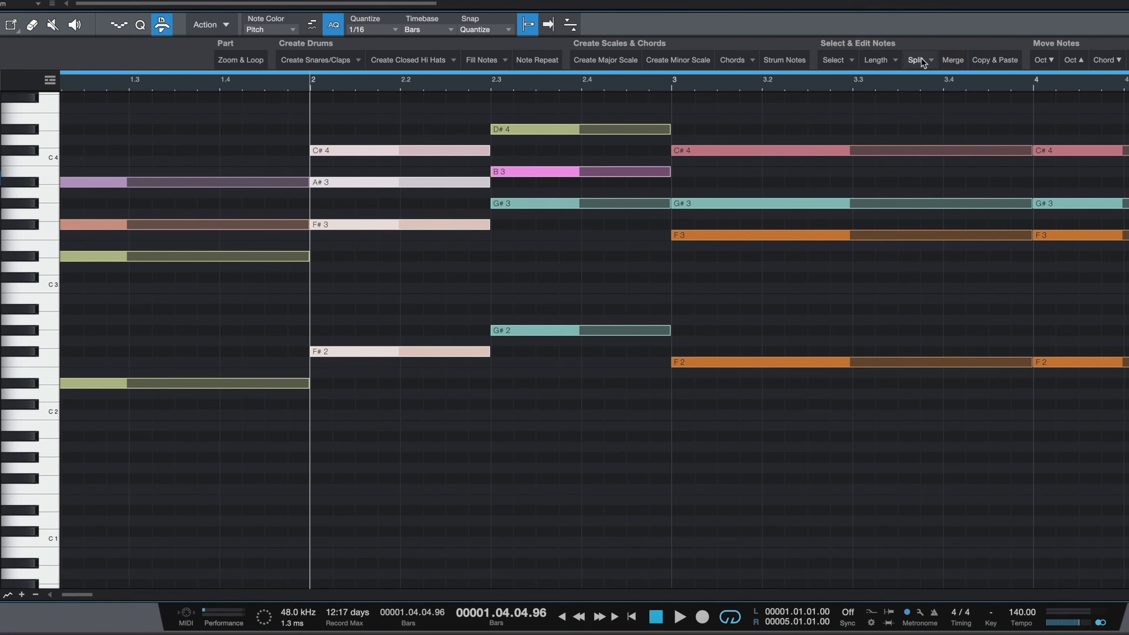
Step: Split the bar-2 chord's notes at the cursor at bar 2.2, then merge the split notes back together
left_click(923, 62)
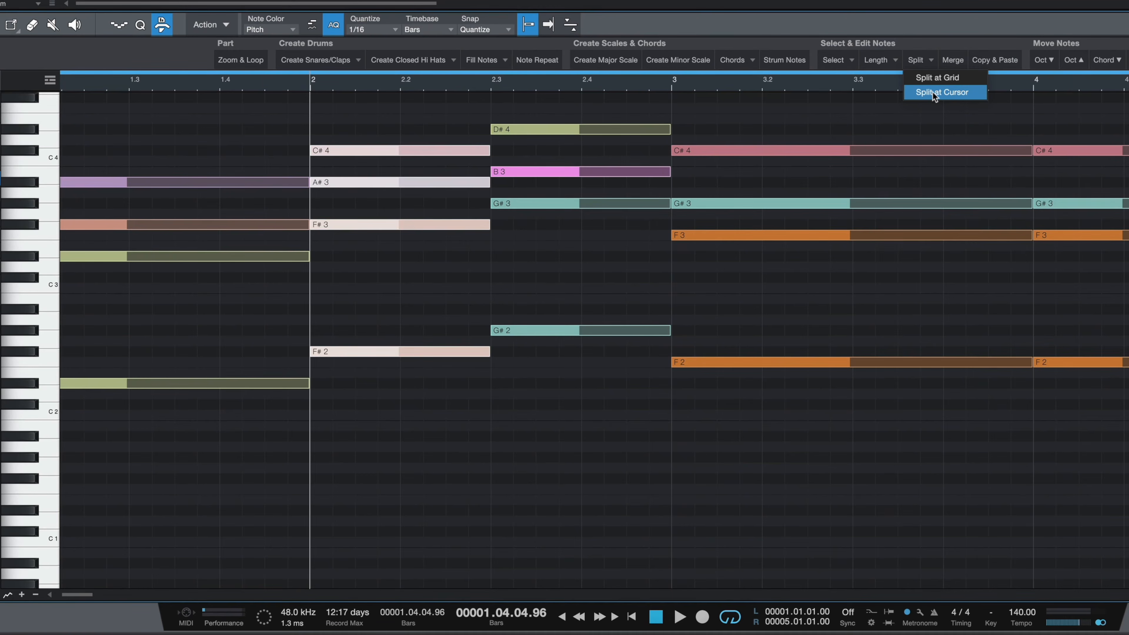
left_click(932, 91)
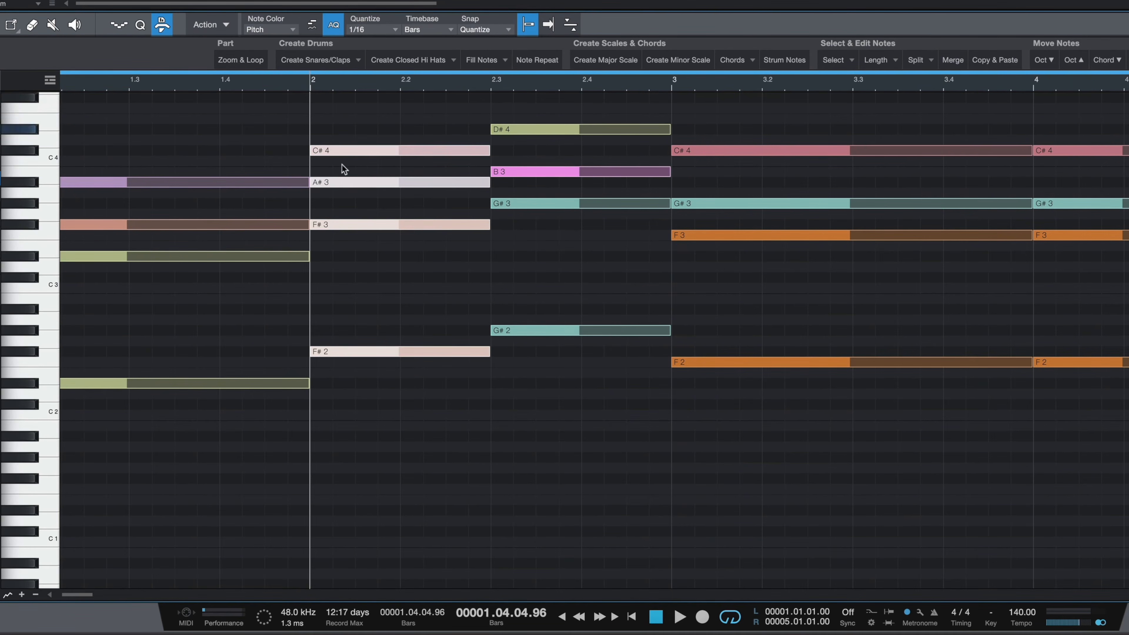
left_click(398, 83)
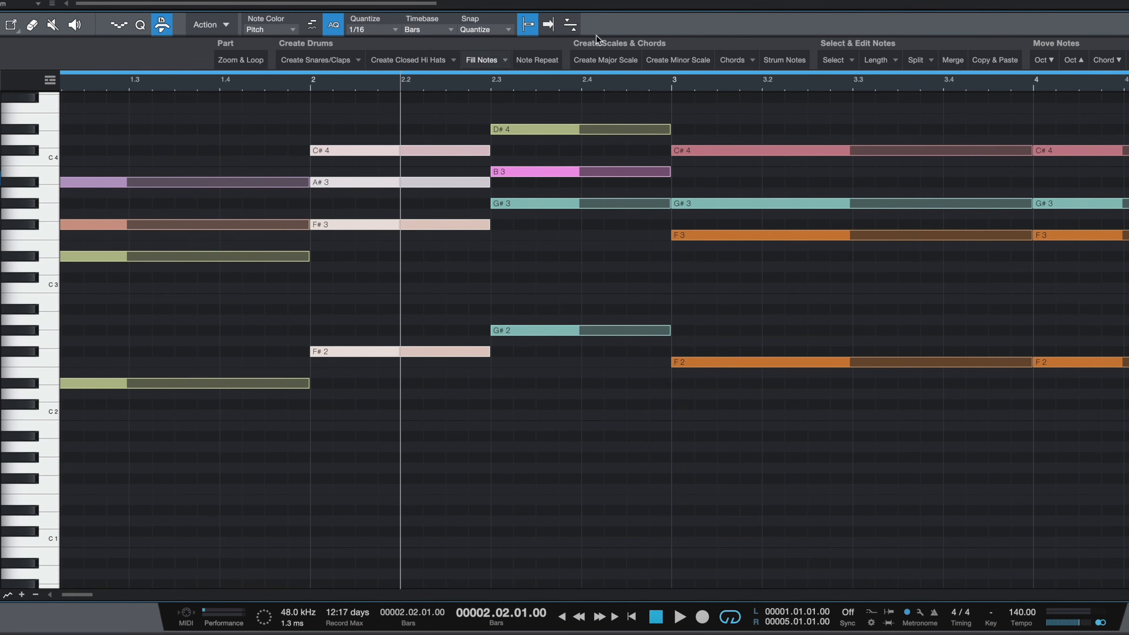
left_click(923, 60)
left_click(932, 92)
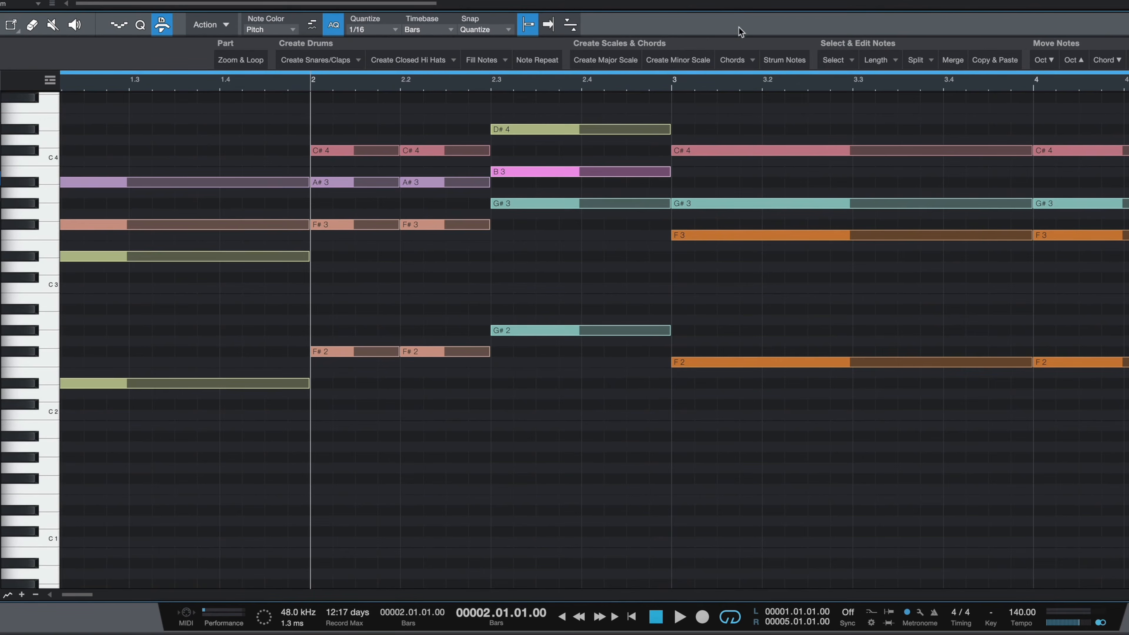
left_click_drag(447, 115, 354, 421)
left_click(953, 60)
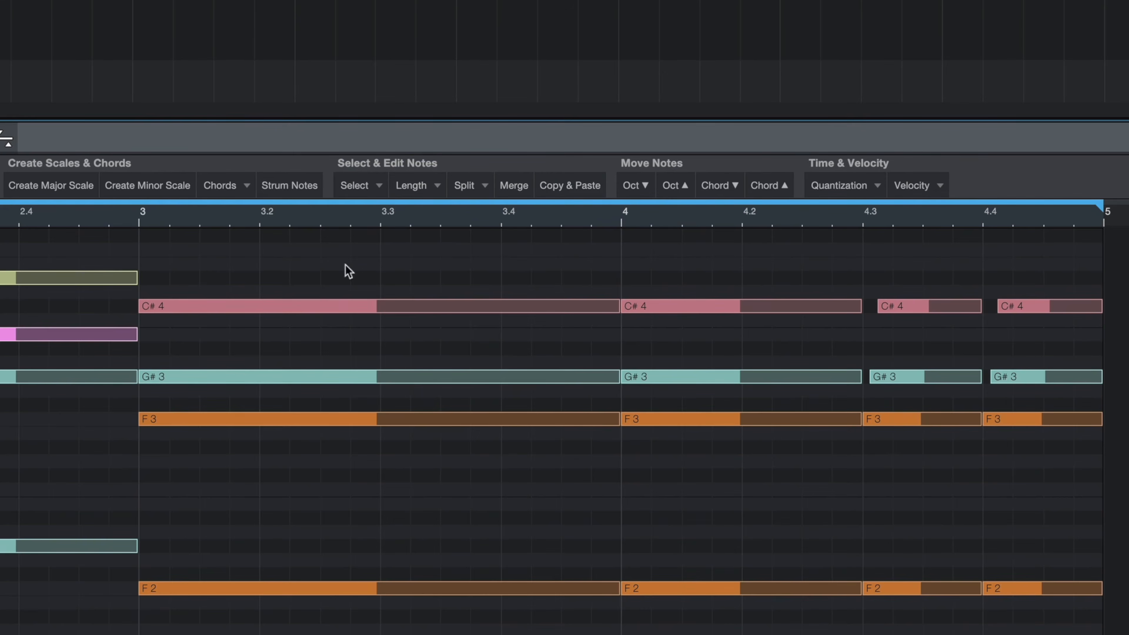
Step: Delete the strummed chords from bar 4 onward
left_click_drag(744, 273, 1084, 634)
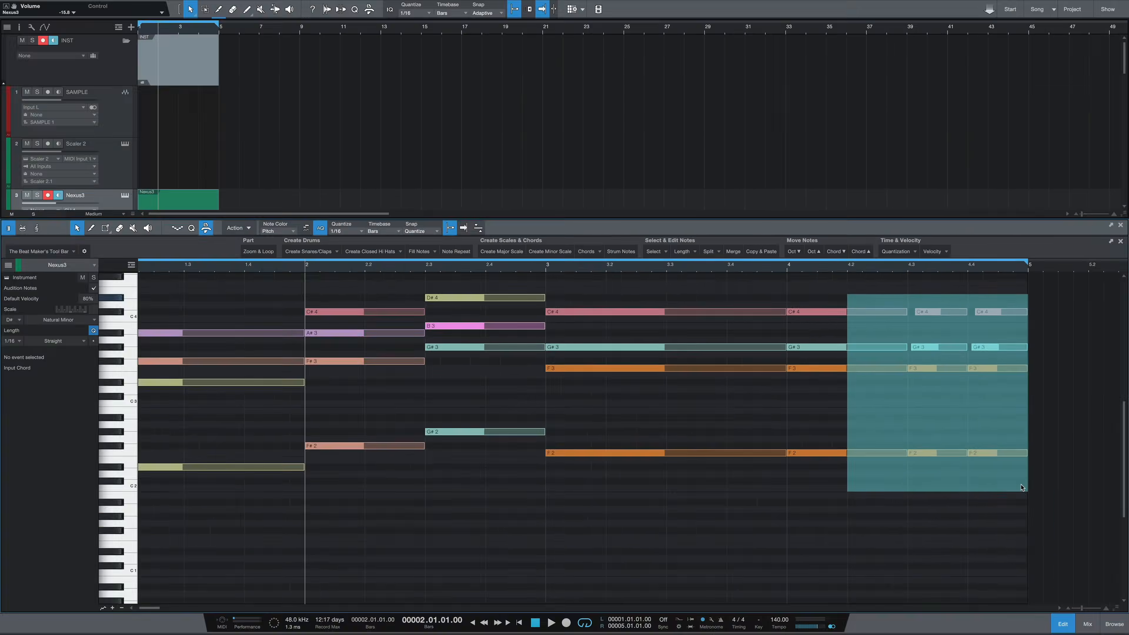
left_click_drag(1021, 487, 1021, 488)
key("Delete")
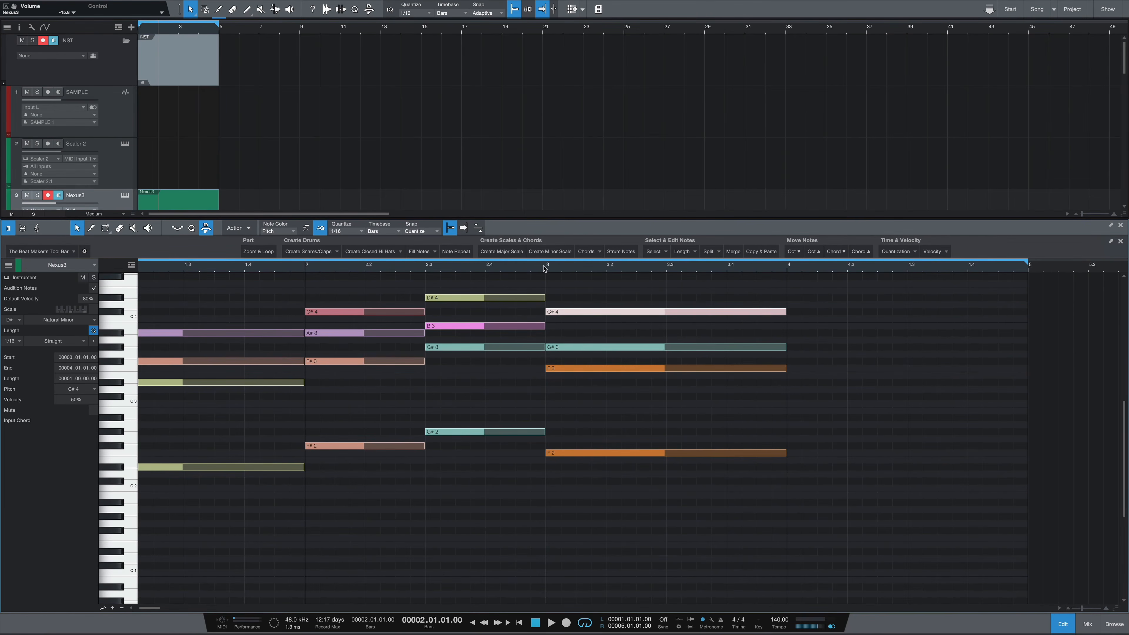
Step: Copy the chord at bar 3 and paste it at bar 4 with Copy & Paste
left_click_drag(650, 295, 683, 494)
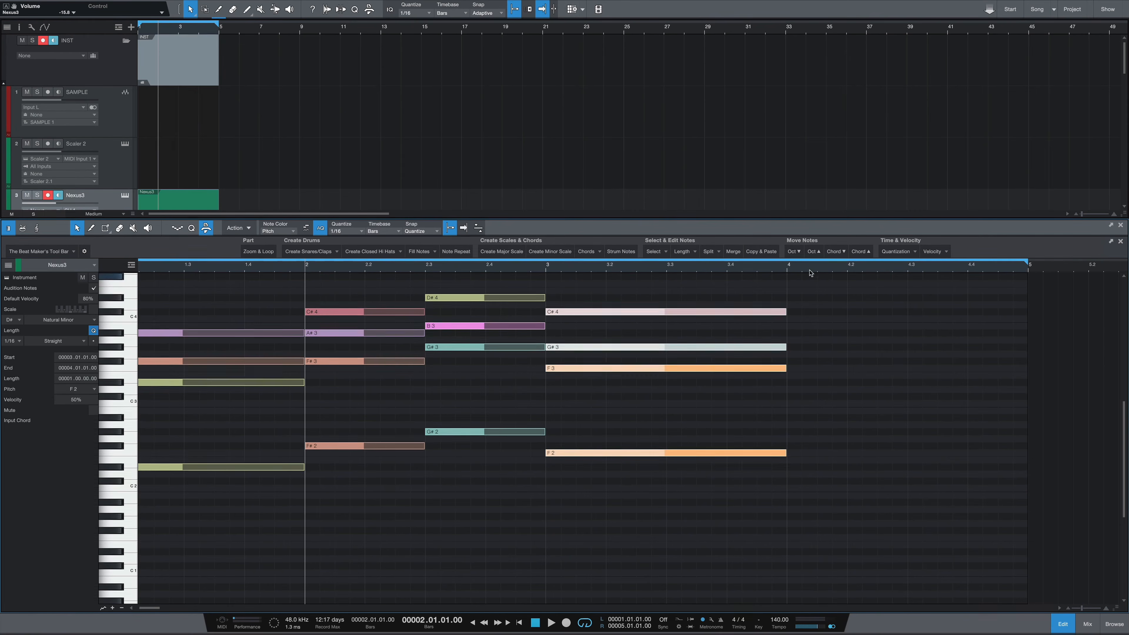
left_click(788, 266)
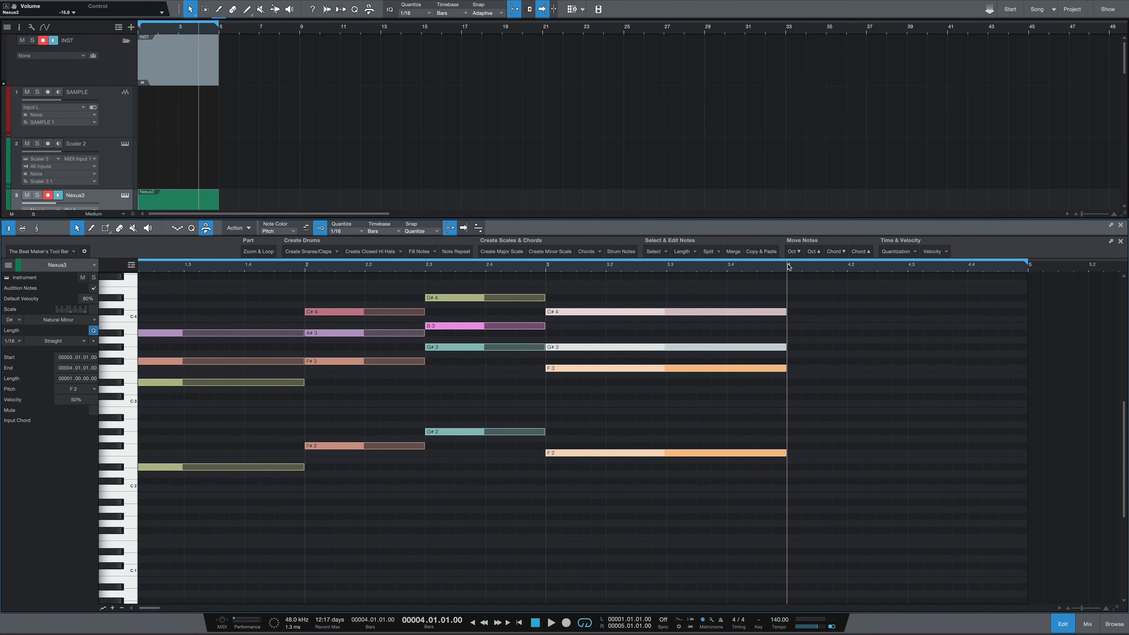
left_click(761, 251)
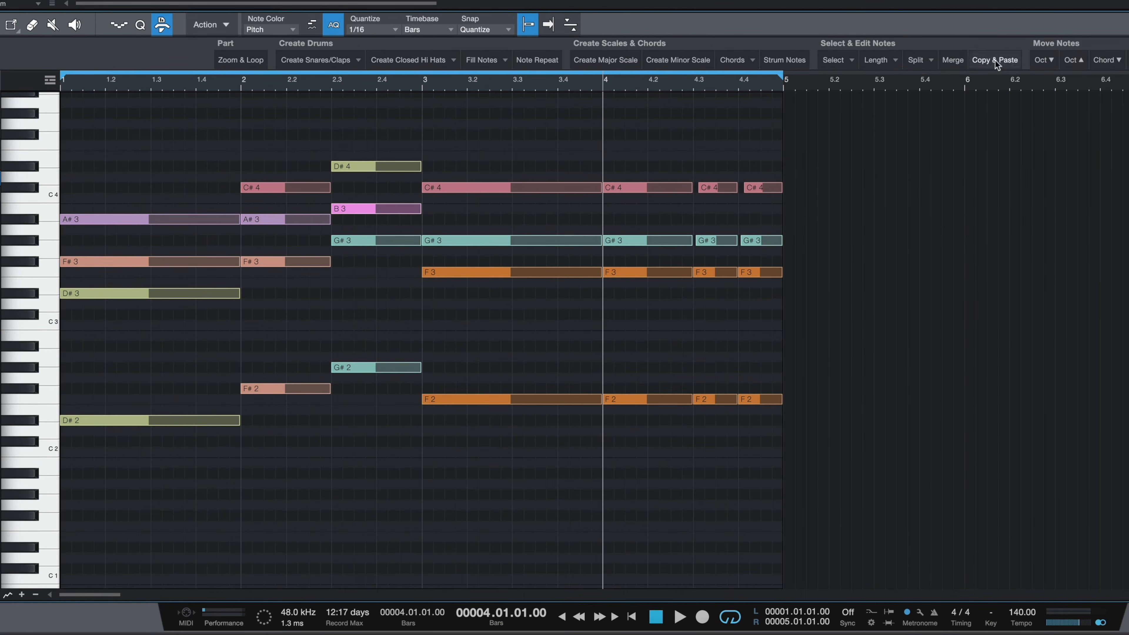
Step: Try the first chord's upper three notes an octave higher and play, then move them back down an octave
left_click_drag(139, 161, 131, 348)
scroll(194, 277, "up", 2)
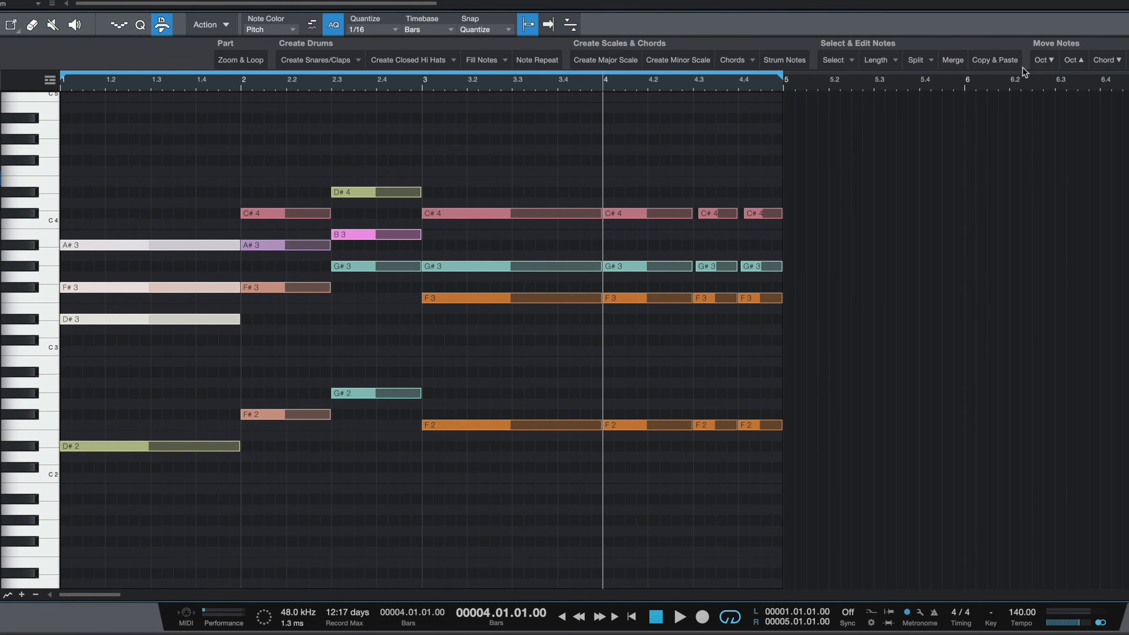
left_click(1074, 59)
key("space")
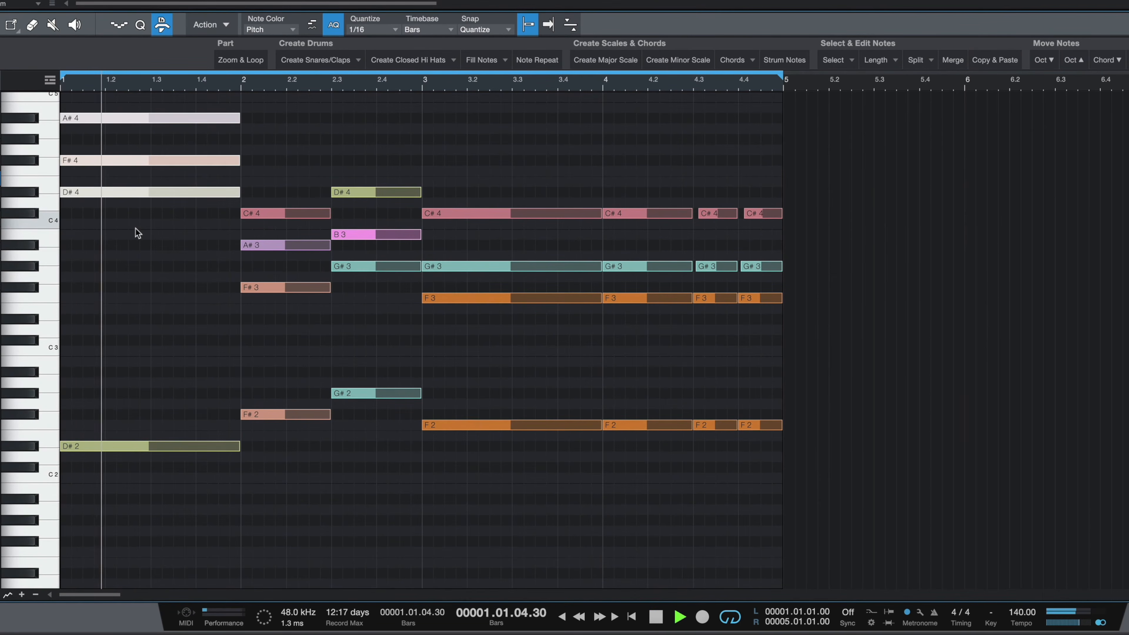
left_click(1044, 59)
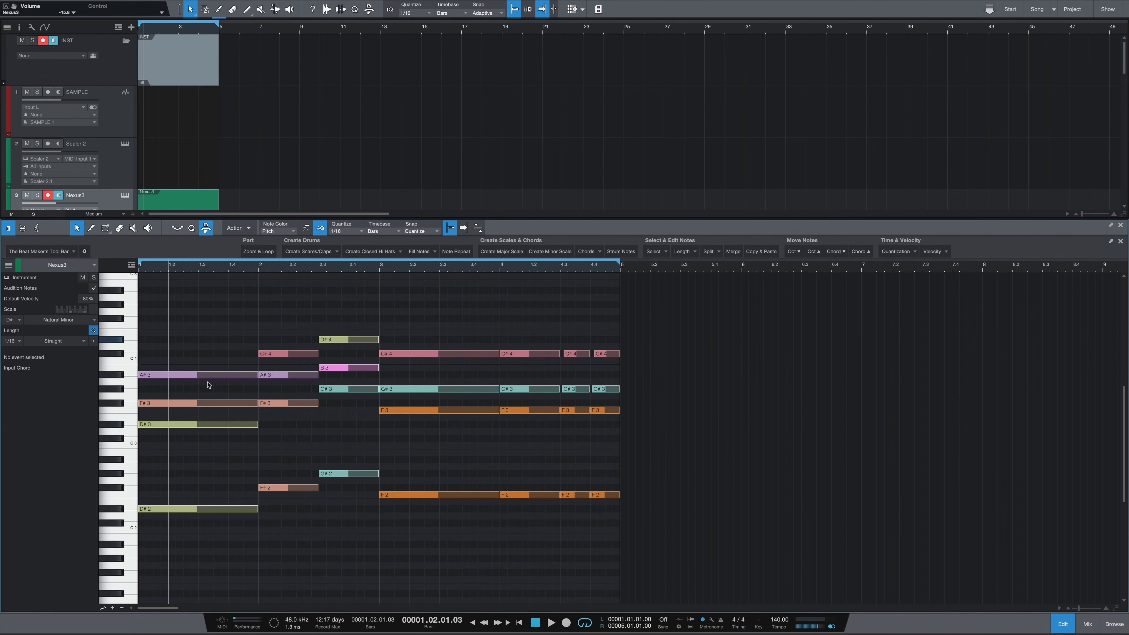
Step: Try the Chord down and Chord up inversions on the first chord, undoing the downward one
left_click_drag(223, 338, 182, 441)
key("comma")
key("space")
key("space")
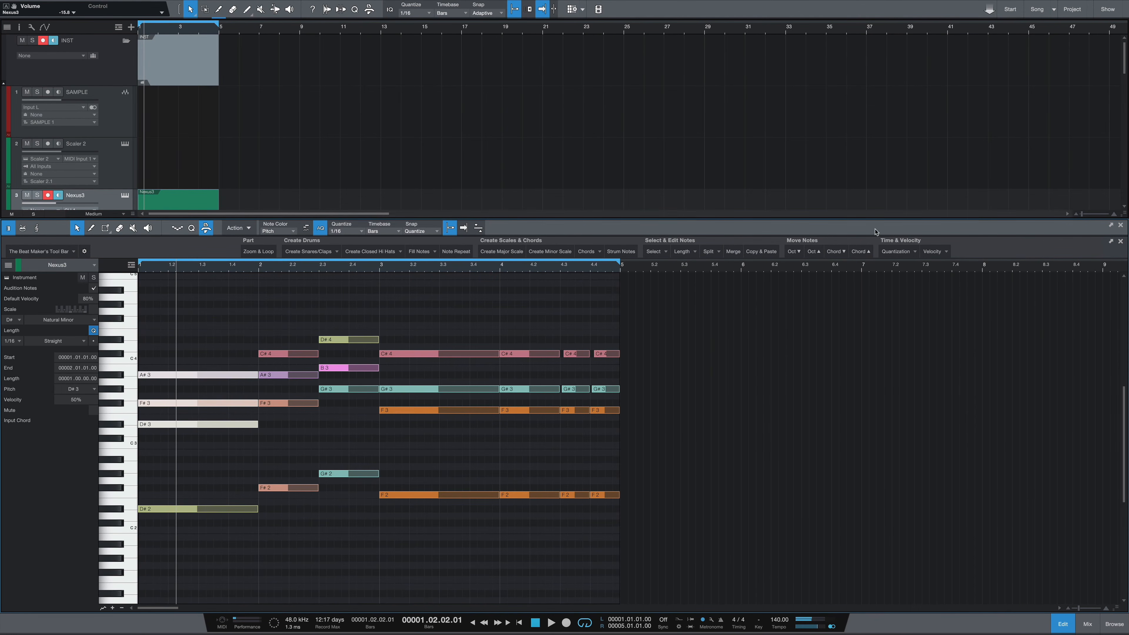
left_click(835, 251)
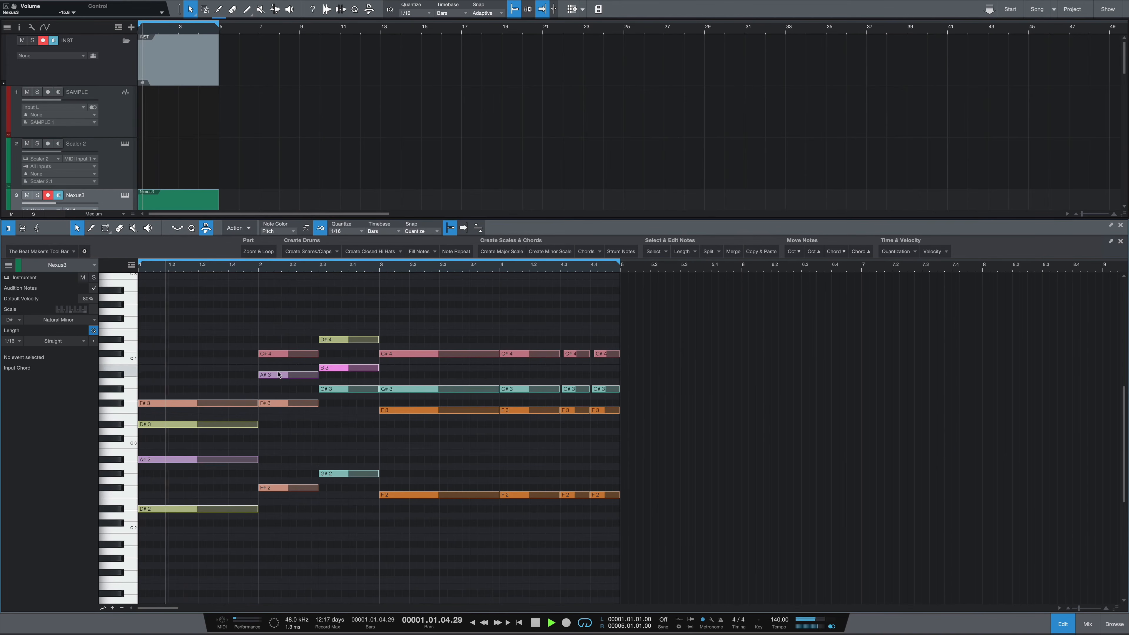
key("super+z")
left_click_drag(213, 343, 204, 491)
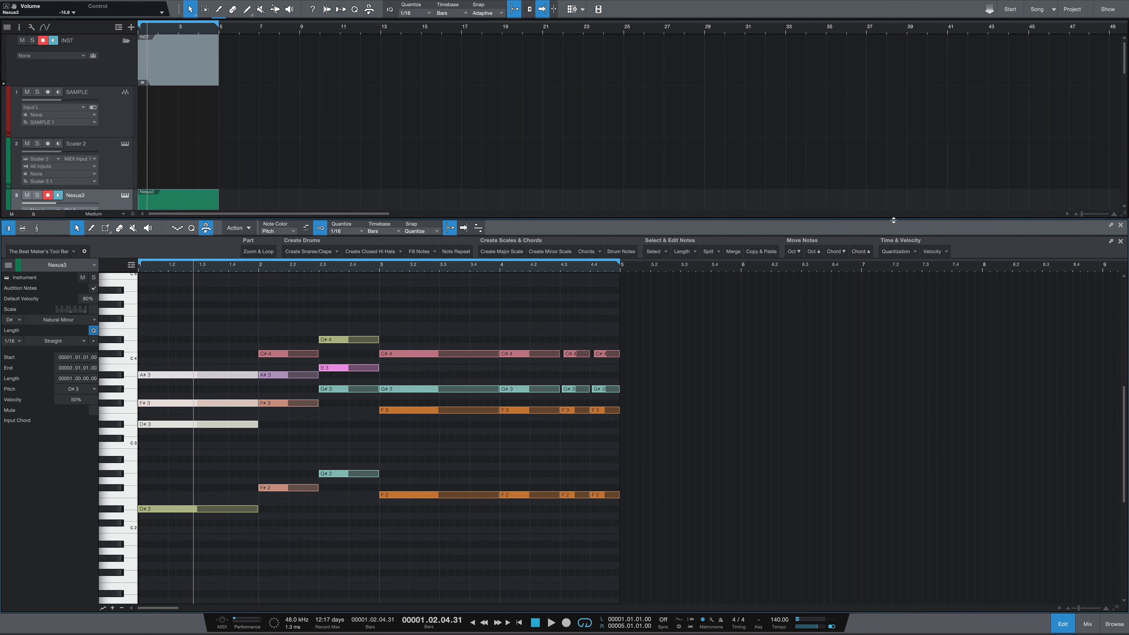
left_click(861, 251)
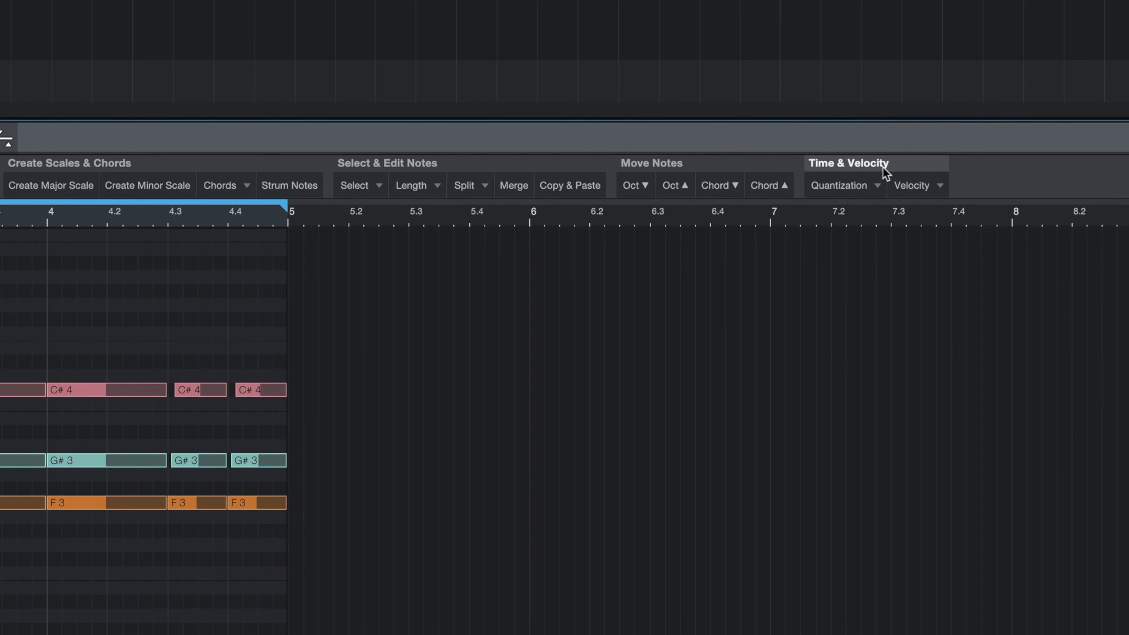
Step: Apply the Perfect Chords/Notes quantization to the notes
left_click(862, 184)
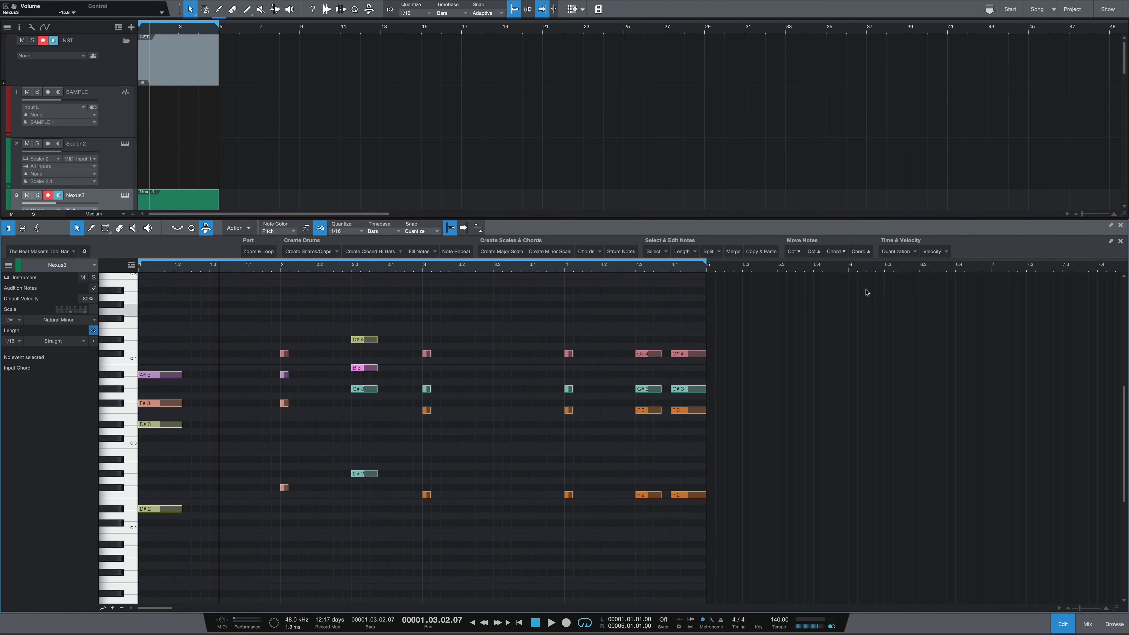
left_click(896, 251)
left_click(896, 263)
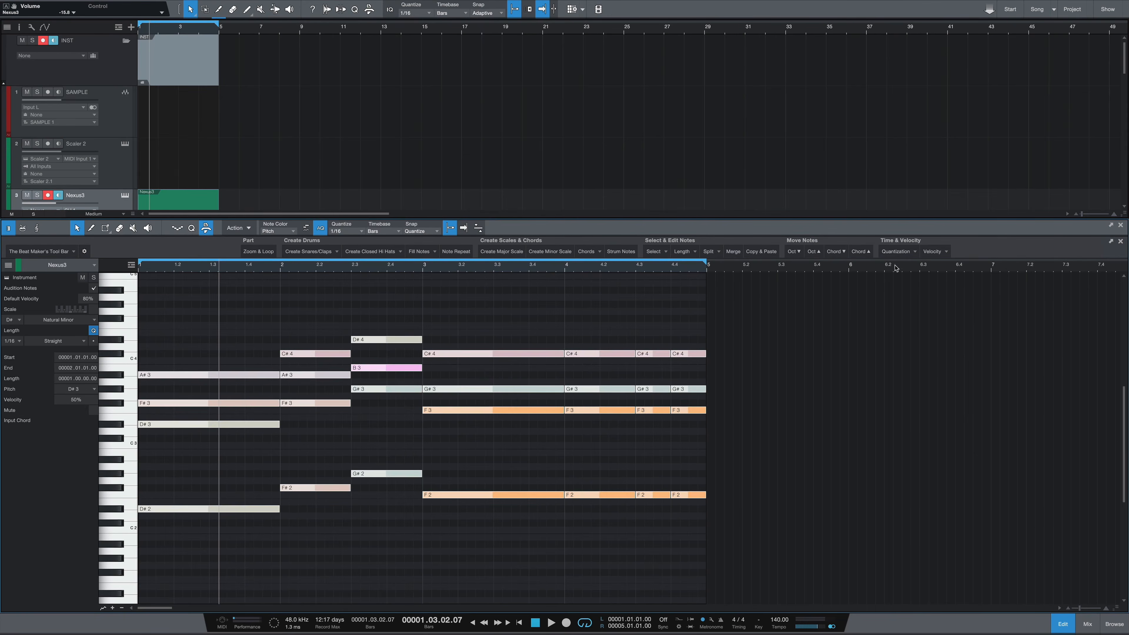
Step: Select the chord at bar 3 and apply Humanize Time to its notes
left_click(532, 300)
left_click(915, 252)
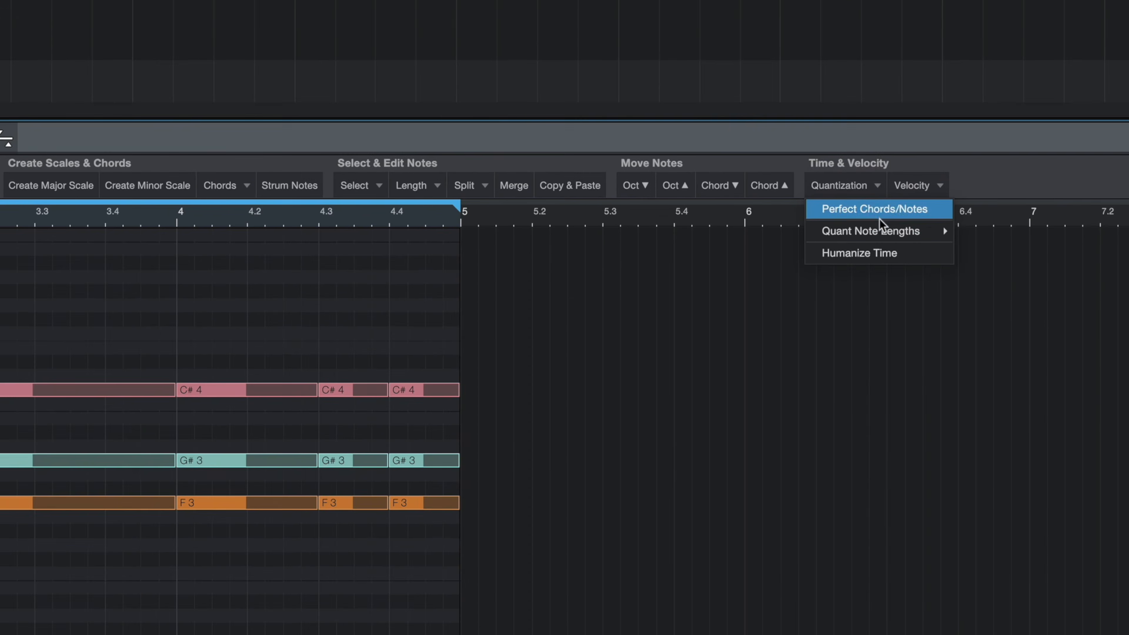
mouse_move(883, 236)
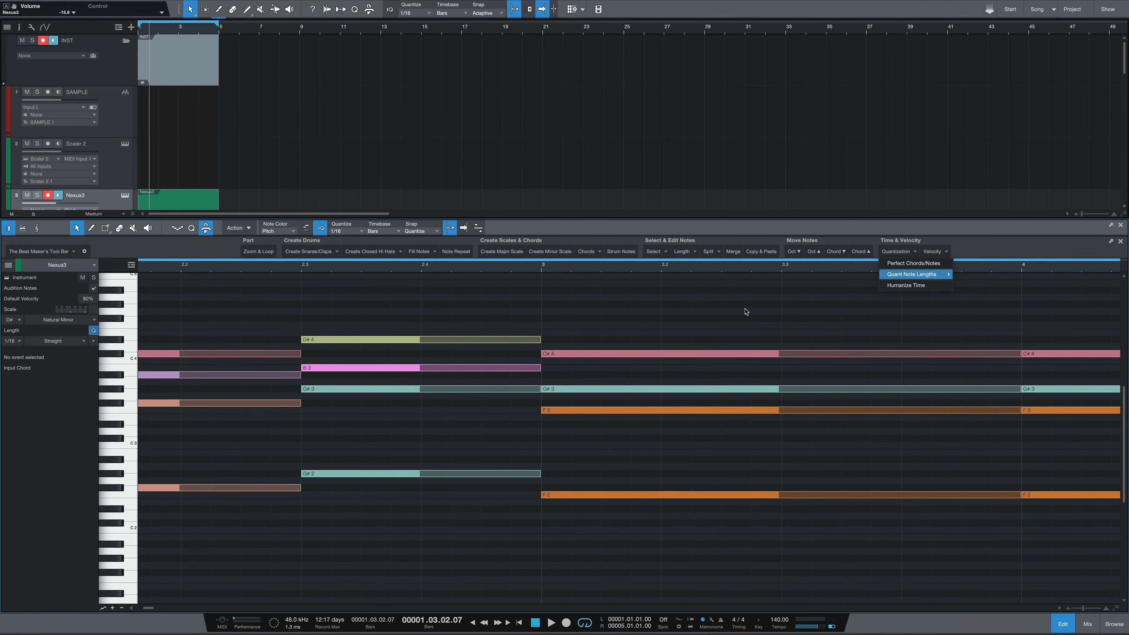
left_click(657, 339)
left_click_drag(583, 329, 590, 548)
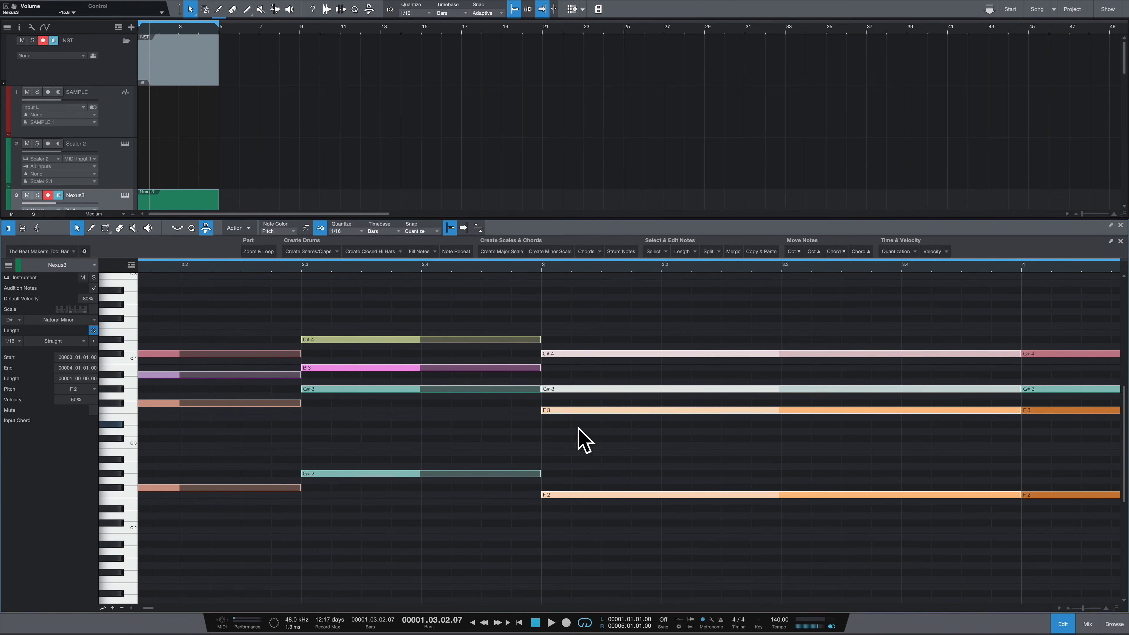
left_click(891, 254)
left_click(900, 287)
left_click_drag(543, 269, 525, 253)
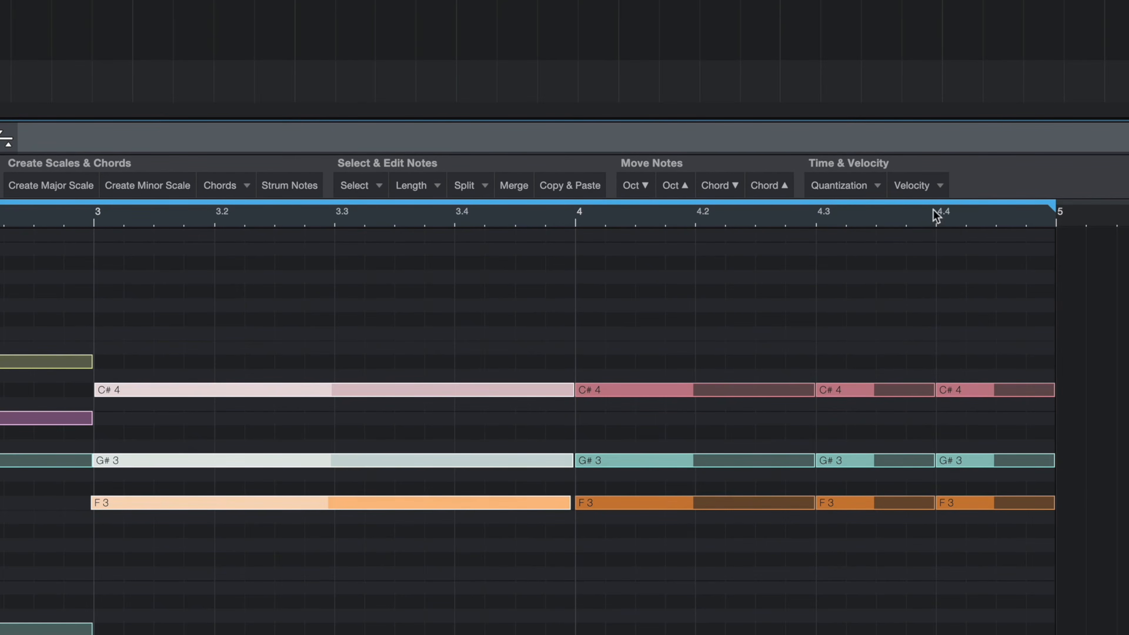
Step: Apply the Vel 25%, 50%, 75% and finally Vel 100% velocity presets in turn to the chord at bar 3
left_click(934, 188)
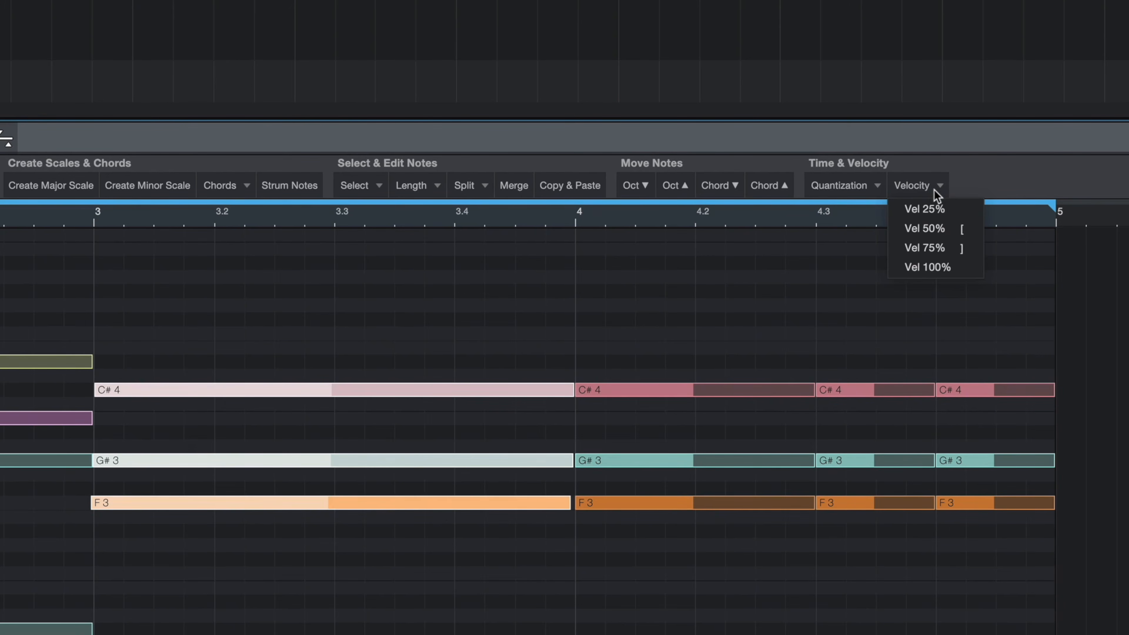
left_click(924, 209)
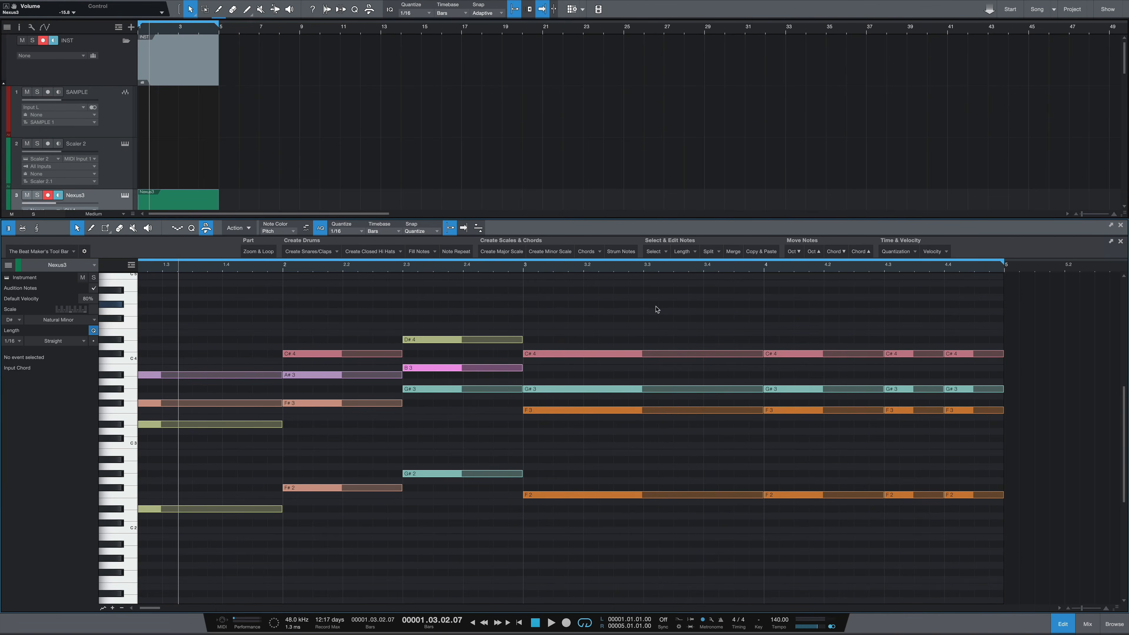
left_click_drag(658, 303, 652, 513)
left_click(938, 253)
left_click(939, 262)
left_click(938, 251)
left_click(940, 273)
left_click(937, 251)
left_click(939, 283)
left_click(938, 252)
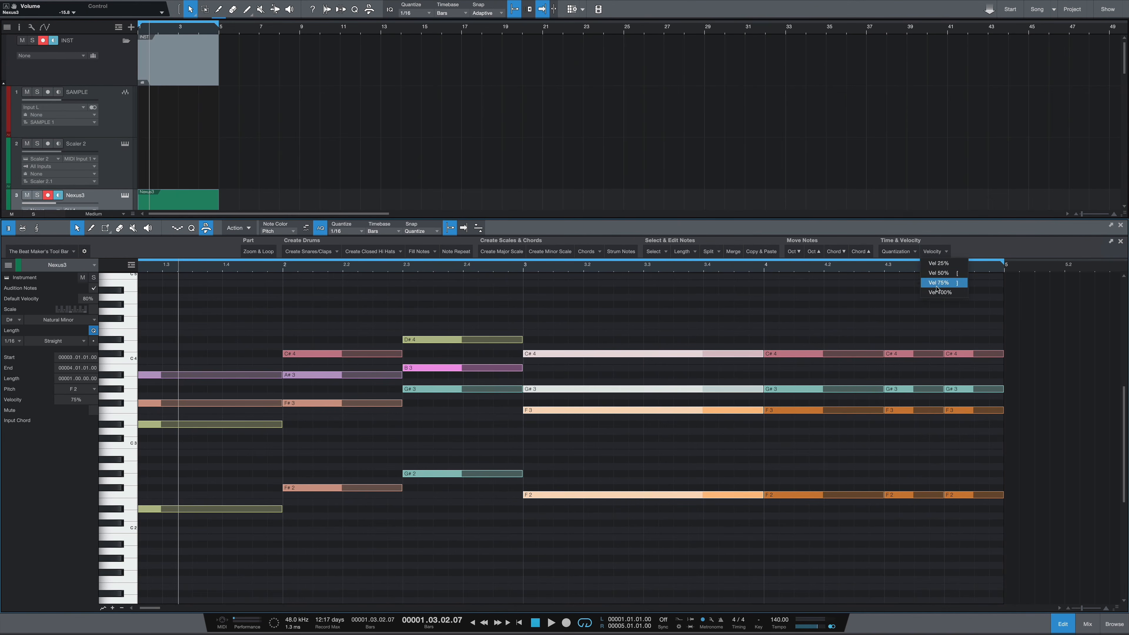
left_click(938, 293)
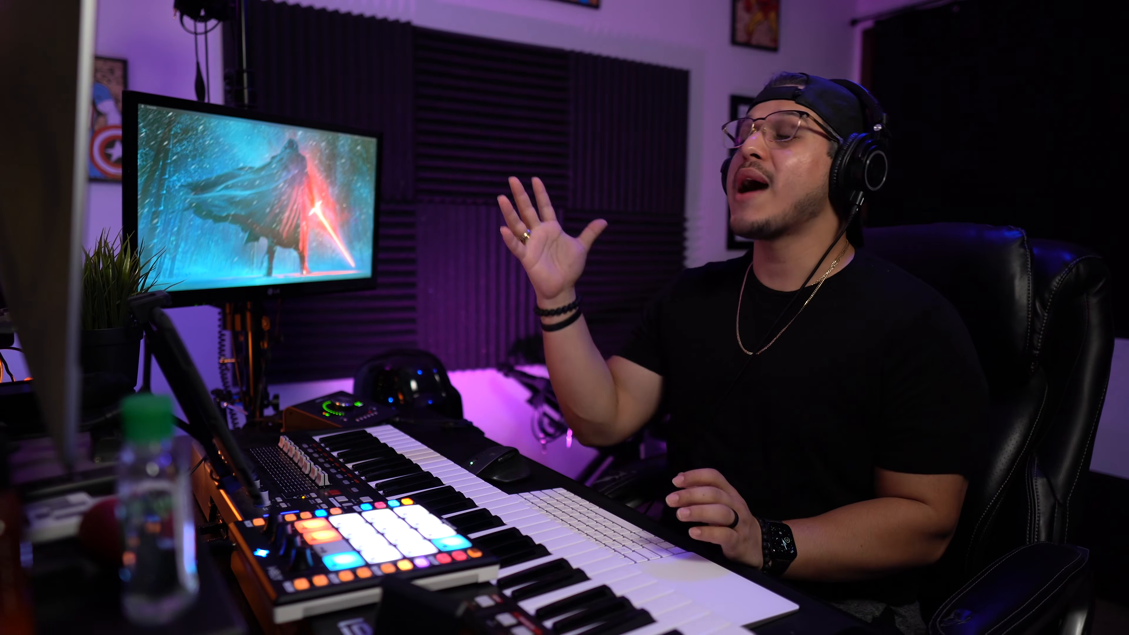